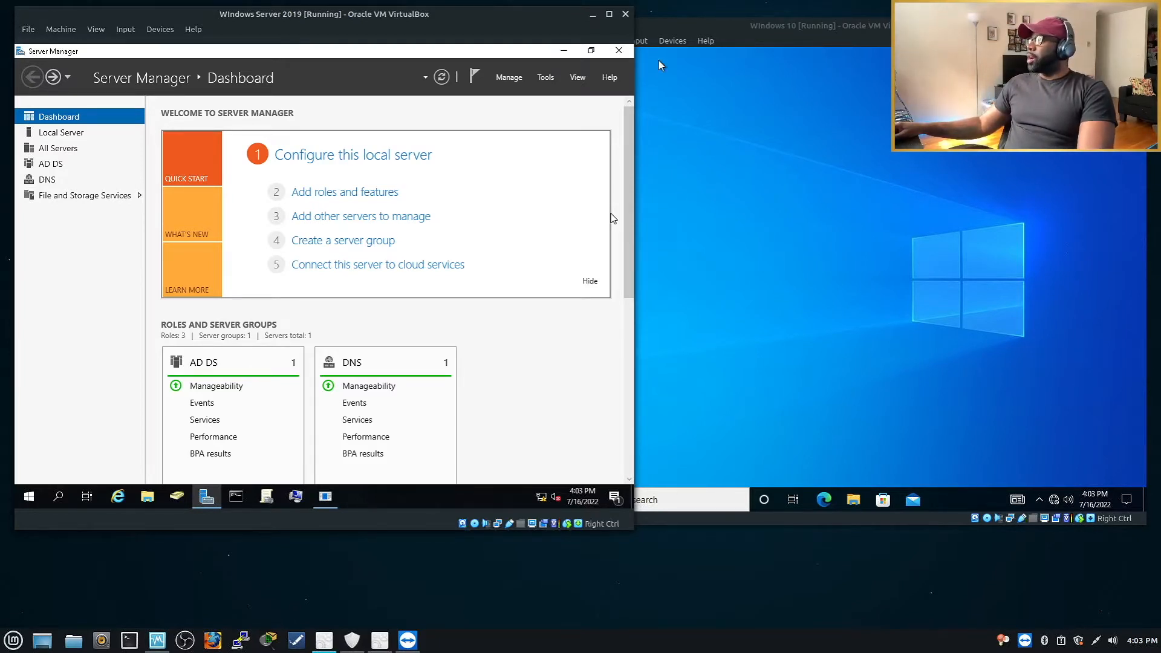
Step: Arrange the two virtual machine windows and clear the server's desktop of Server Manager and the Shutdown Event Tracker dialog
left_click_drag(658, 60, 709, 52)
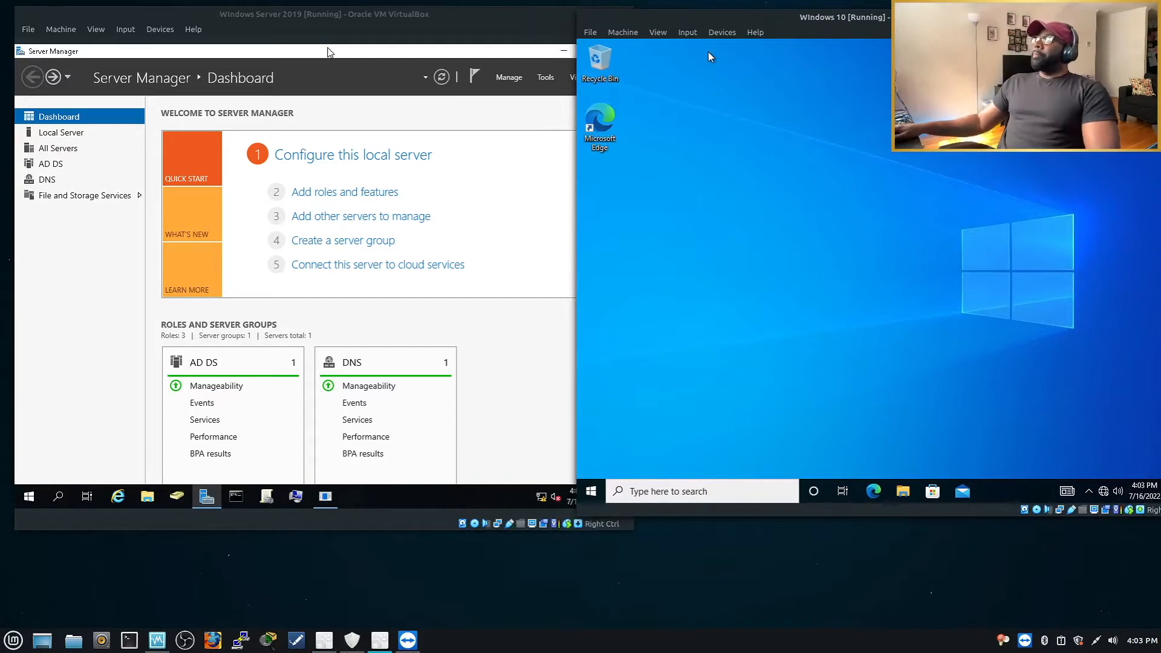
mouse_move(330, 16)
left_mouse_down()
mouse_move(346, 17)
mouse_move(335, 18)
left_mouse_up()
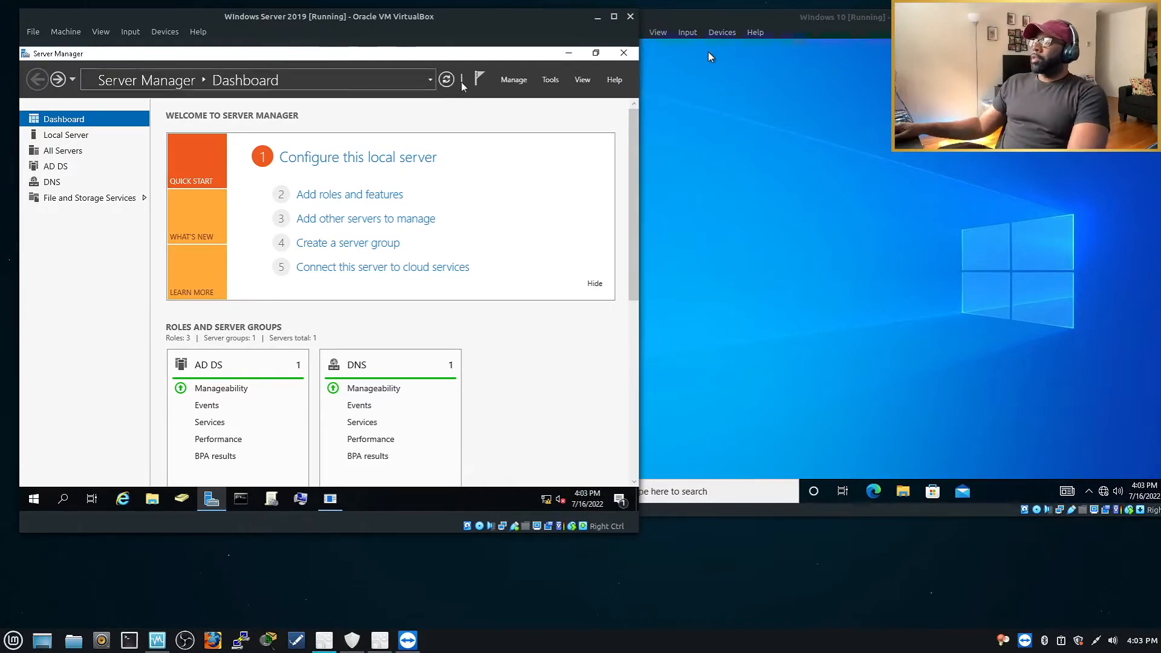
left_click(570, 54)
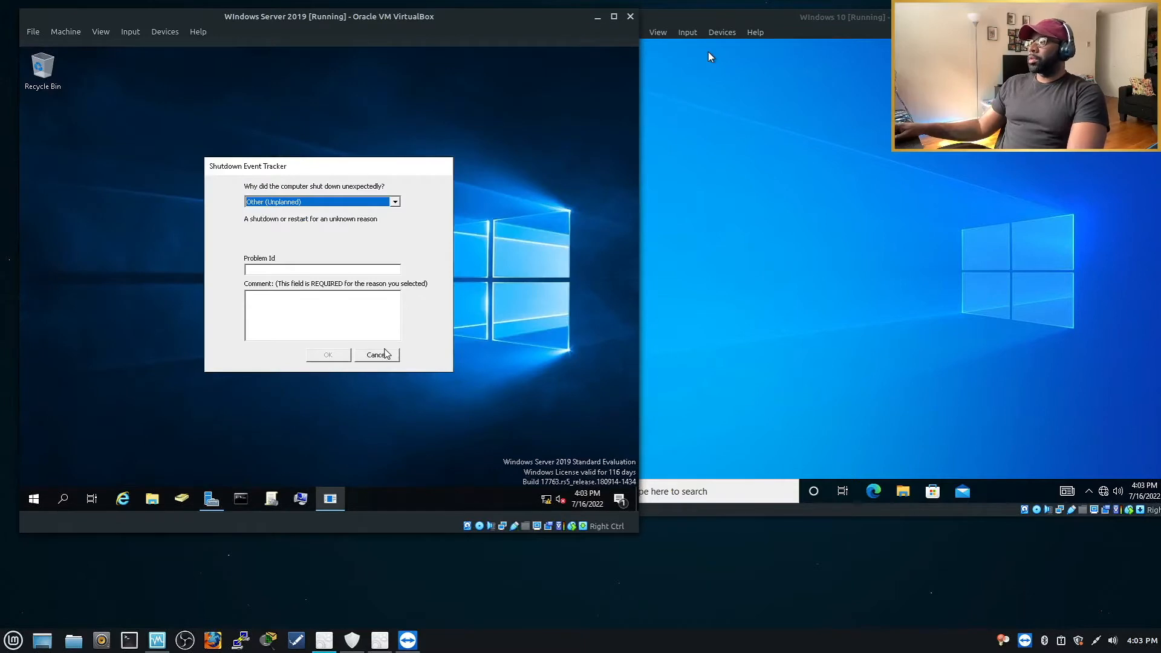
left_click(376, 355)
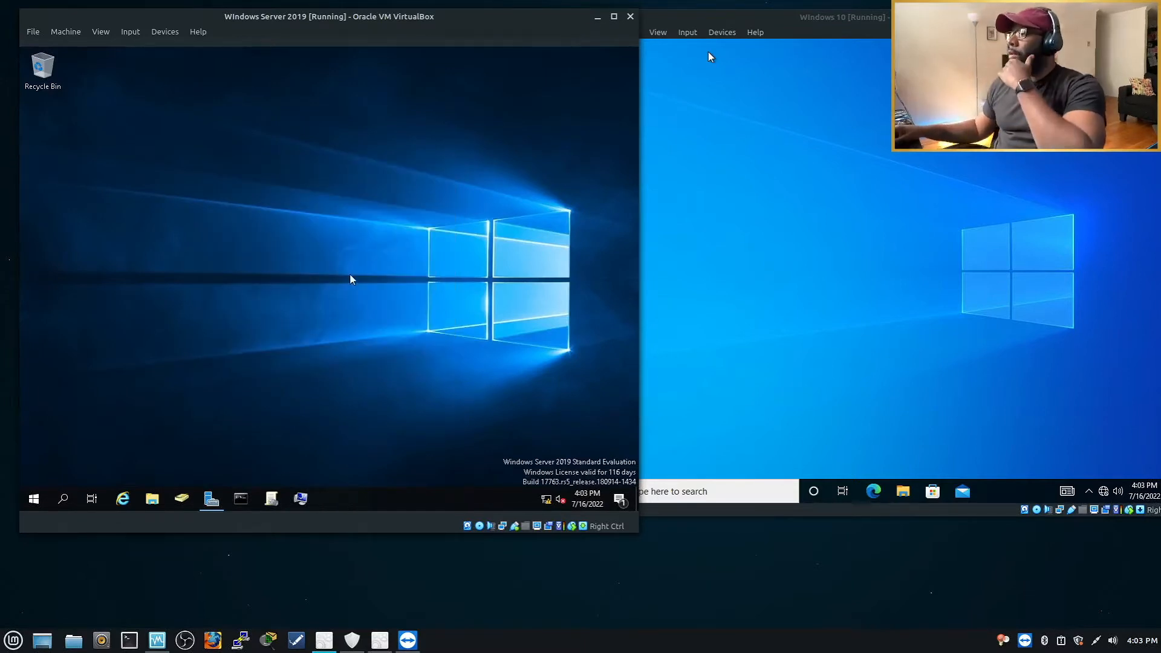
Step: Search the Windows Server machine for "server manager" to locate the Server Manager app
mouse_move(207, 500)
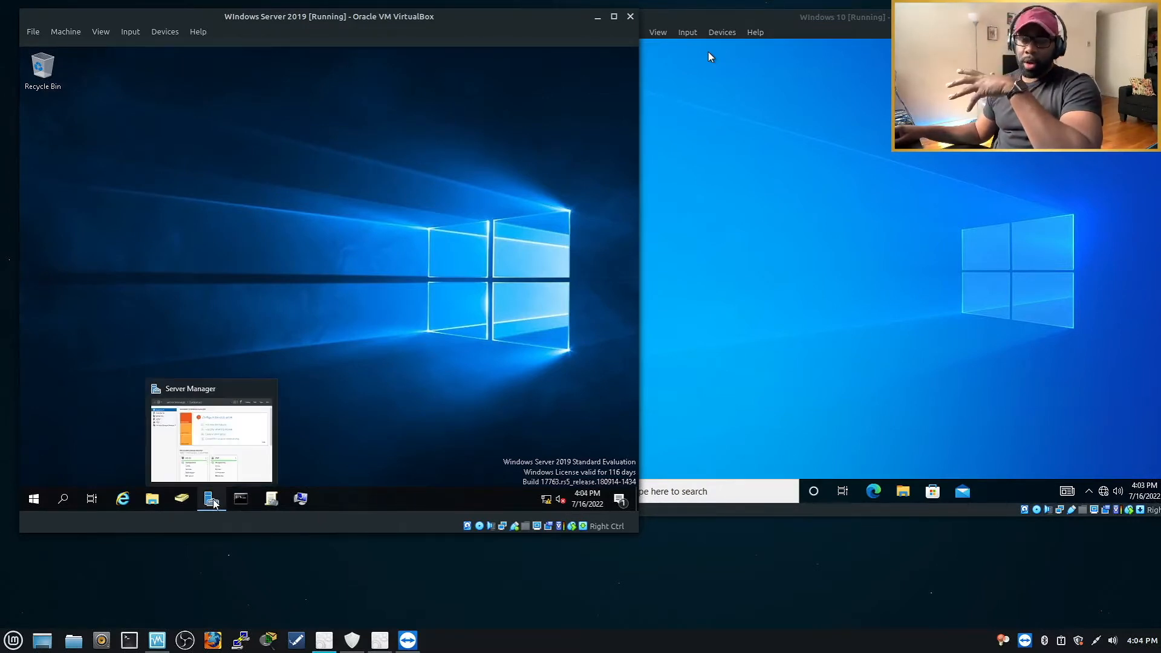
left_click(33, 499)
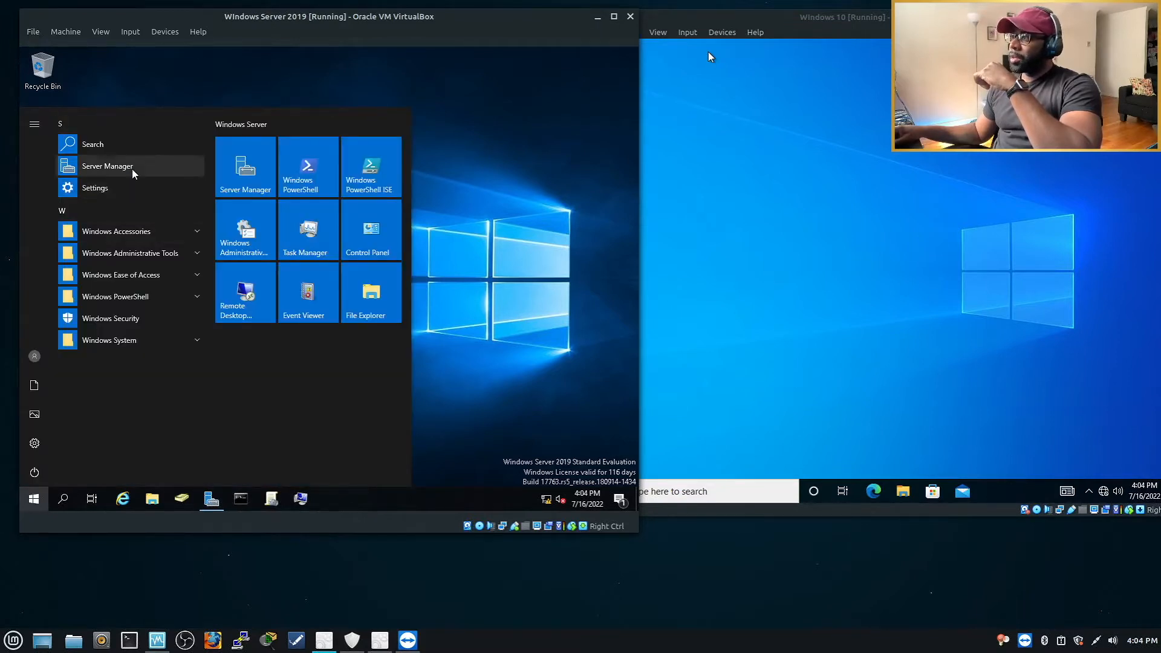
left_click(508, 224)
left_click(63, 498)
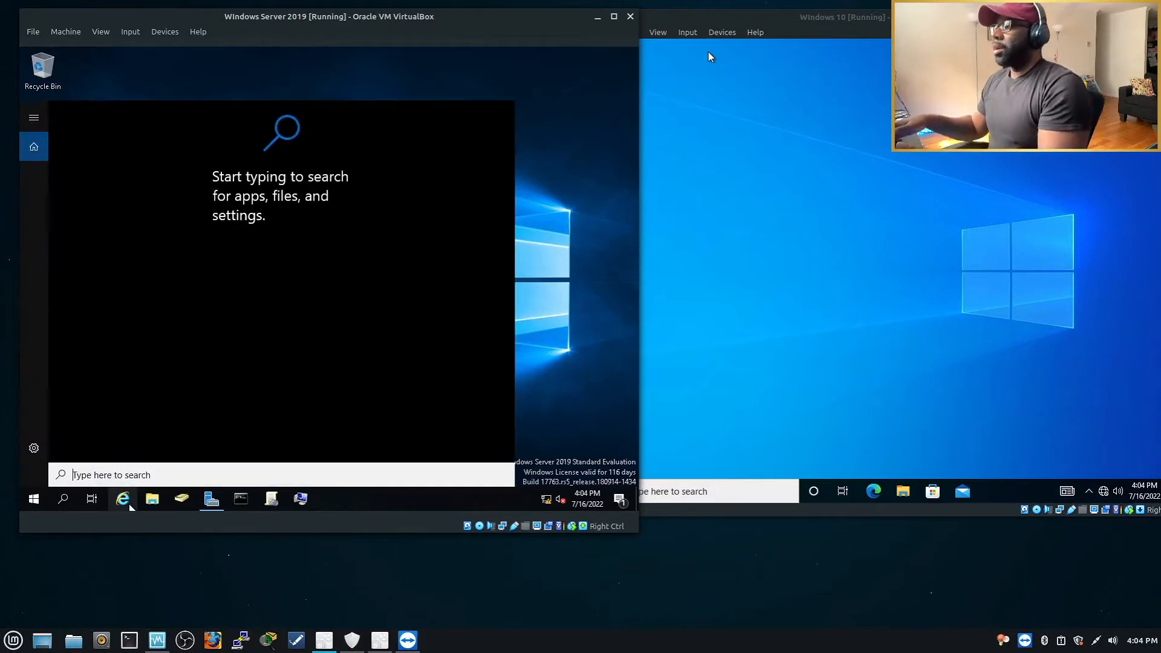
type("server ")
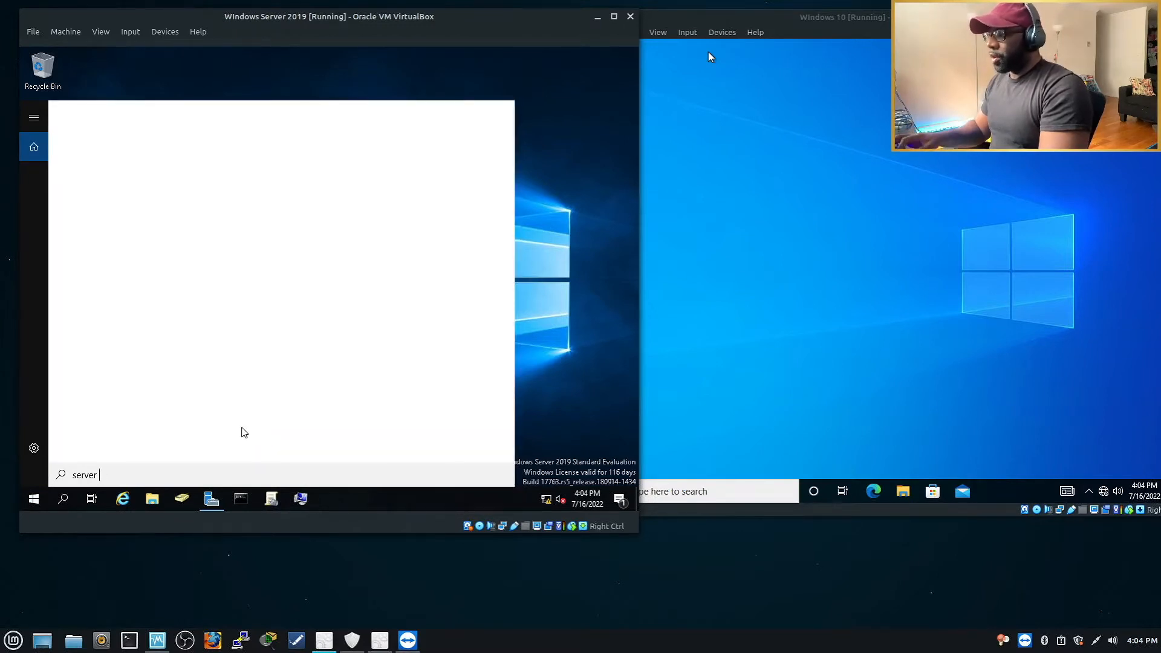
type("manager")
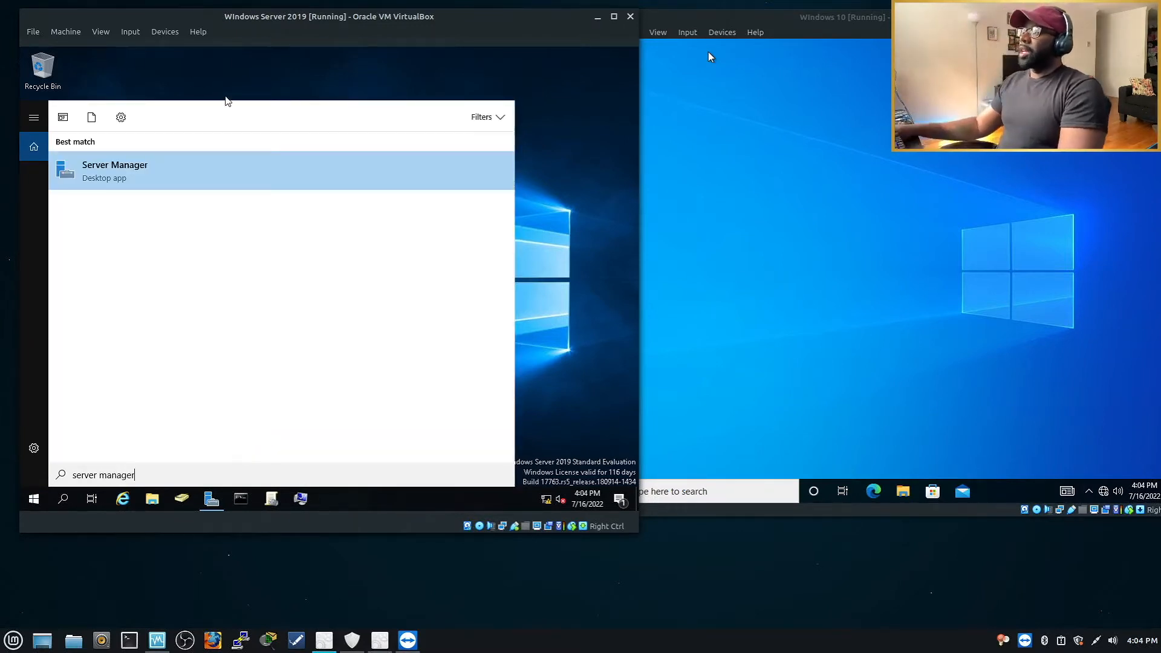
key("Return")
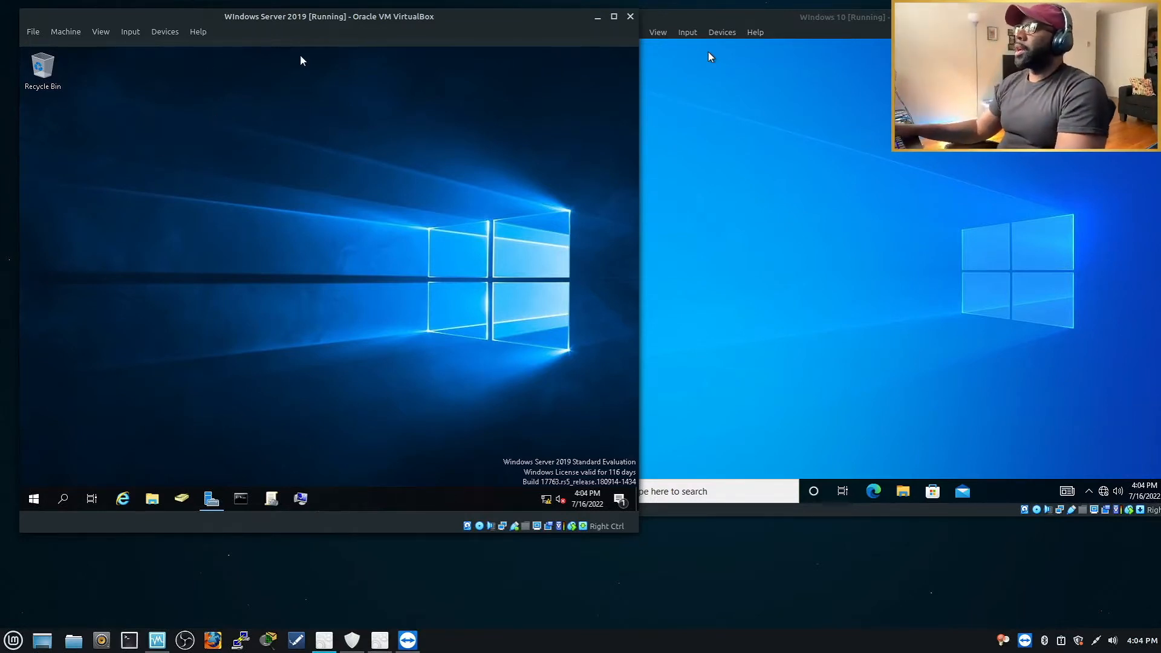
Step: Restore Server Manager and begin adding roles with a role-based or feature-based installation on server2019.ipvdre.local
left_click_drag(302, 60, 438, 60)
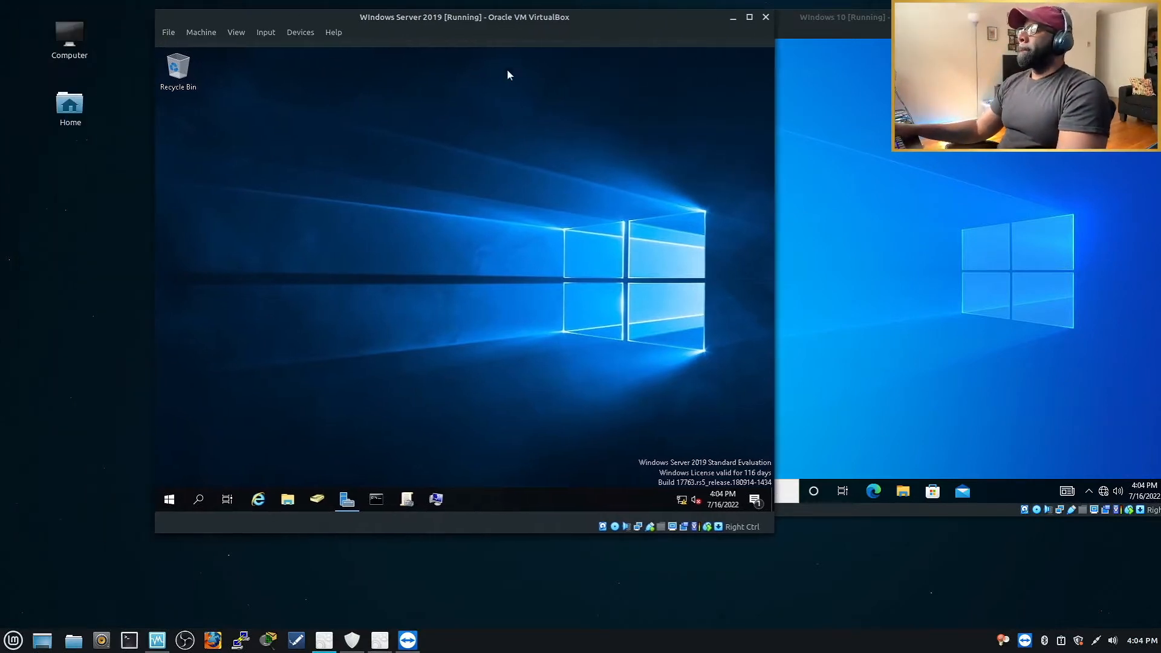
left_click(346, 499)
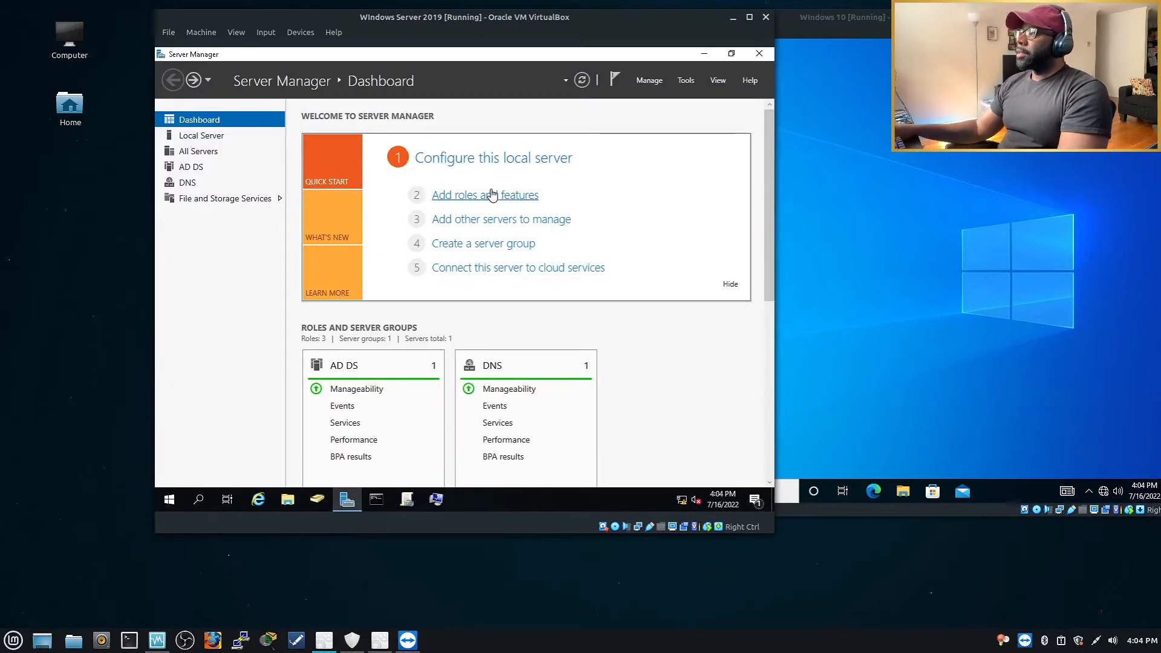
left_click(491, 195)
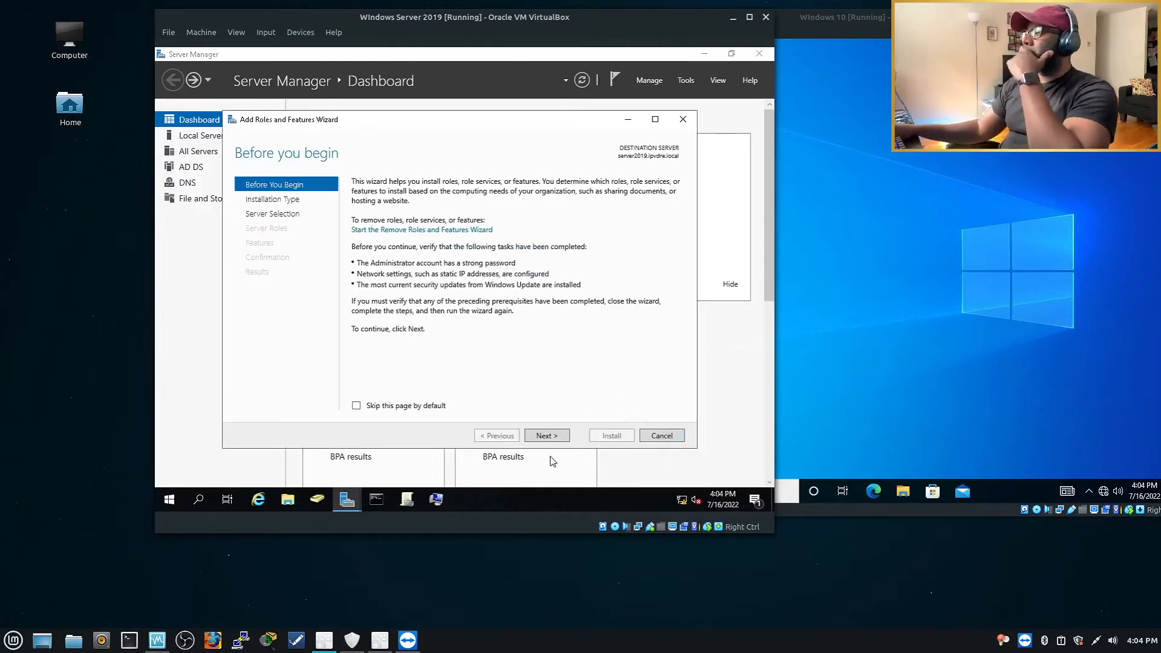
left_click(547, 436)
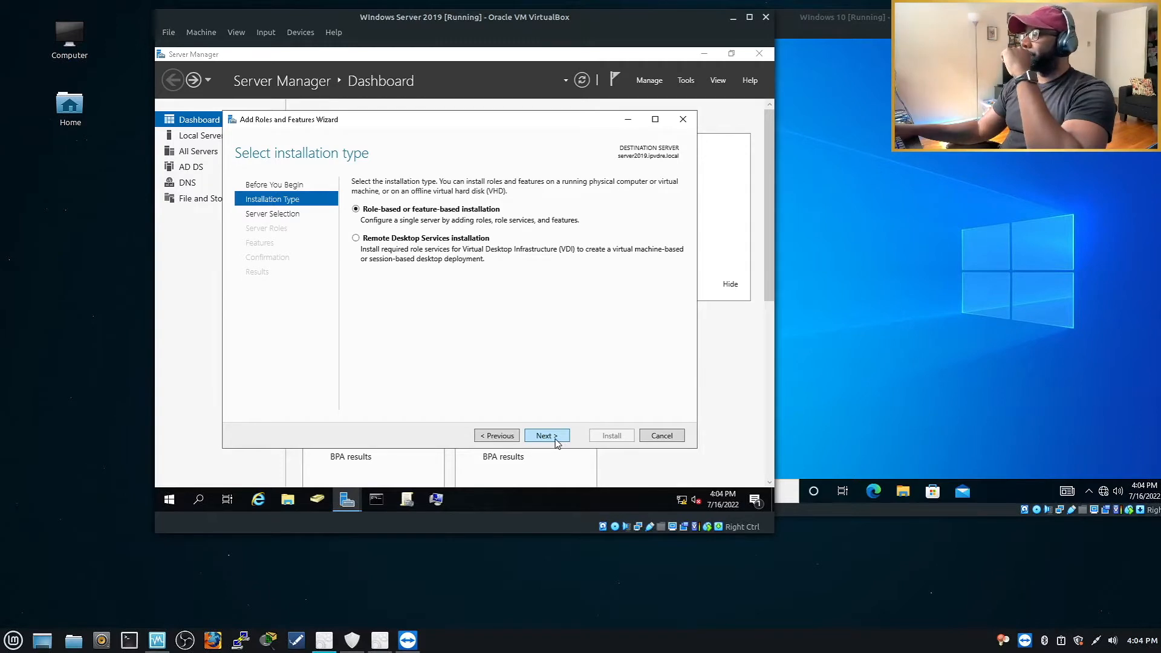
left_click(555, 439)
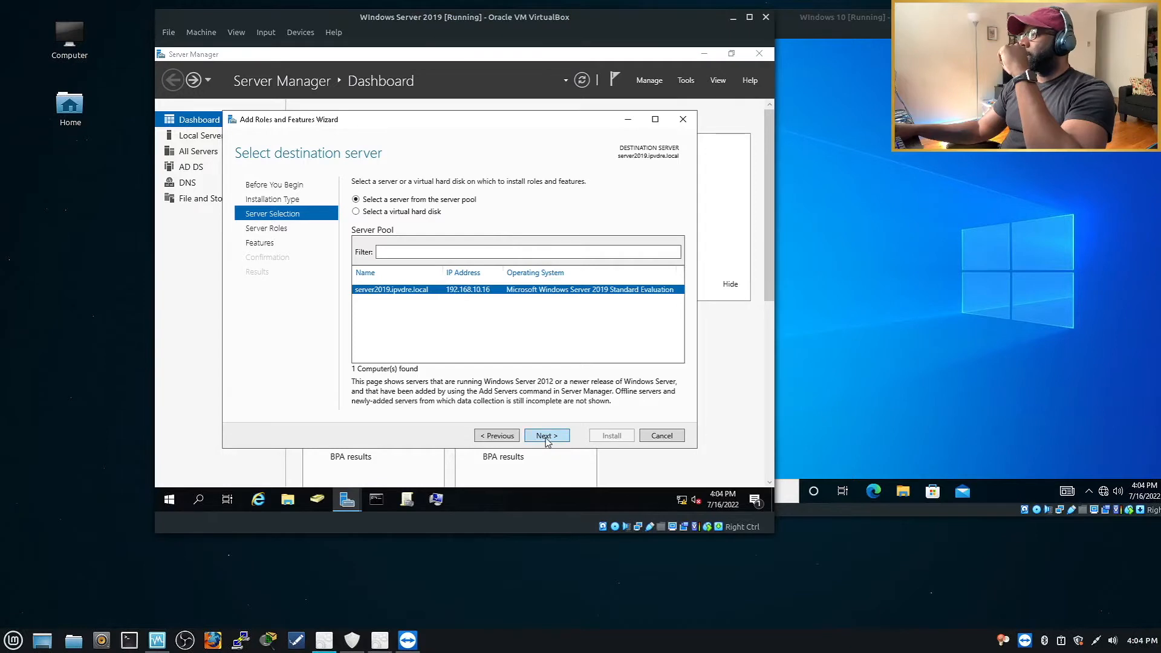
left_click(546, 438)
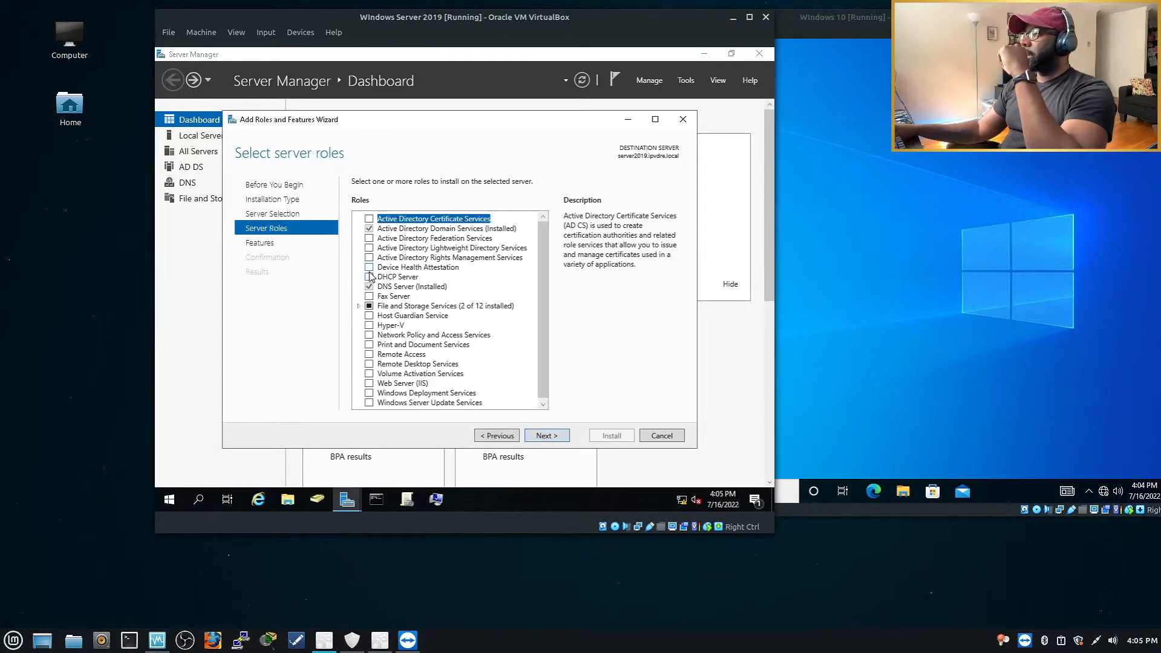
left_click(370, 270)
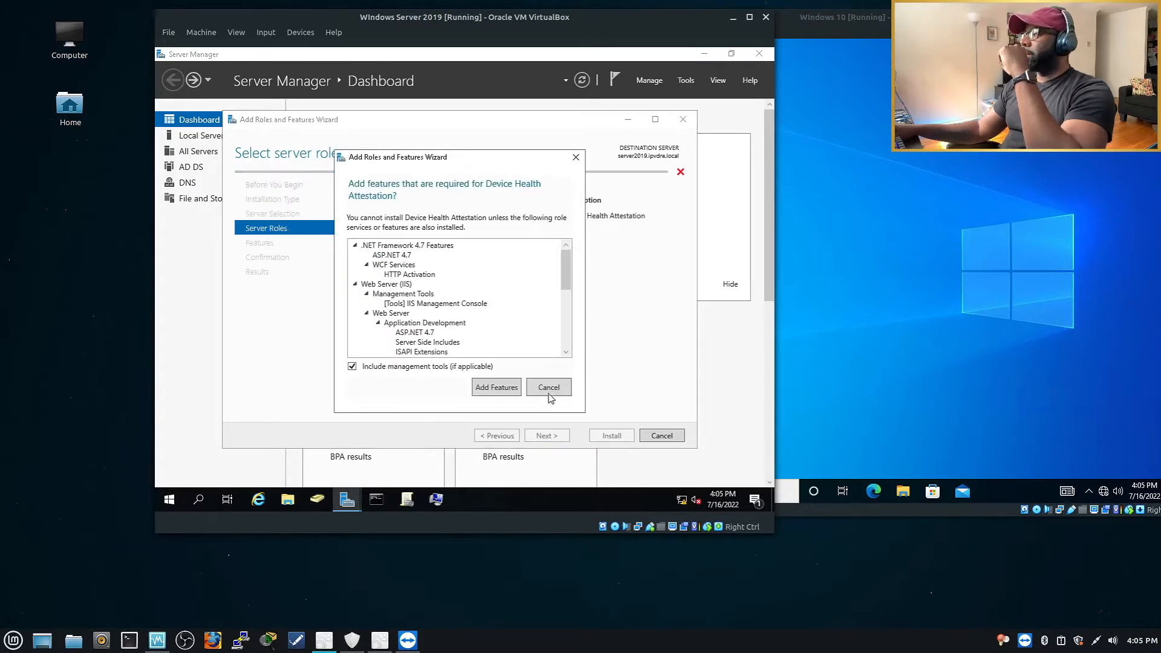
left_click(550, 392)
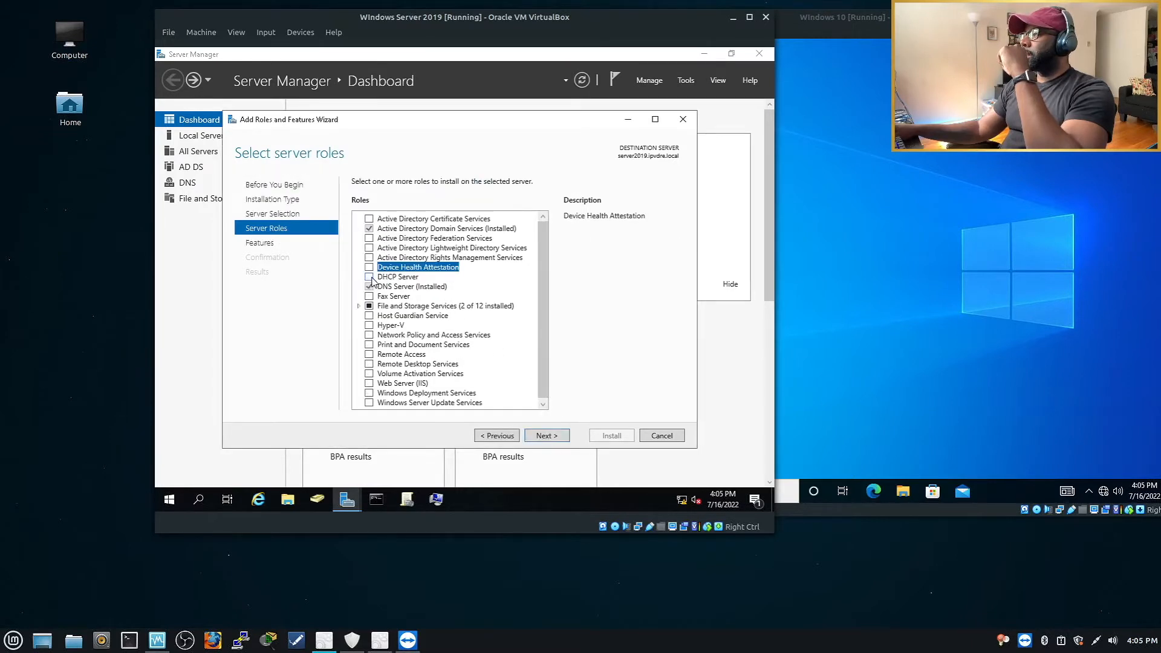
left_click(370, 278)
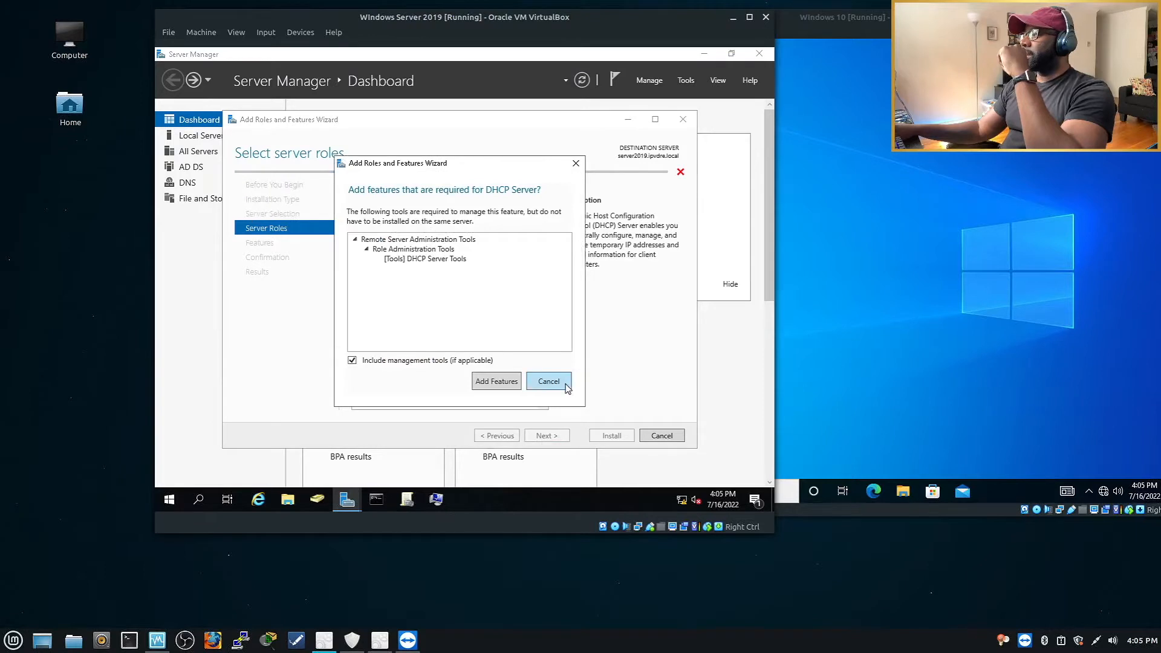
left_click(552, 389)
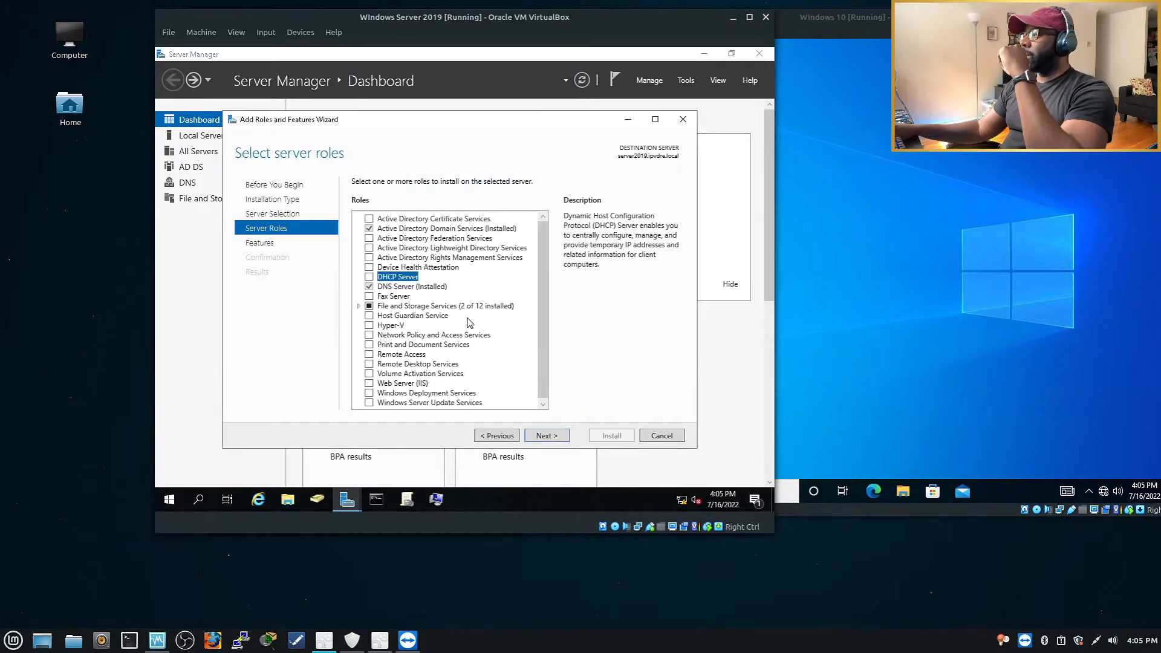
left_click(384, 268)
left_click(369, 267)
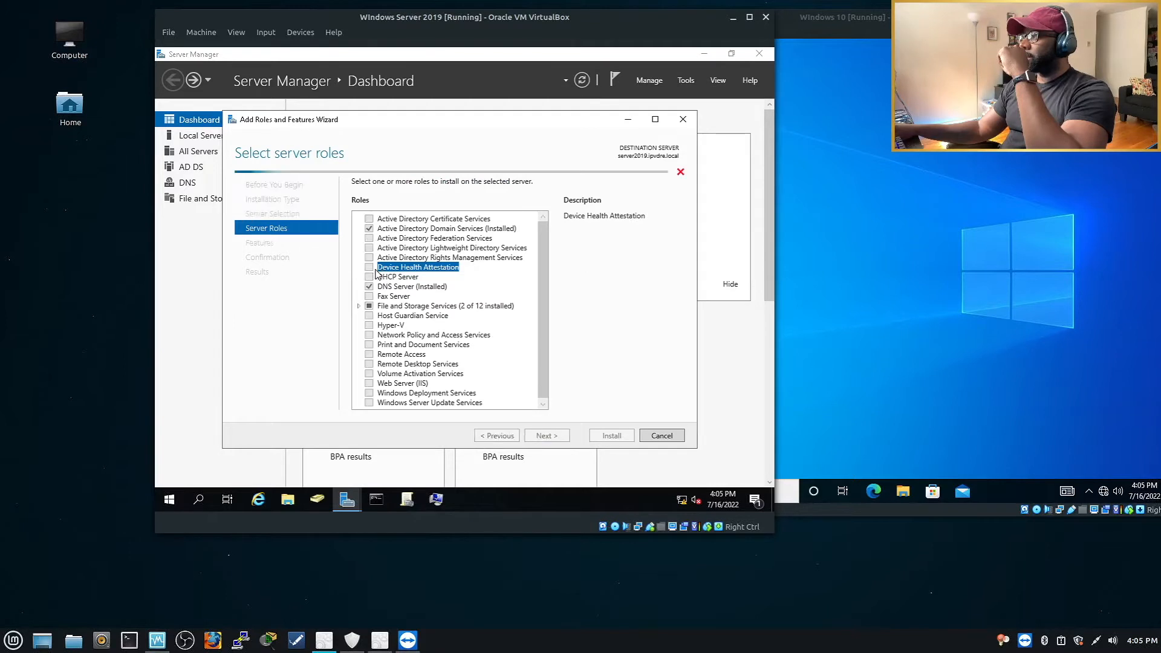
left_click(551, 387)
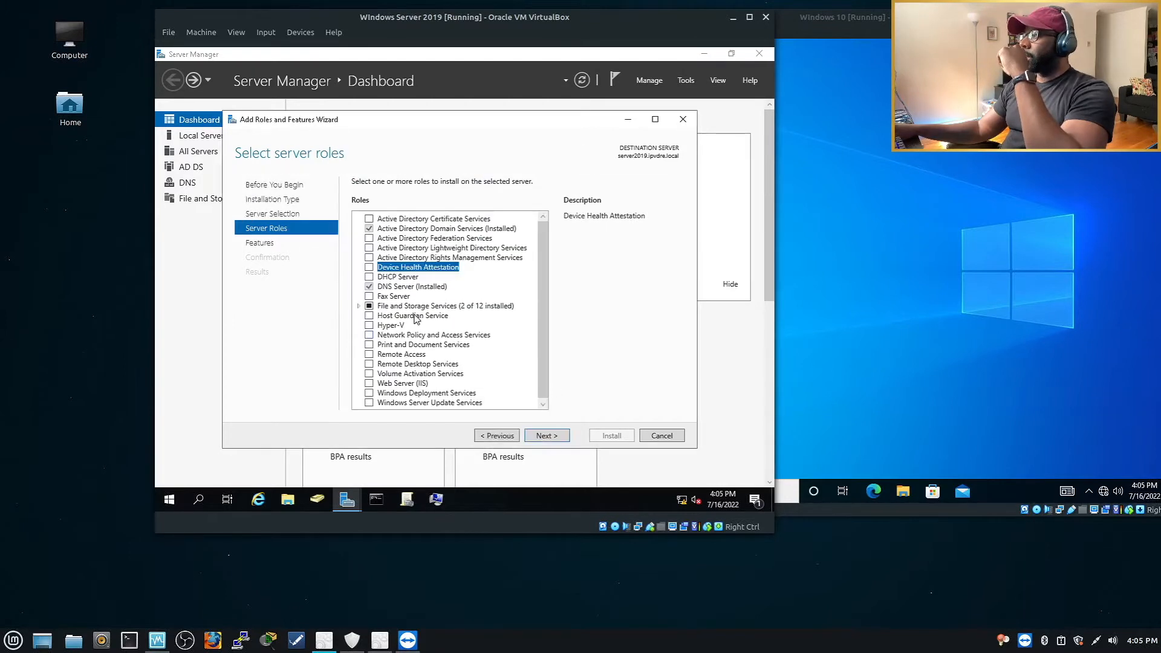
Step: Select the DHCP Server role with its required management tools and install it without any additional features
left_click(369, 277)
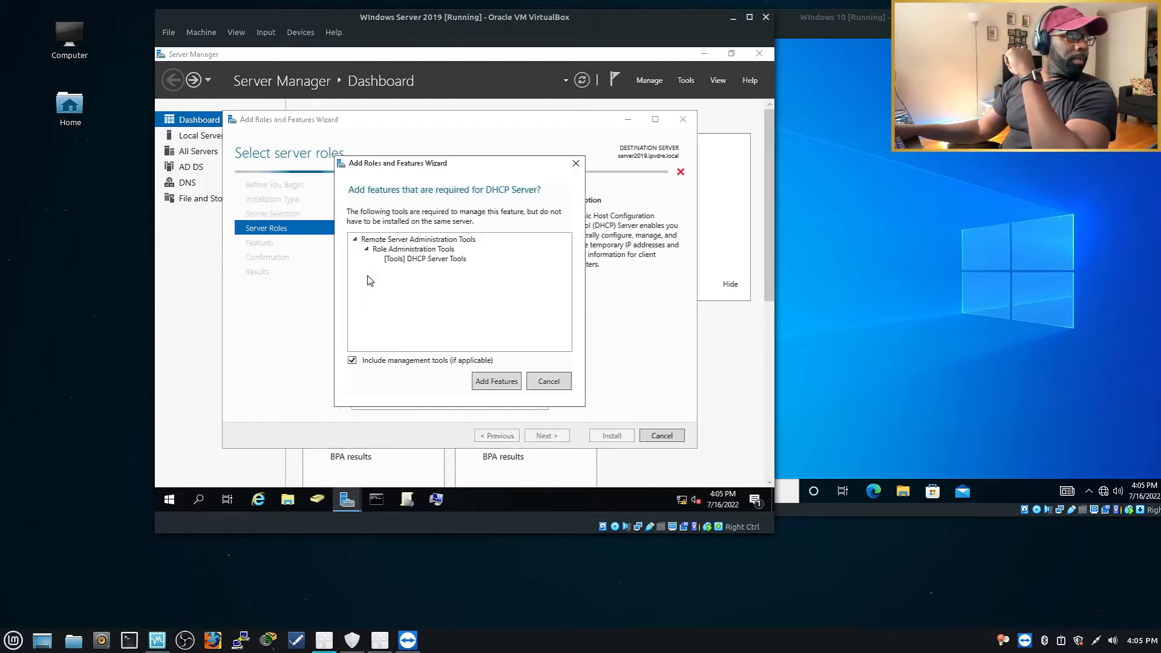
left_click(501, 384)
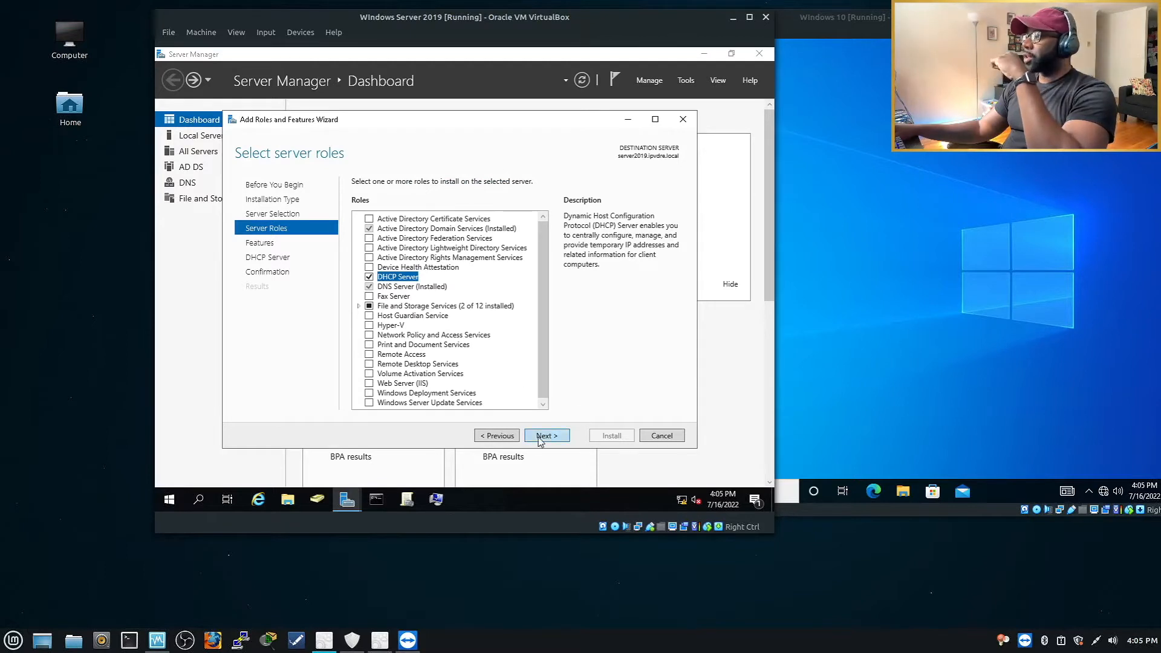
left_click(549, 438)
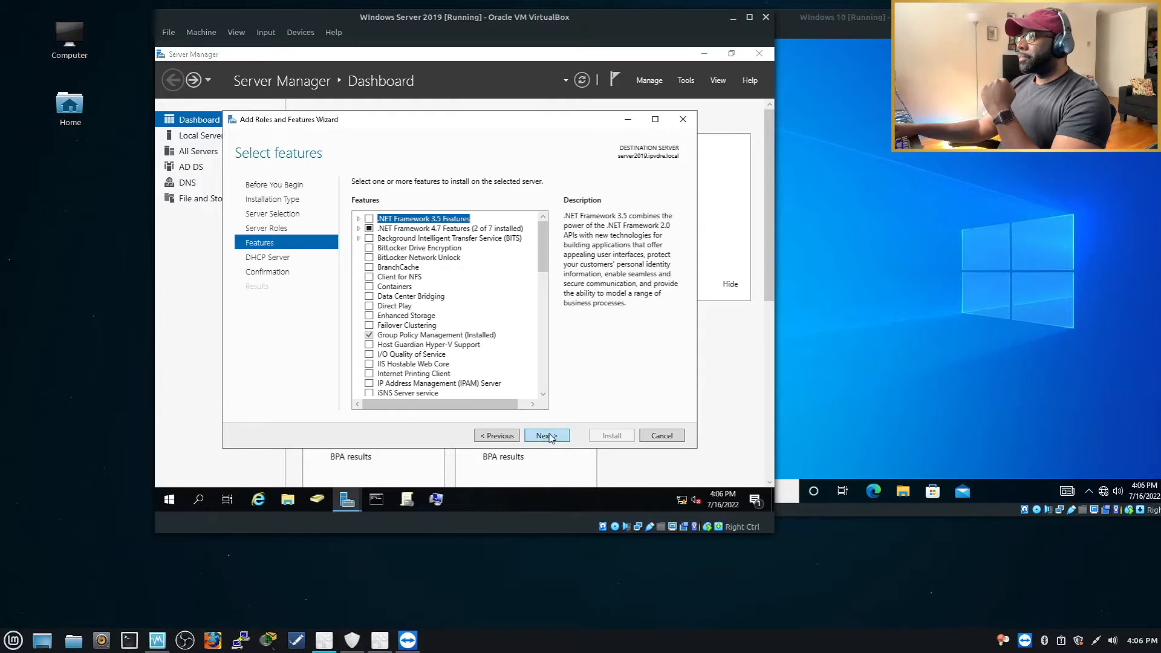
left_click(546, 436)
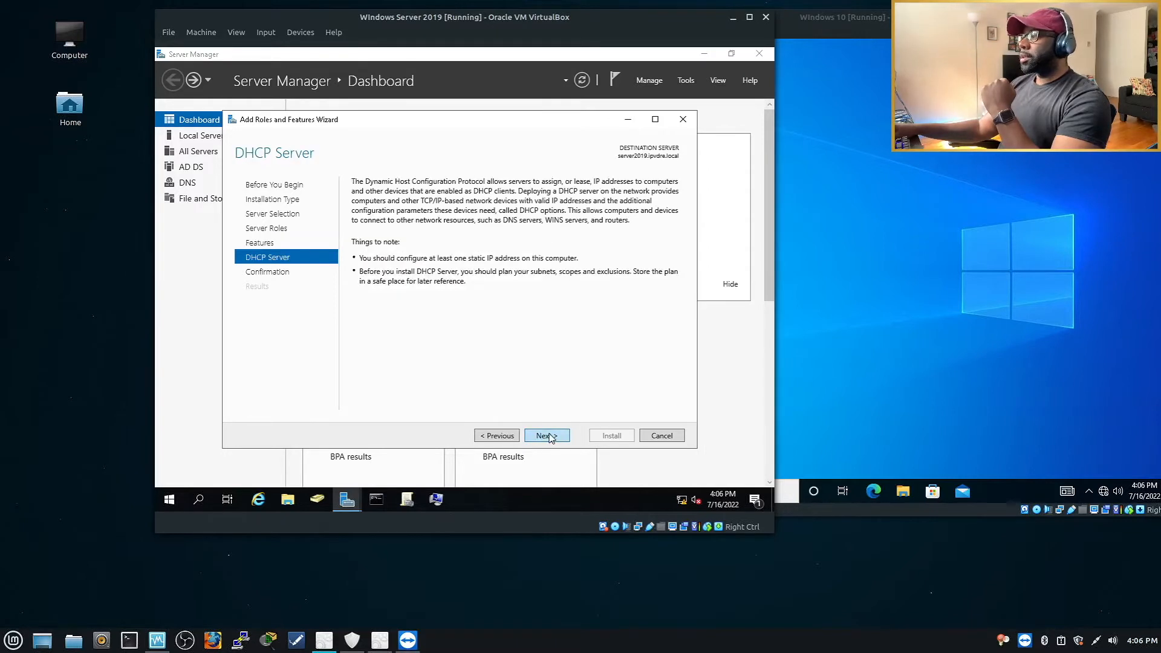
left_click(546, 436)
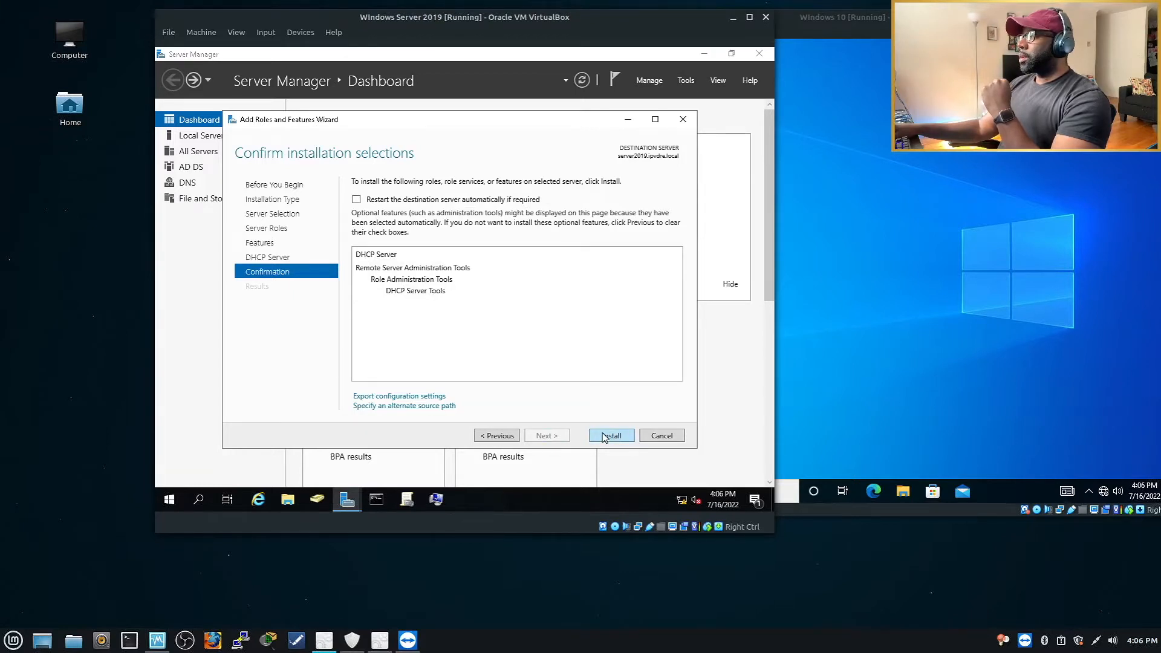
left_click(604, 436)
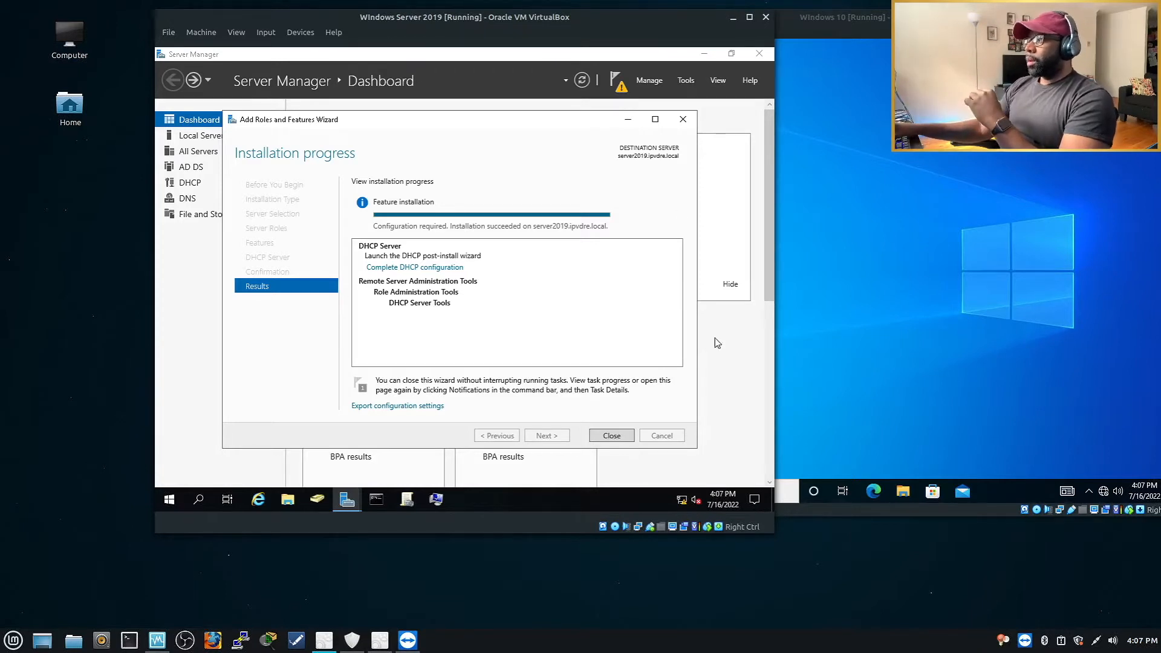
Step: Look at the DHCP post-install configuration, cancel it, and close the Add Roles and Features Wizard
left_click(426, 270)
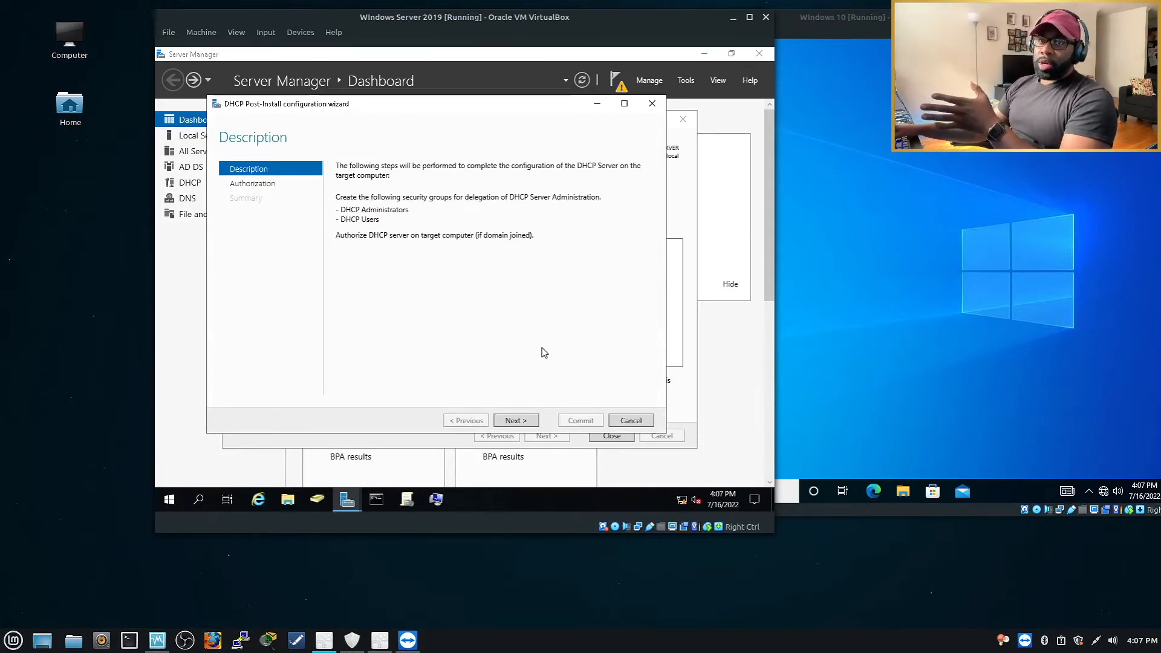
left_click(631, 421)
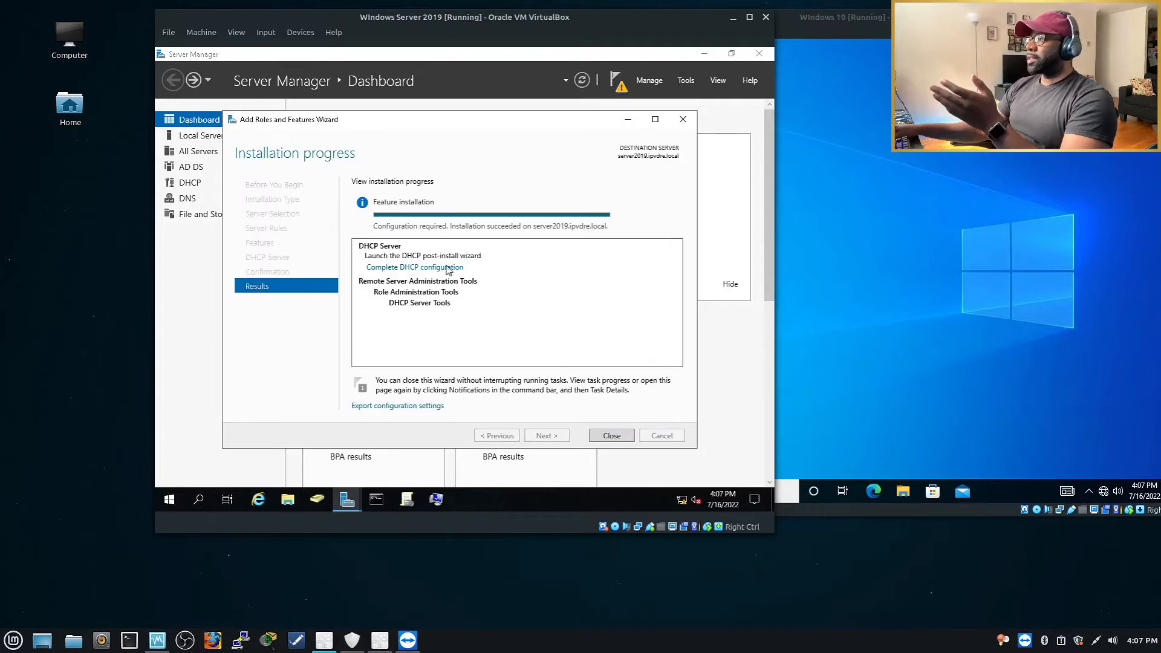
left_click(612, 436)
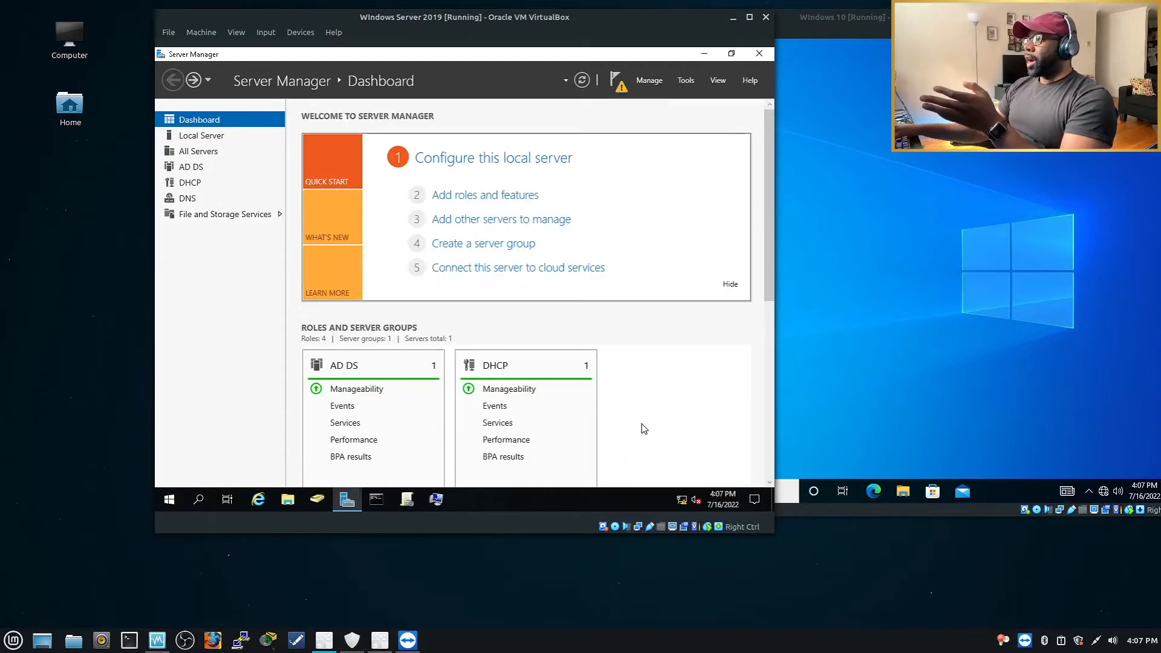
Step: Complete the DHCP post-deployment configuration from the server notifications, authorizing the server with the IPVDRE\Administrator credentials
left_click(616, 88)
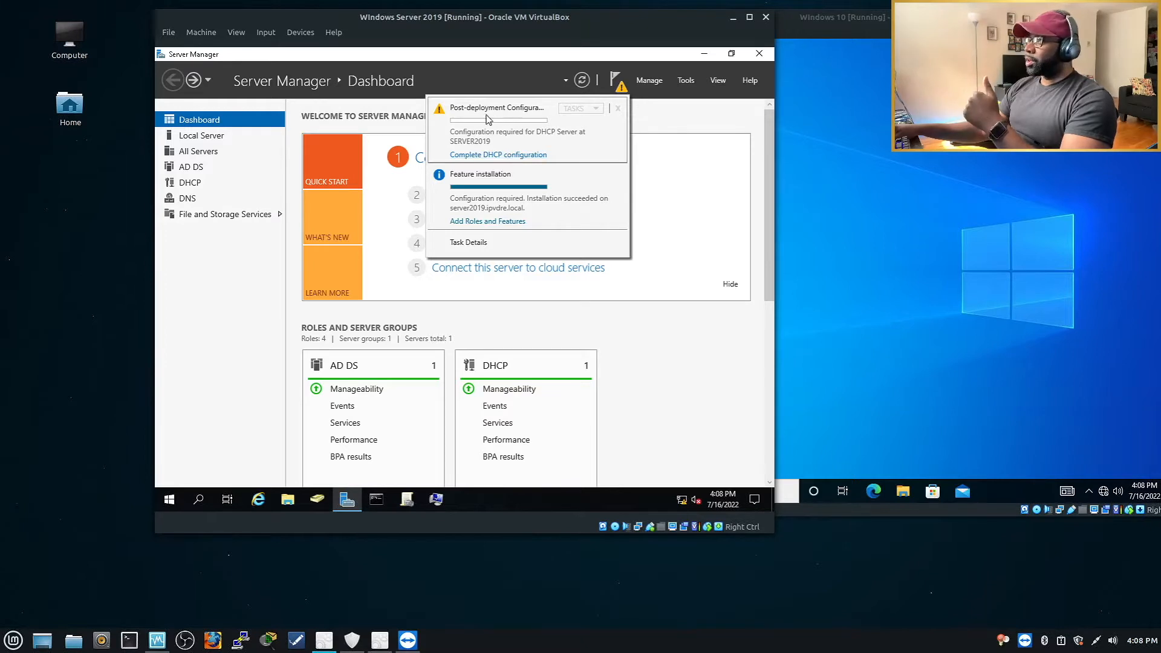
left_click(524, 156)
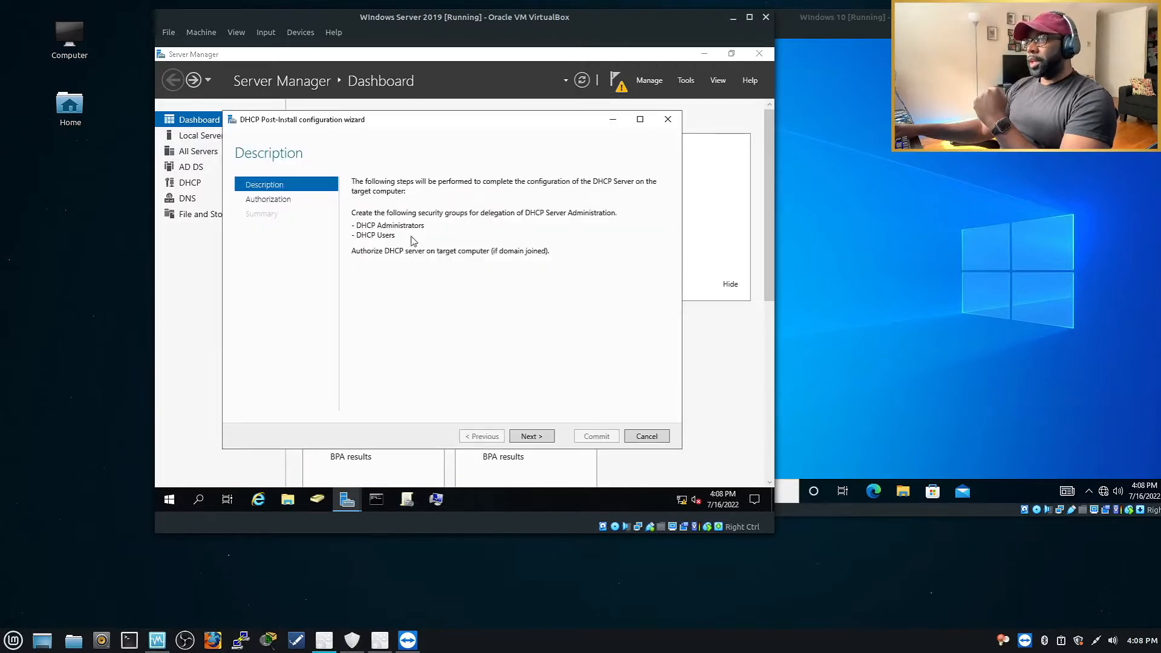
left_click(533, 441)
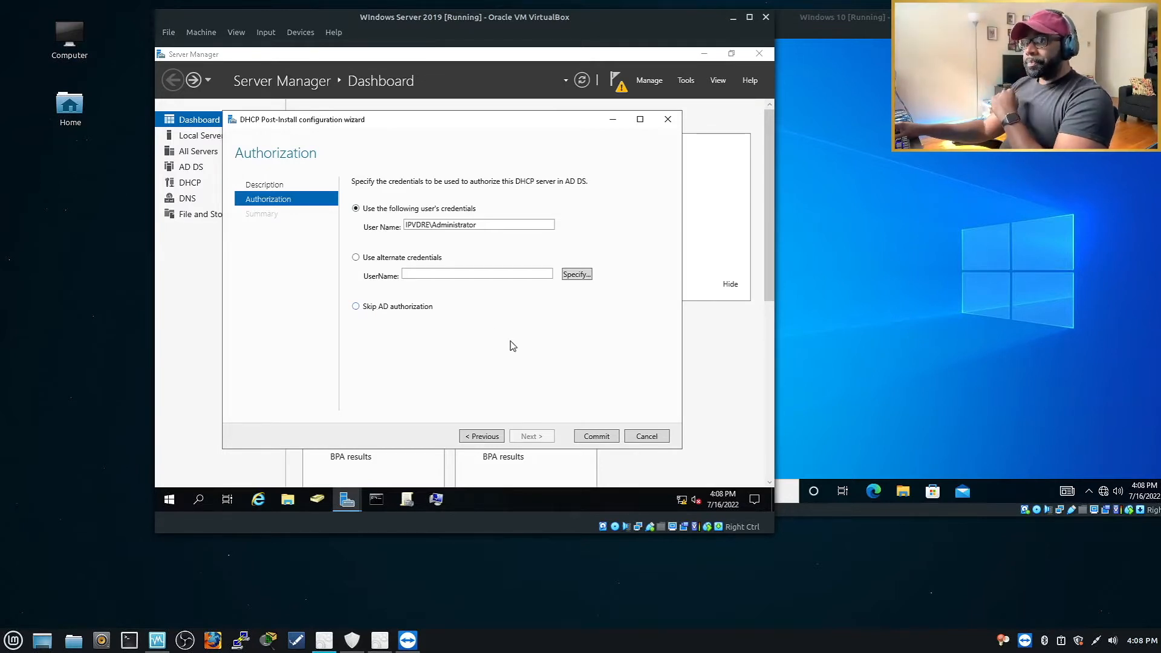
left_click(599, 442)
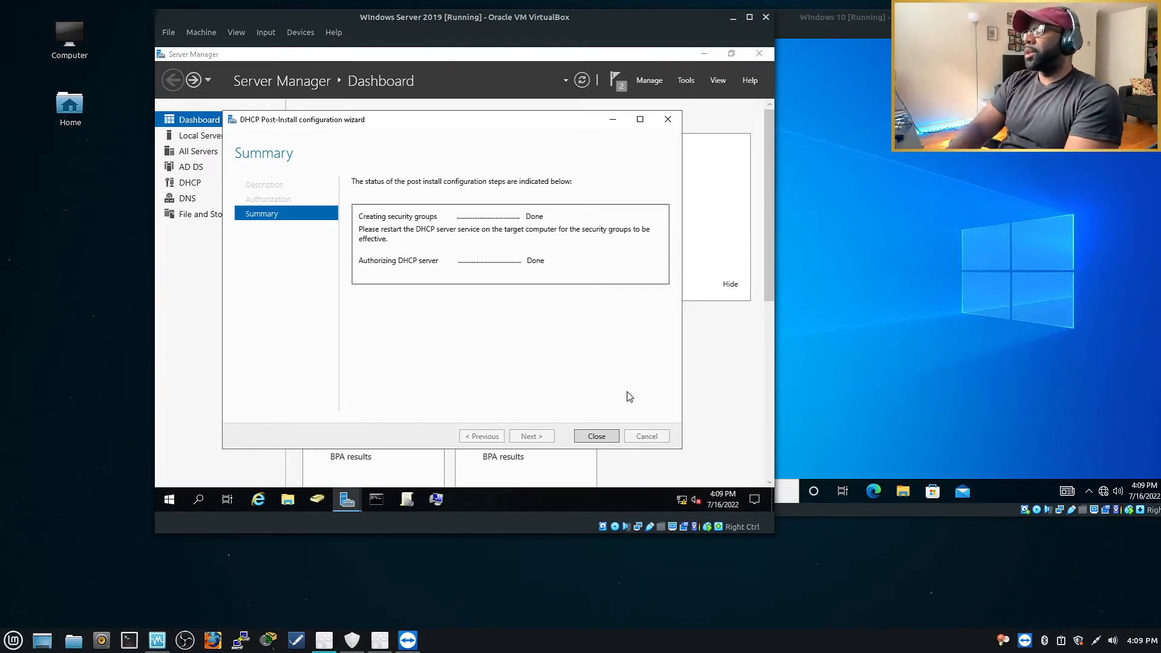
Step: Close the finished post-install wizard, and open the DHCP console maximized with the IPv4 node of server2019.ipvdre.local expanded
left_click(609, 437)
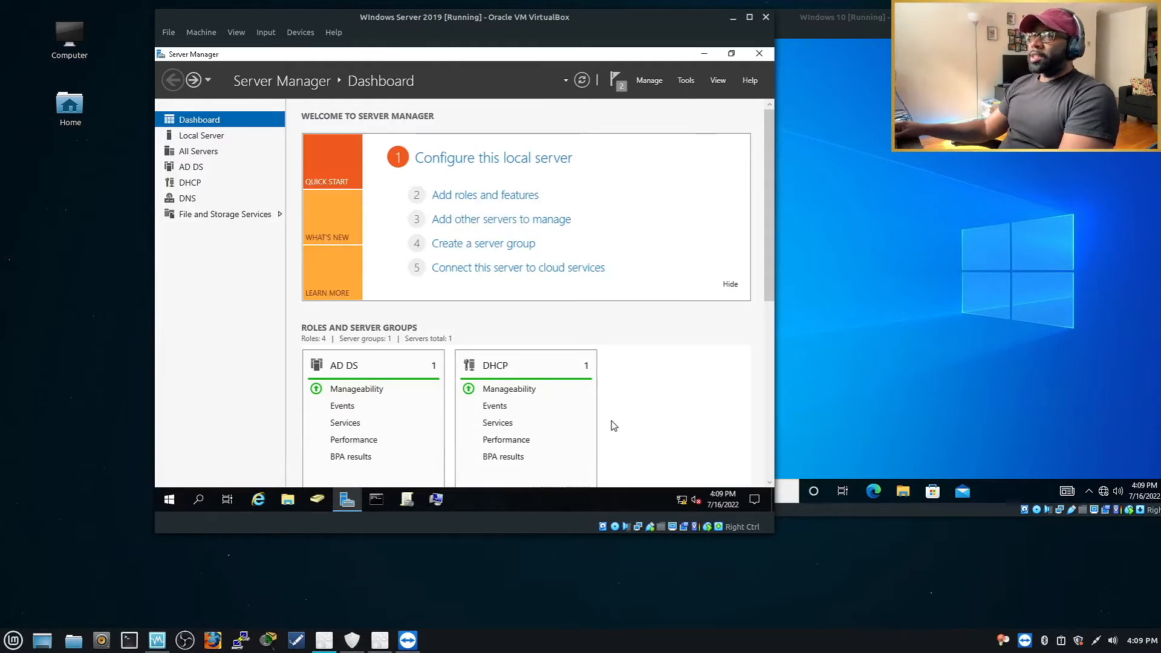
left_click(688, 81)
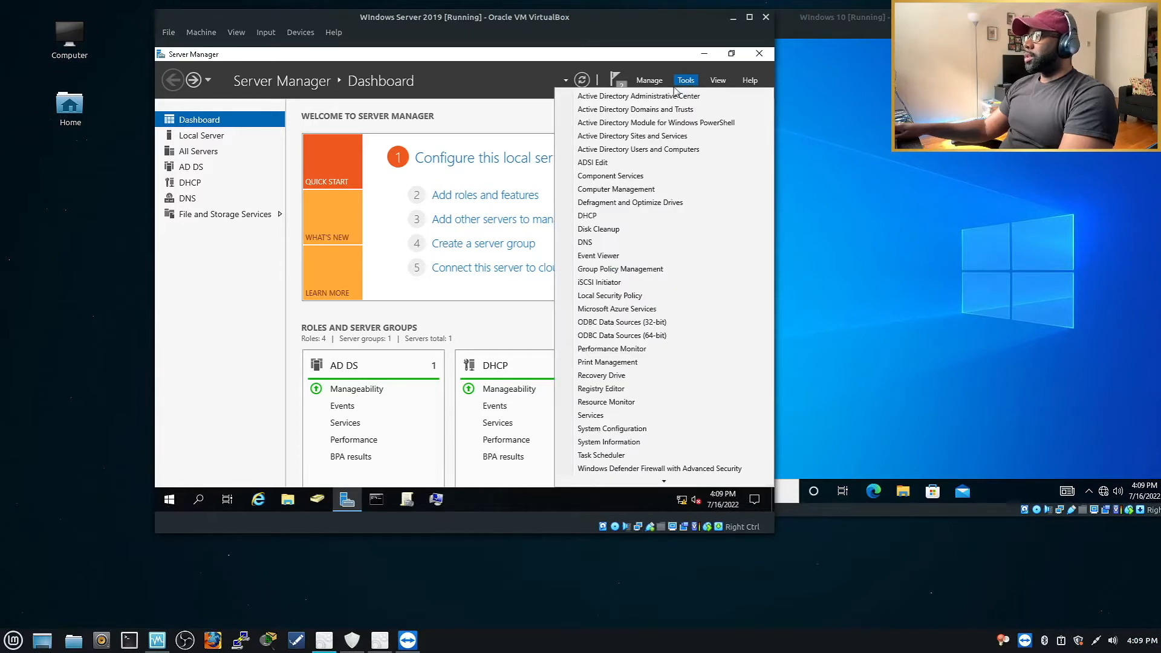
left_click(610, 219)
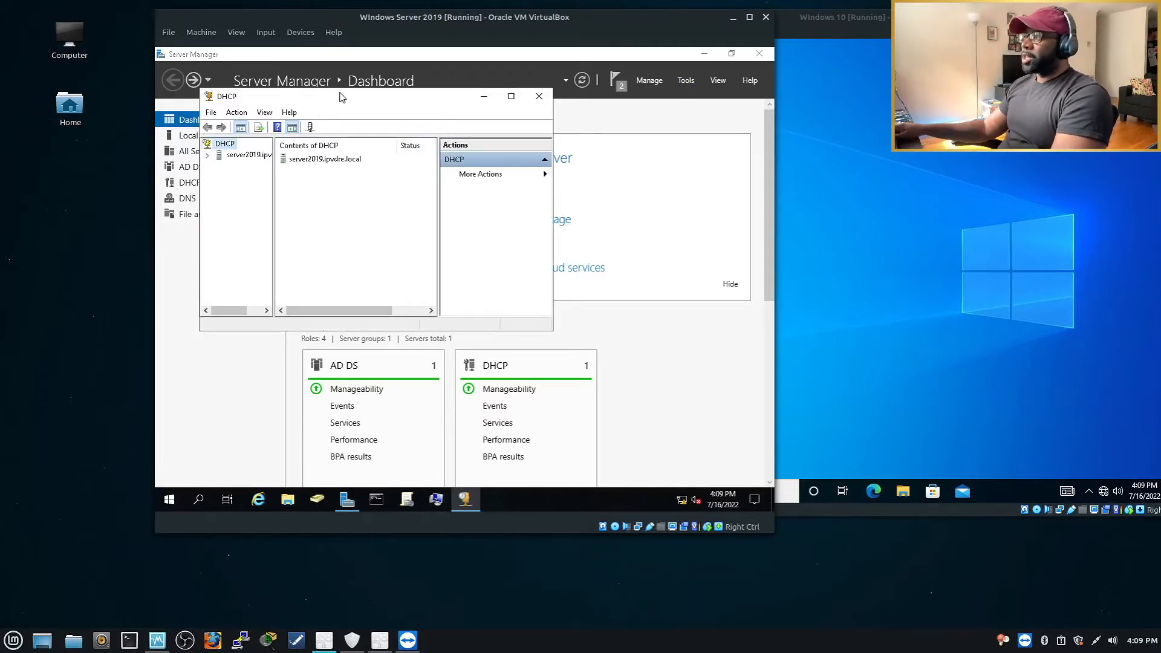
left_click_drag(338, 105, 466, 153)
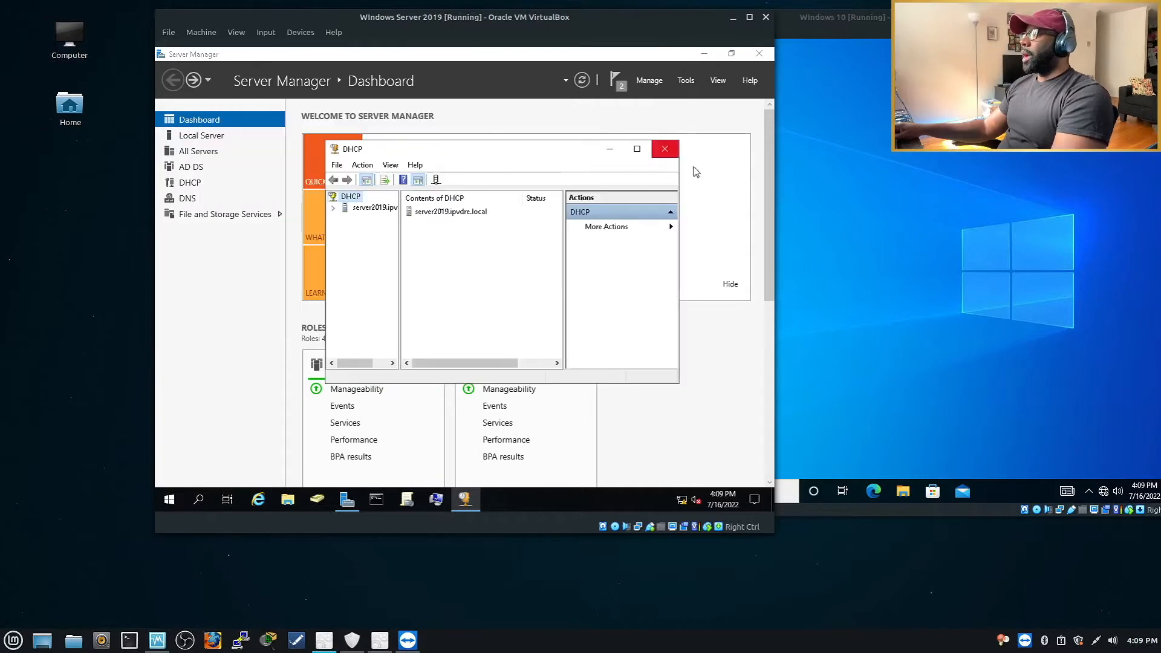
left_click(637, 148)
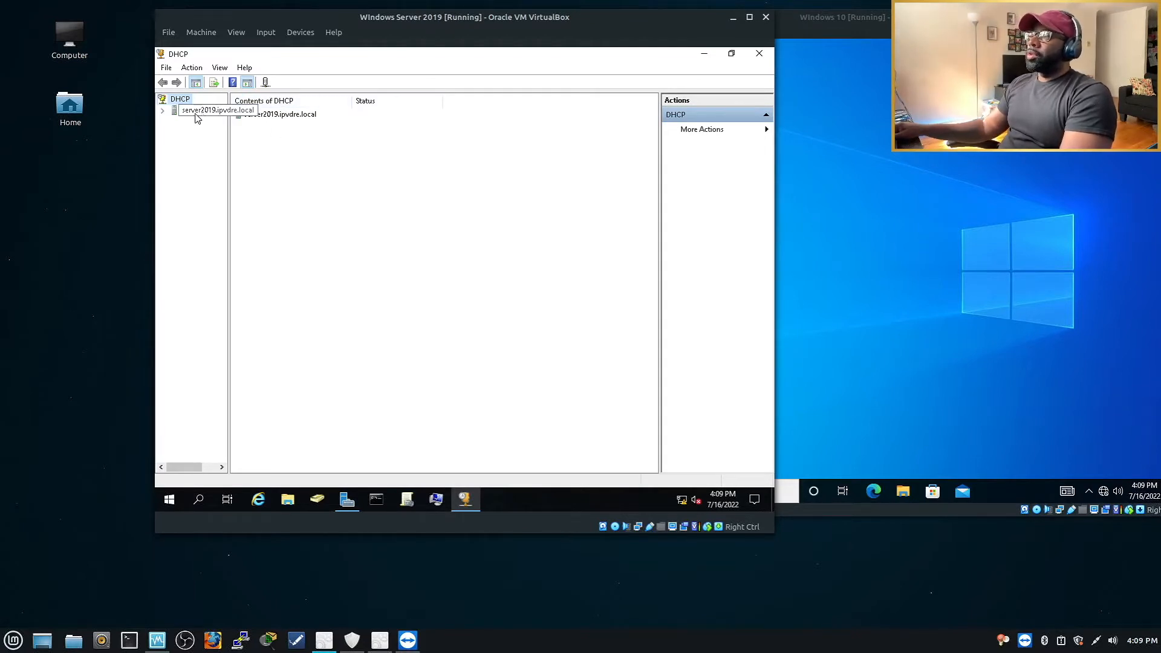
left_click(162, 110)
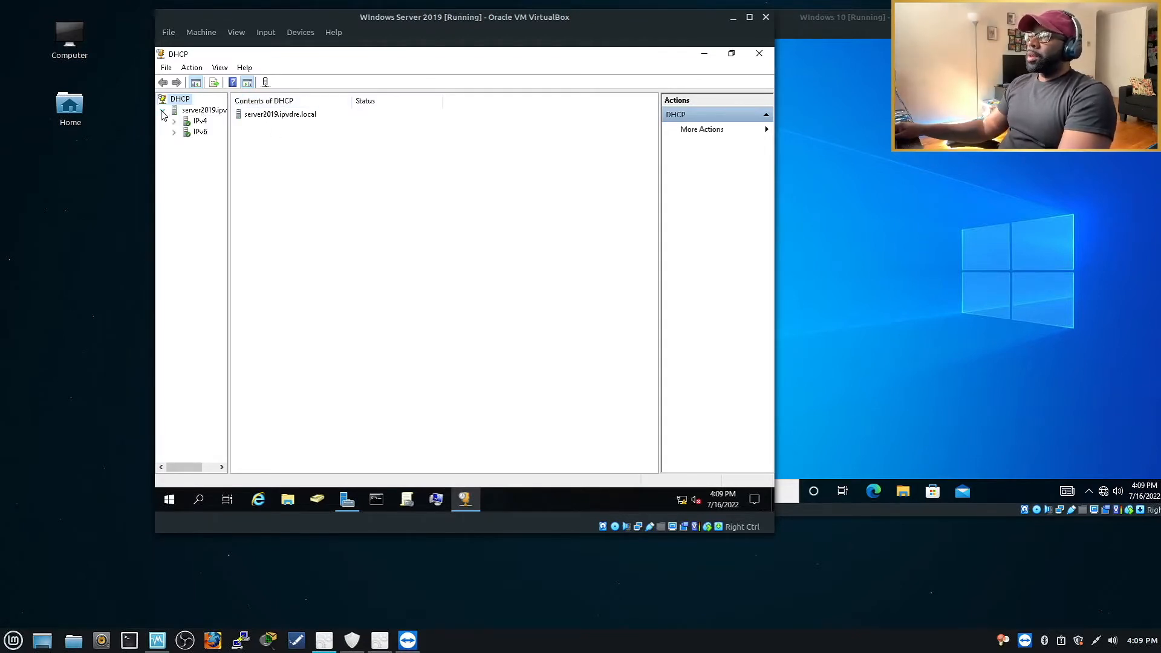
double_click(201, 121)
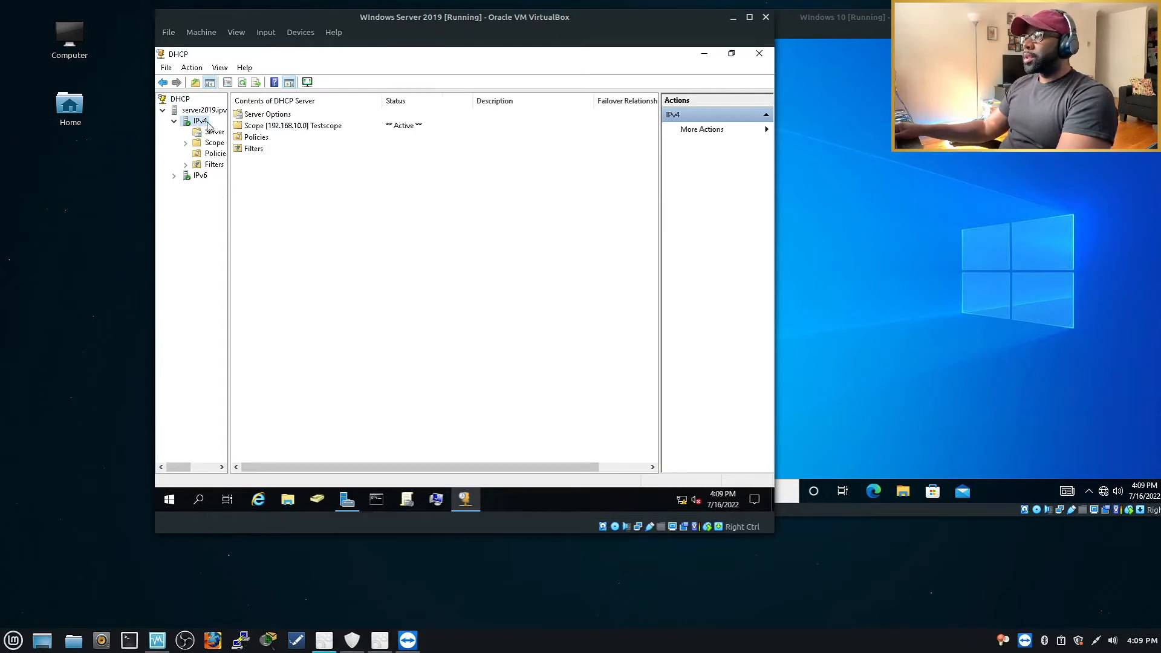
Step: Start a new IPv4 scope named AD DHCP SERVER with the description AD
left_click(192, 69)
left_click(197, 99)
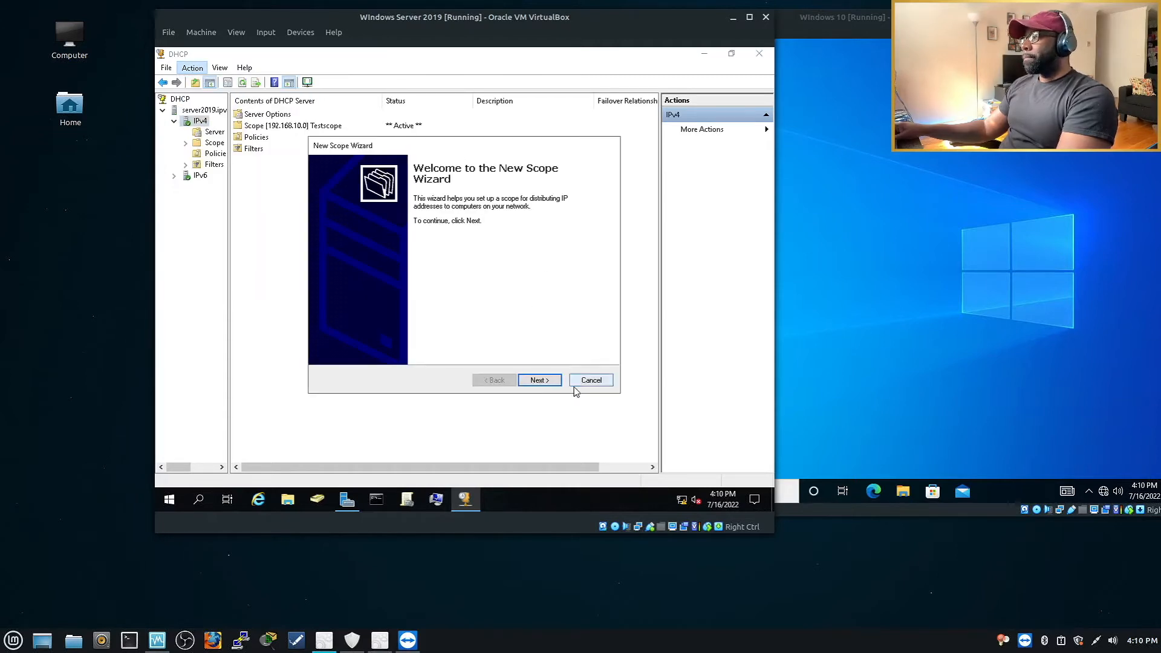
left_click(540, 381)
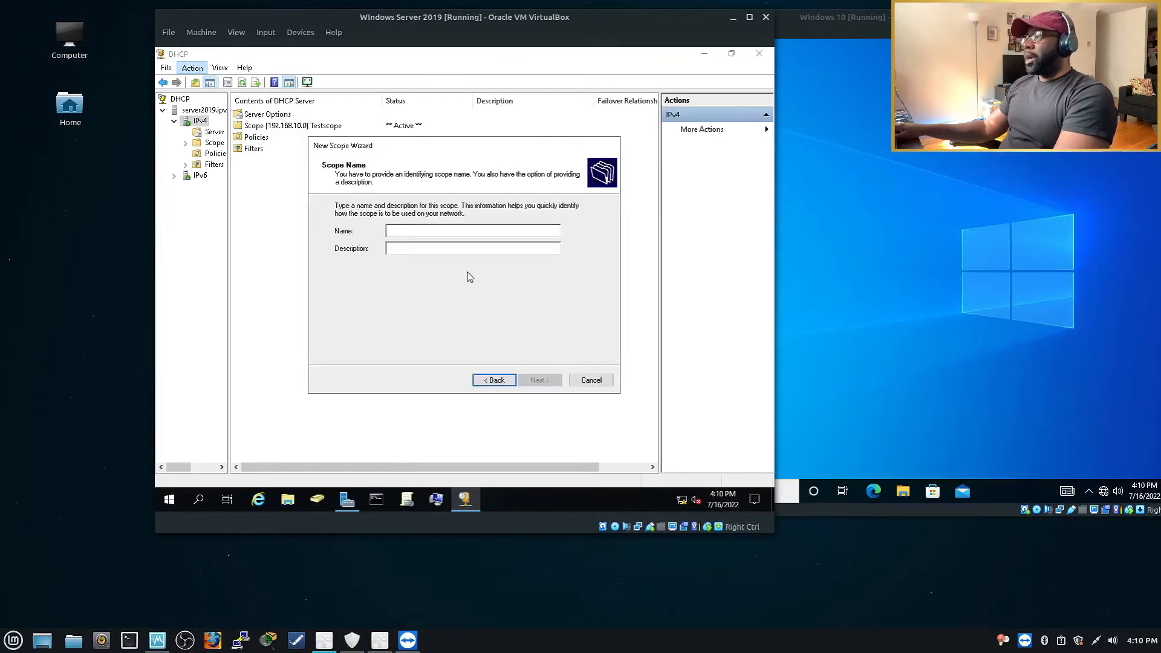
type("ADC")
key("BackSpace")
type("DHCP")
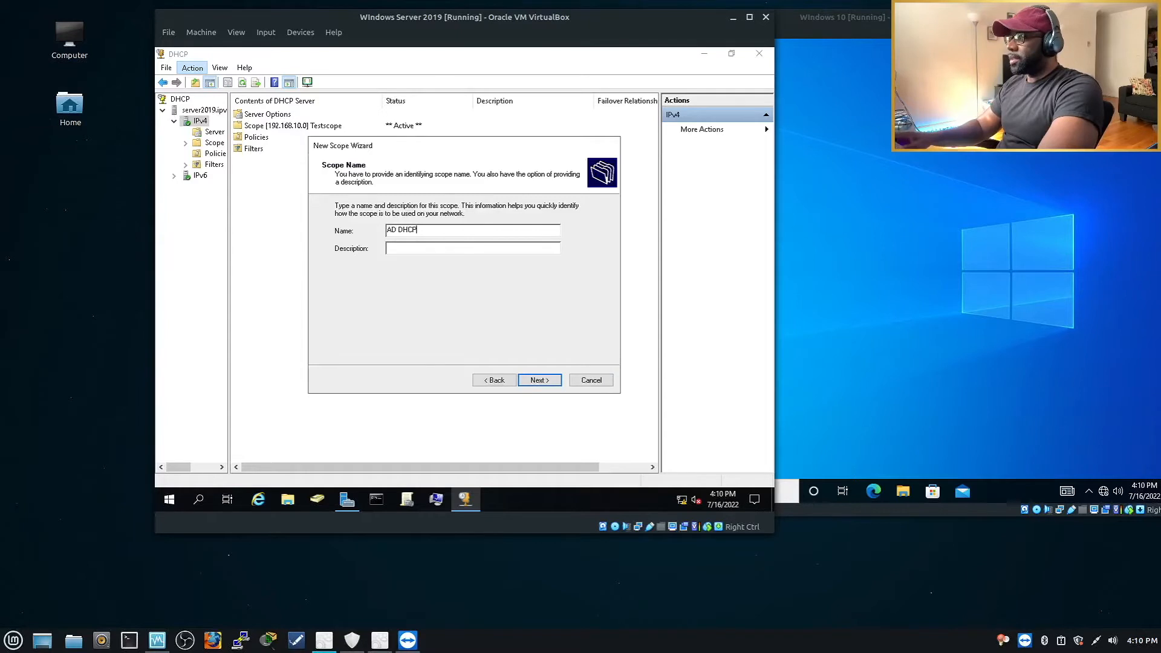
type(" SERVE")
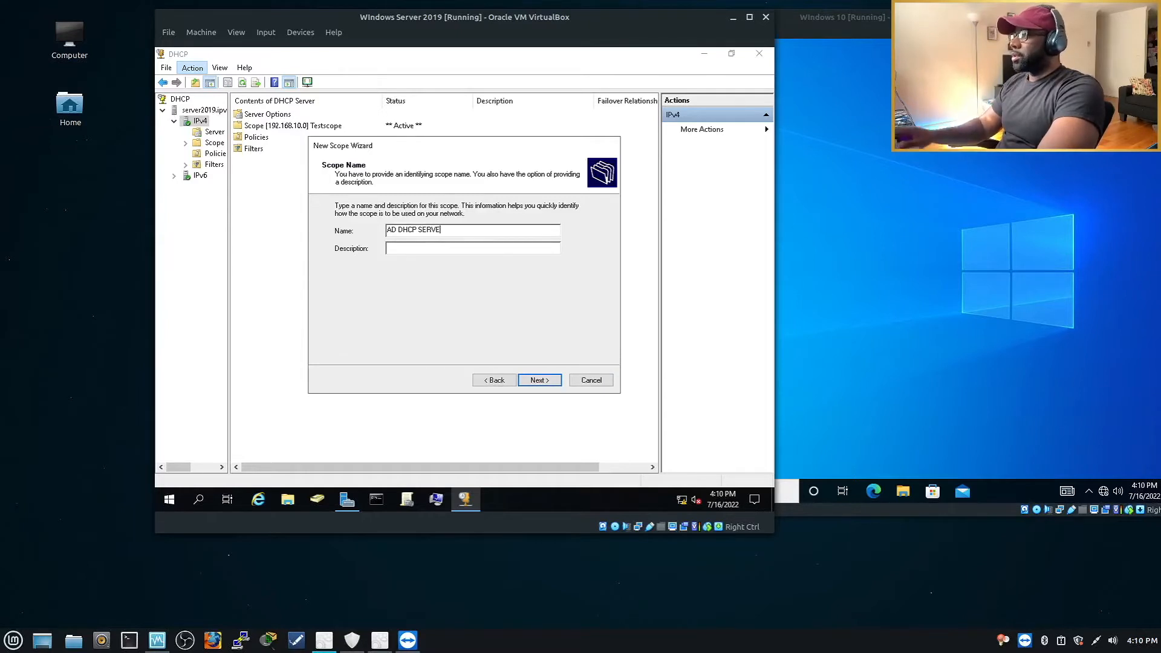
type("RAD")
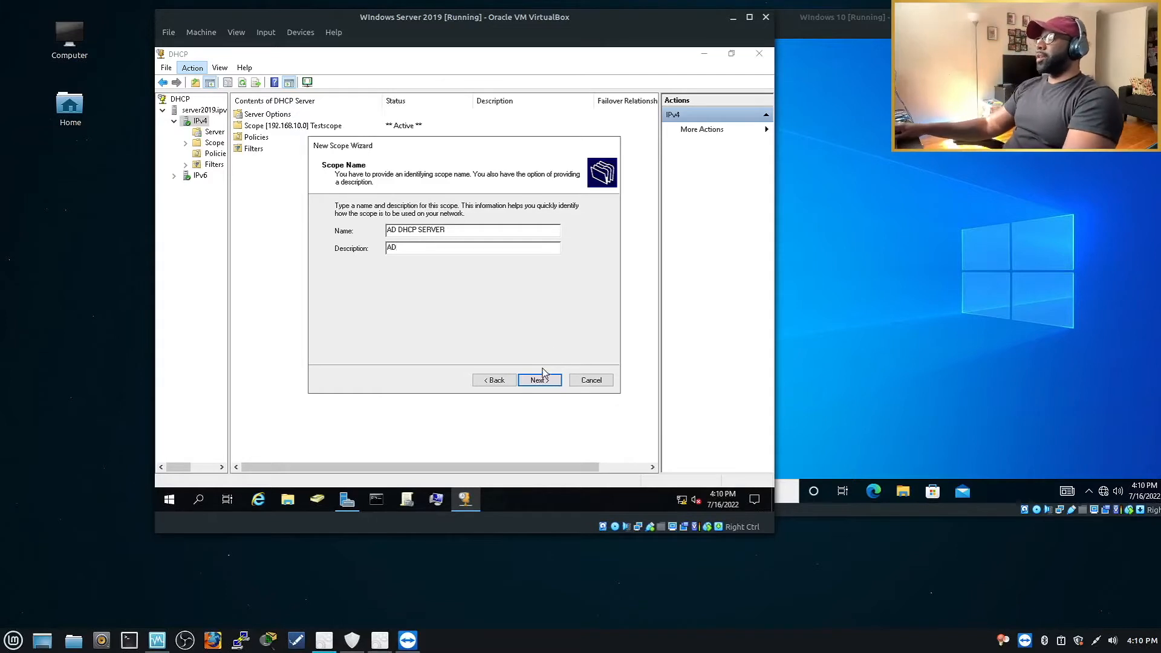
left_click(536, 380)
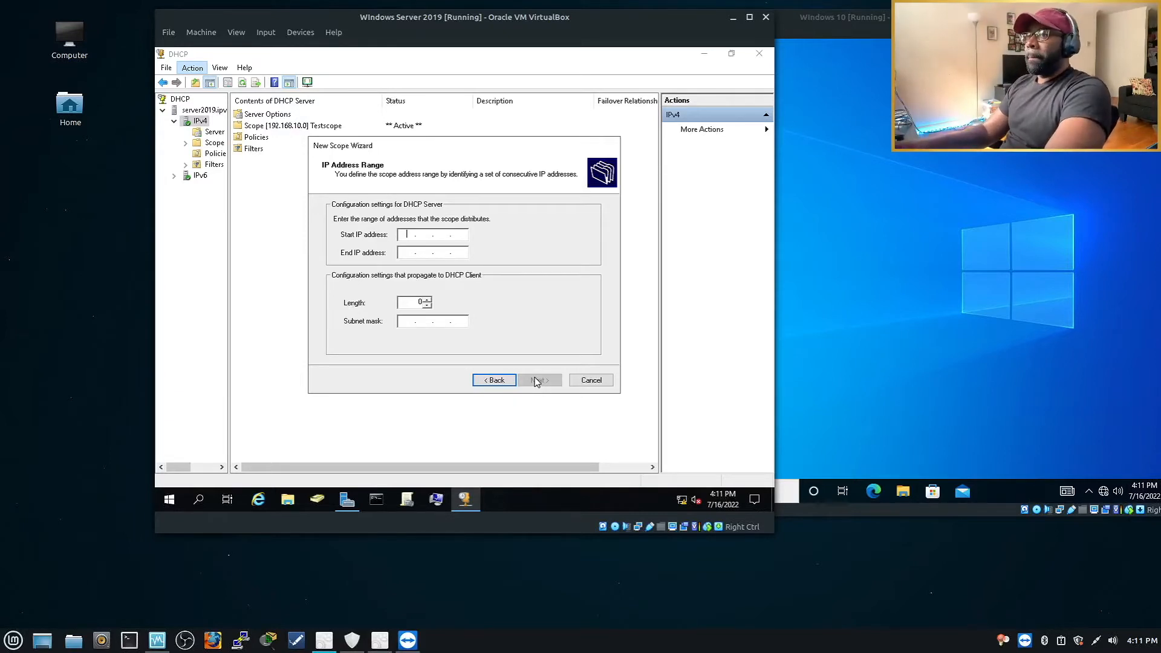
Step: Try to set the new scope's address range from 192.168.10.100 to 192.168.10.254
type("192 . ")
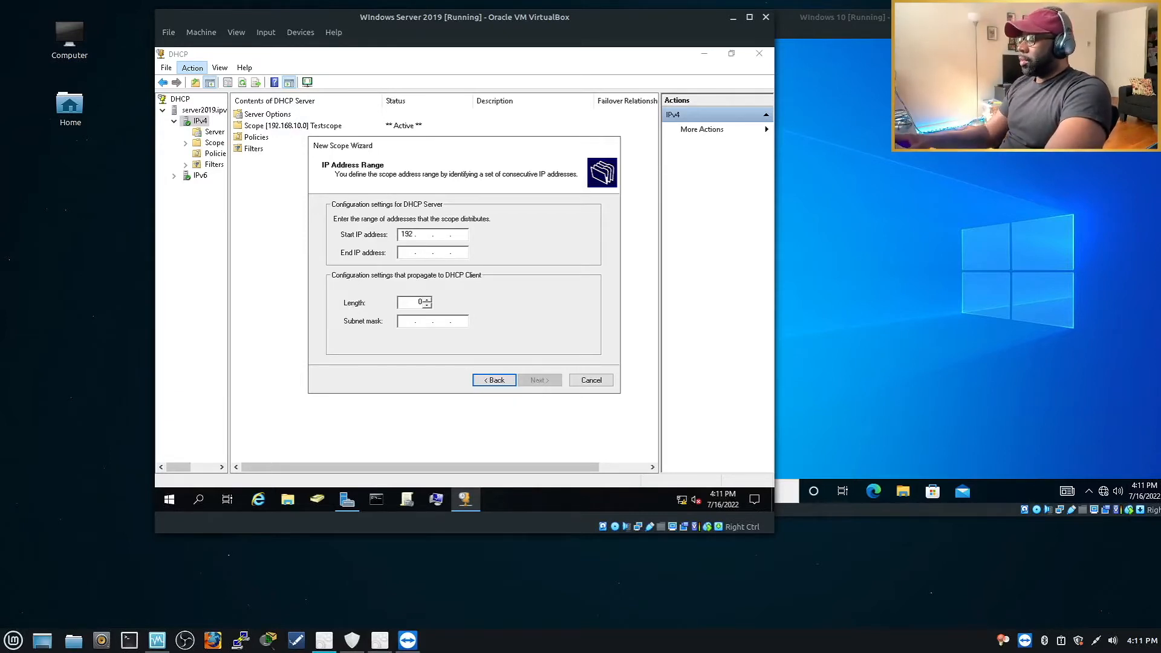
type("168 . ")
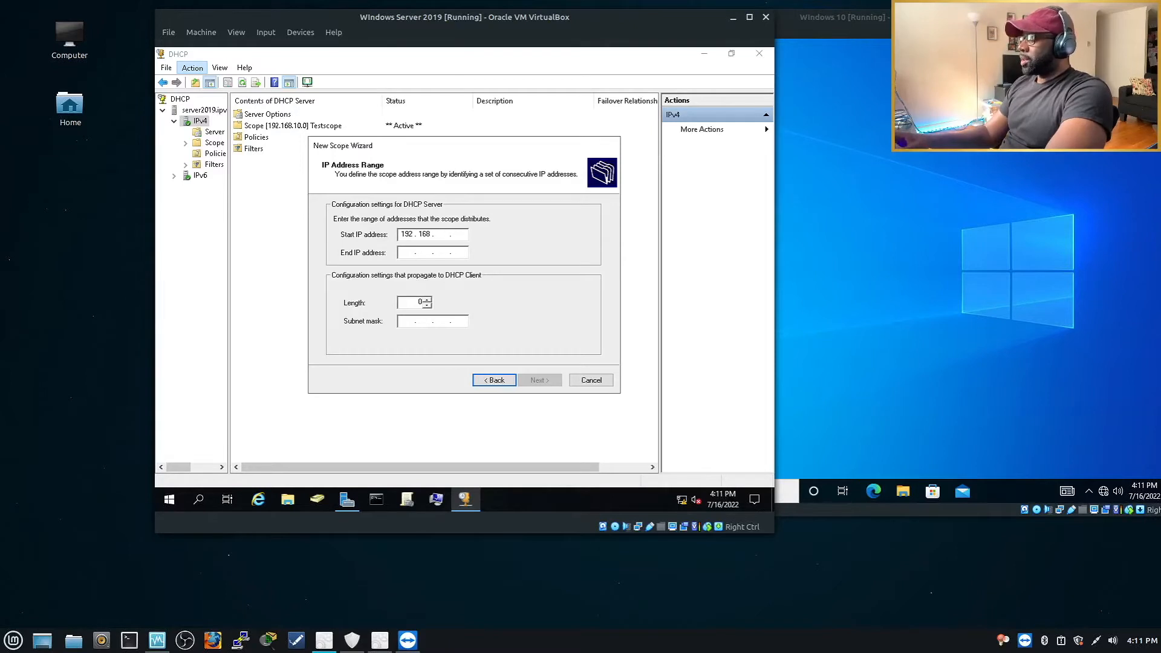
type("10 . ")
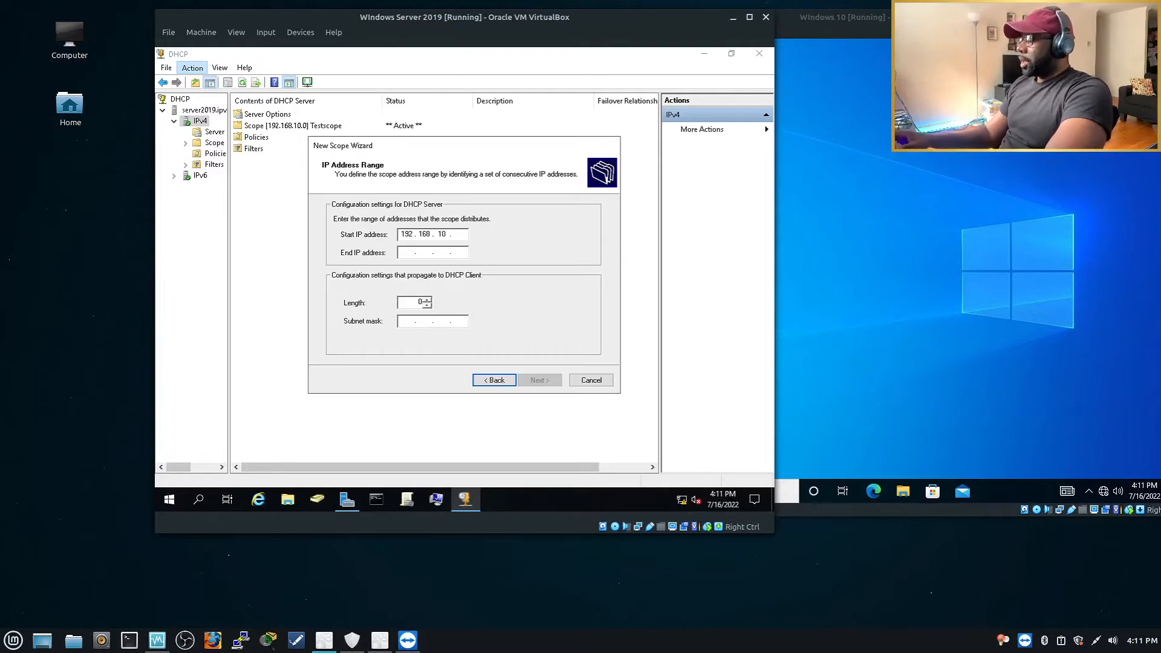
type("100")
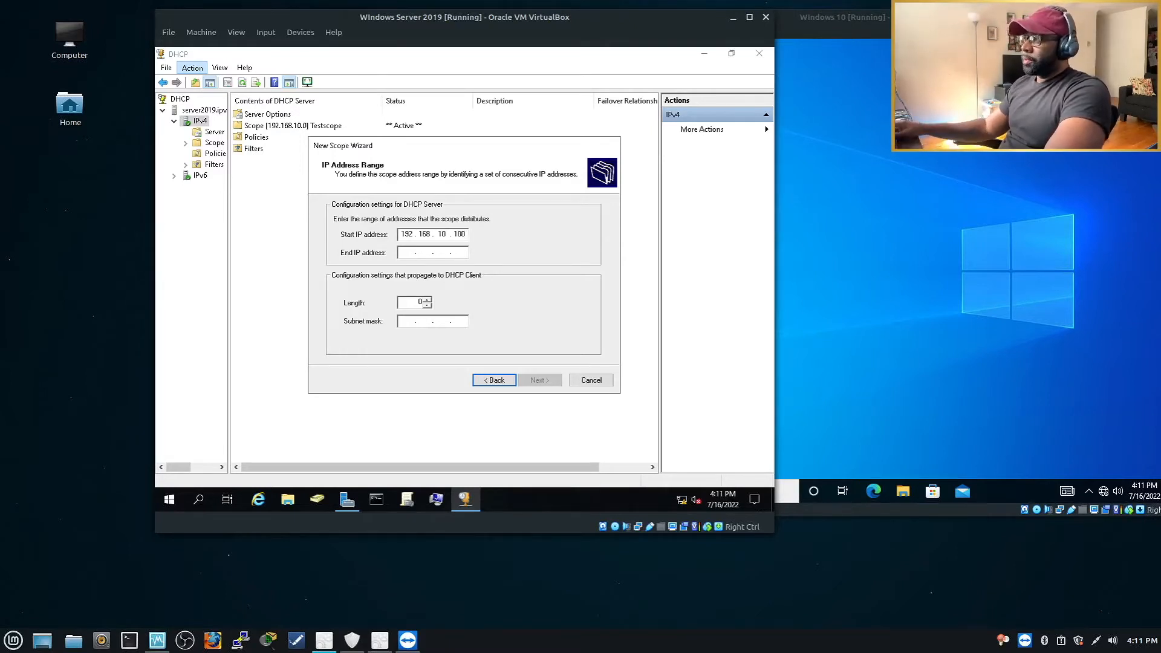
left_click(404, 252)
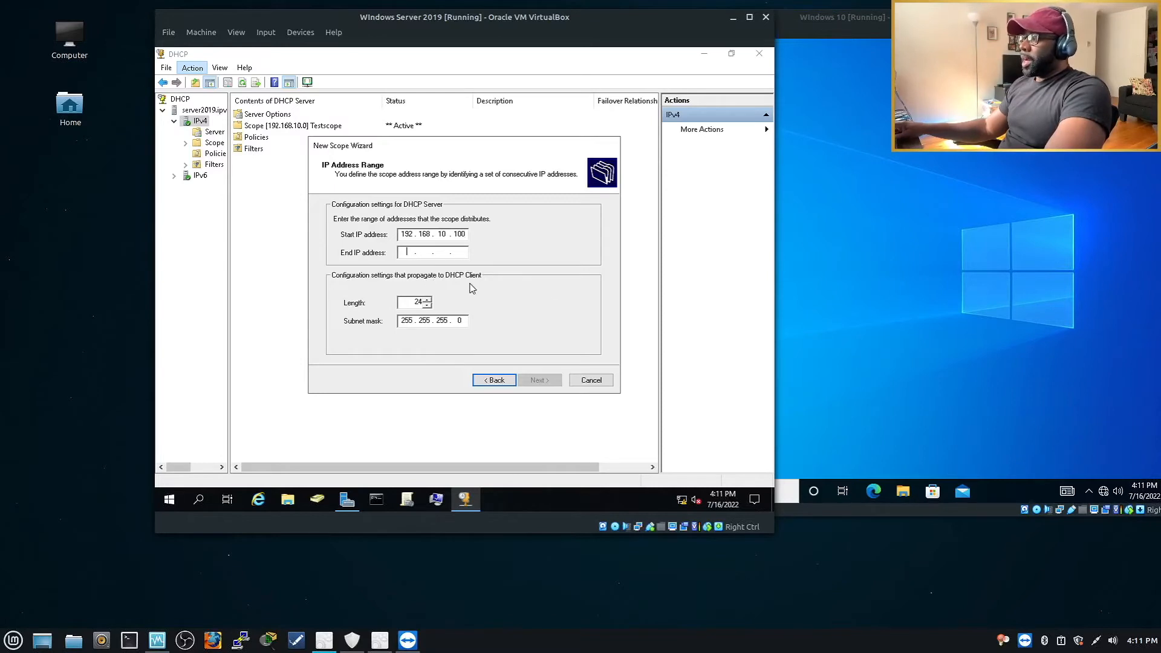
type("192 . 168 . 10 . 254")
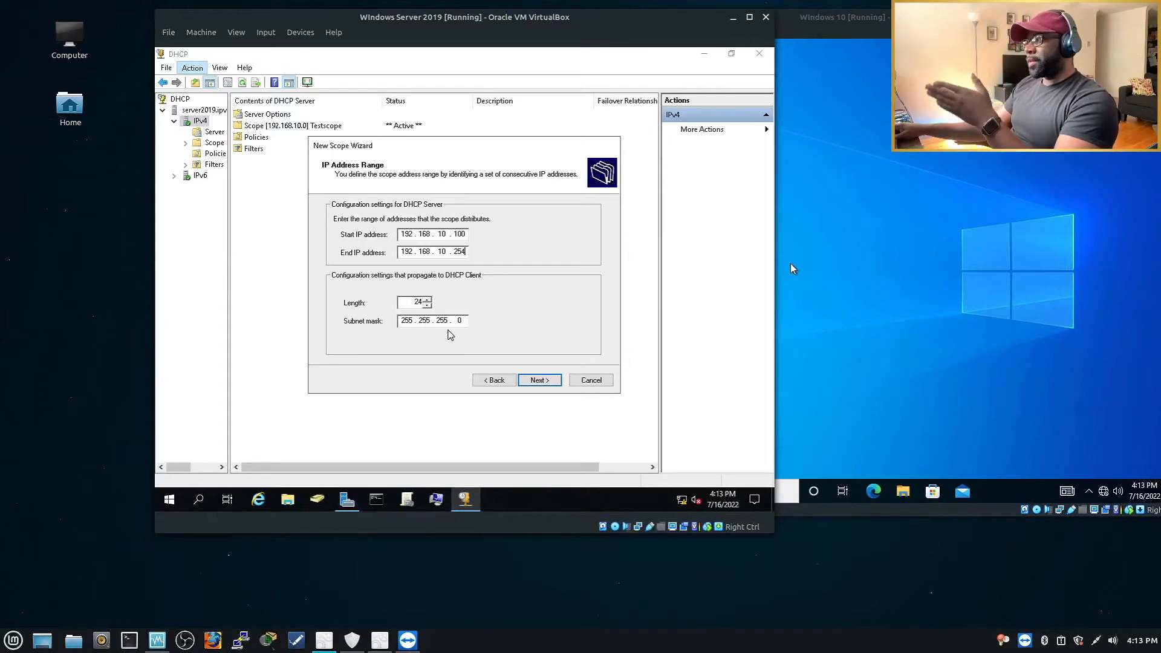
left_click(538, 381)
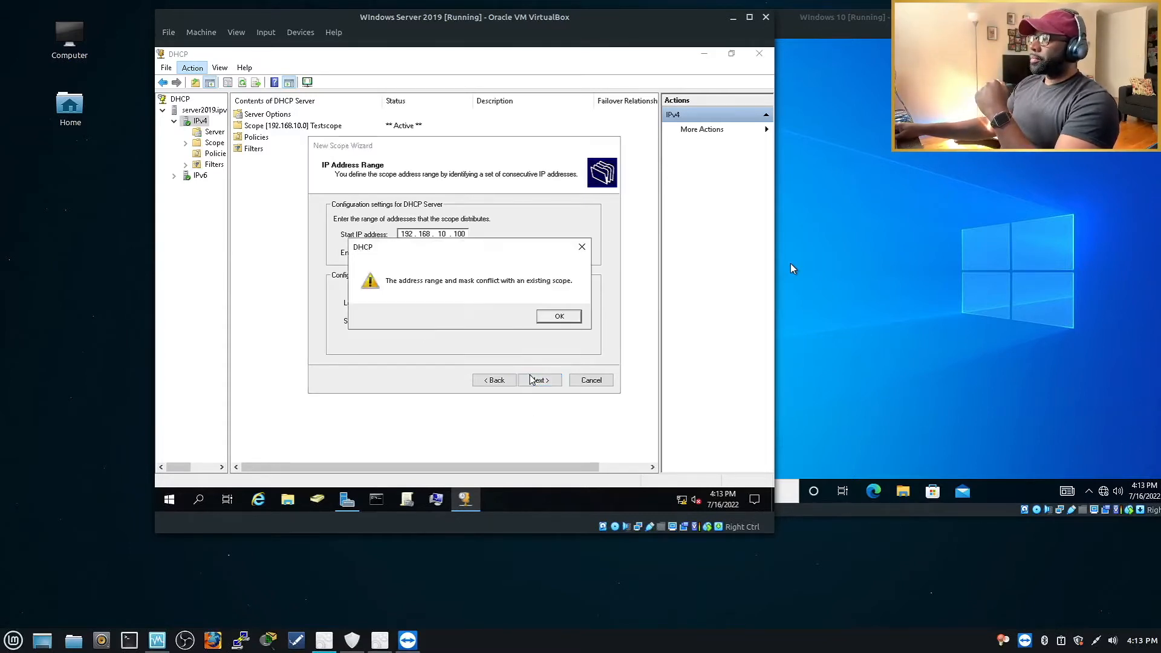
left_click(550, 317)
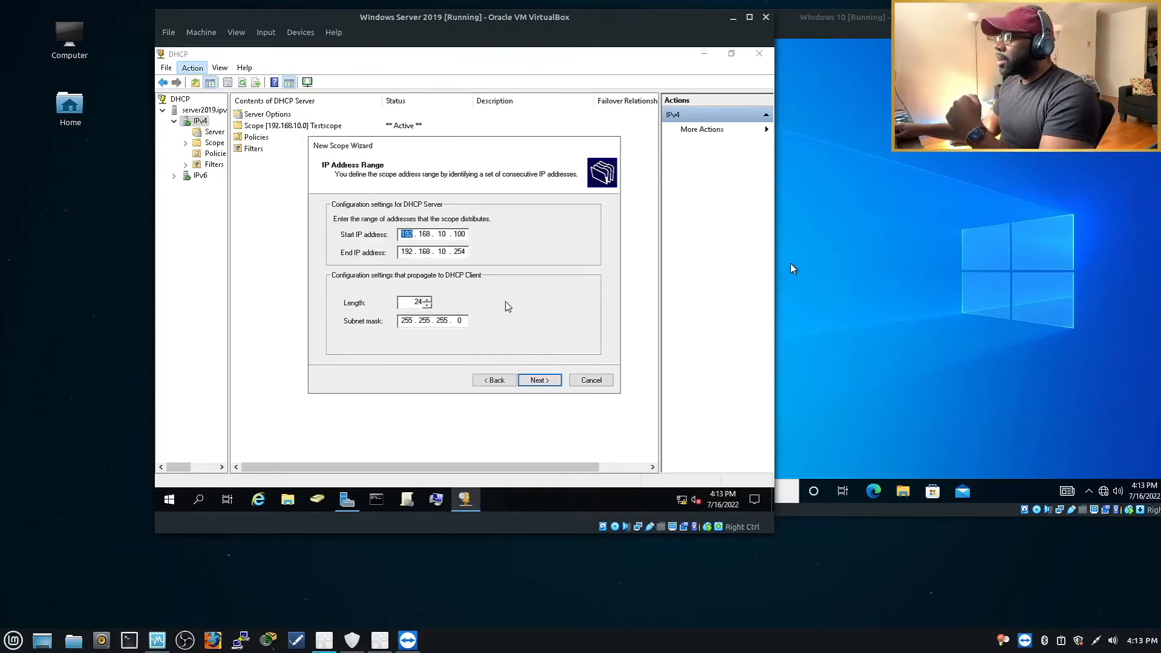
Step: Try the scope's address range with 192.168.10.253 as the end IP address
left_click(467, 252)
key("BackSpace")
left_click(539, 380)
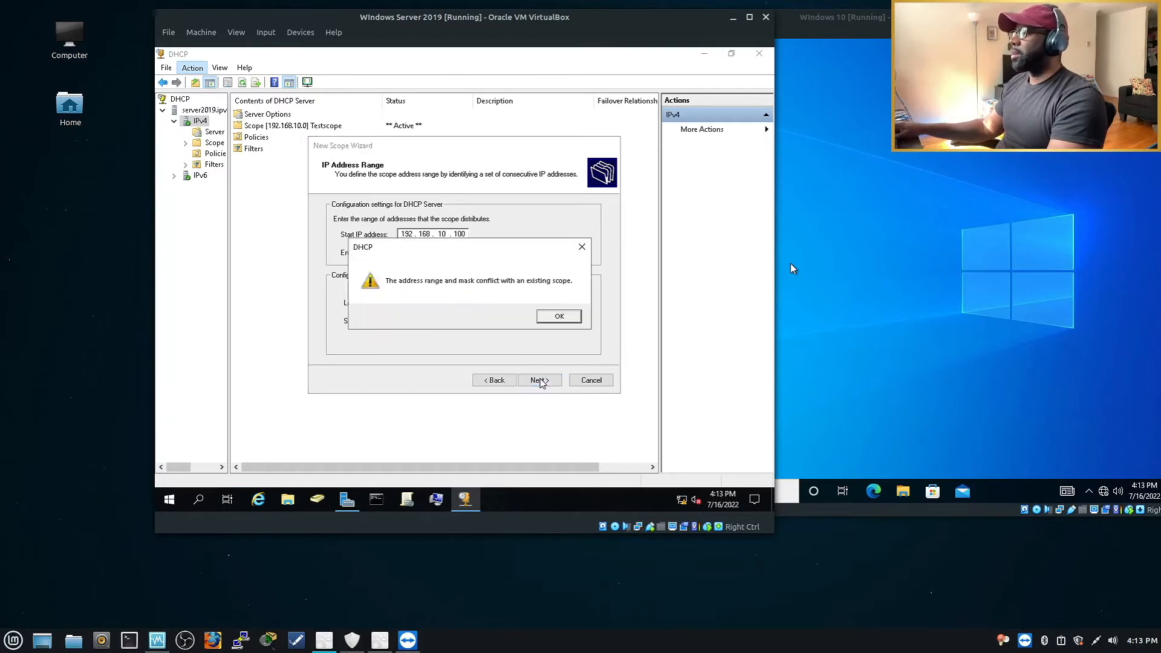
left_click(555, 318)
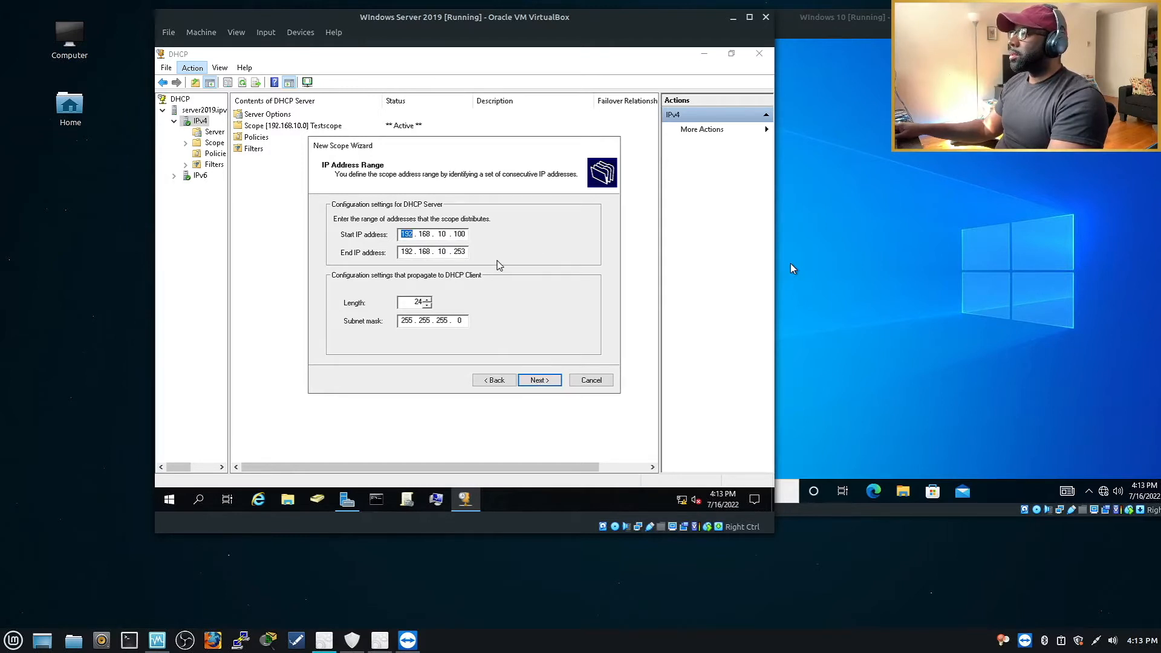
Step: Try the scope's range again with end IP address 192.168.10.254, and cancel the New Scope Wizard
left_click(467, 257)
key("BackSpace")
type("4")
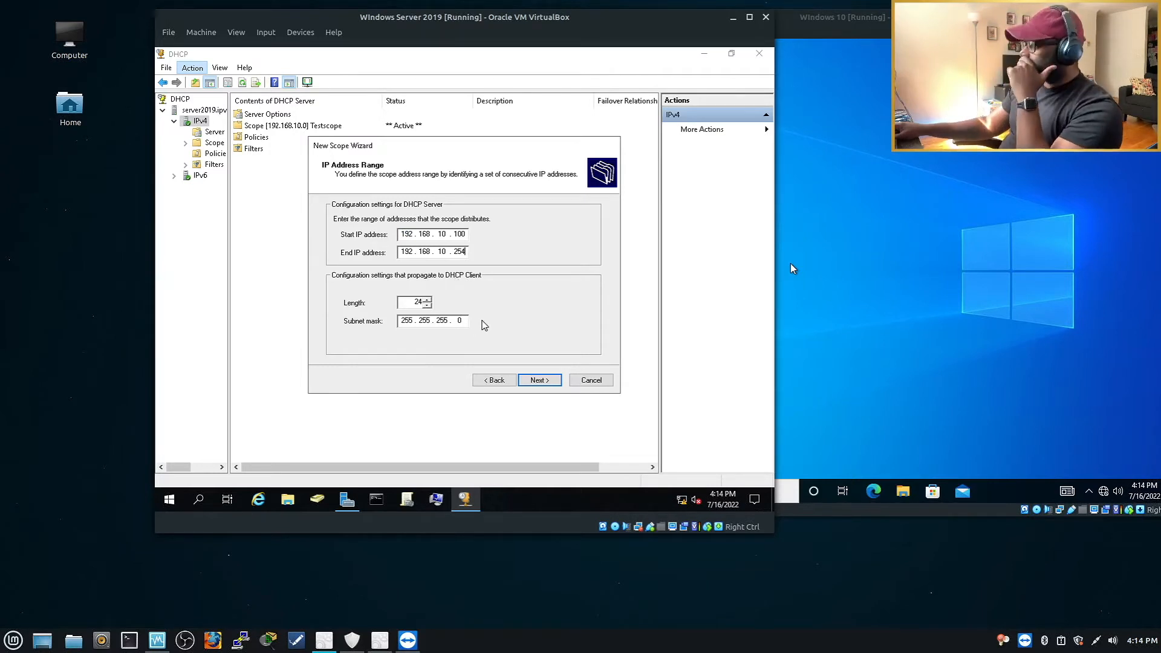
left_click(543, 383)
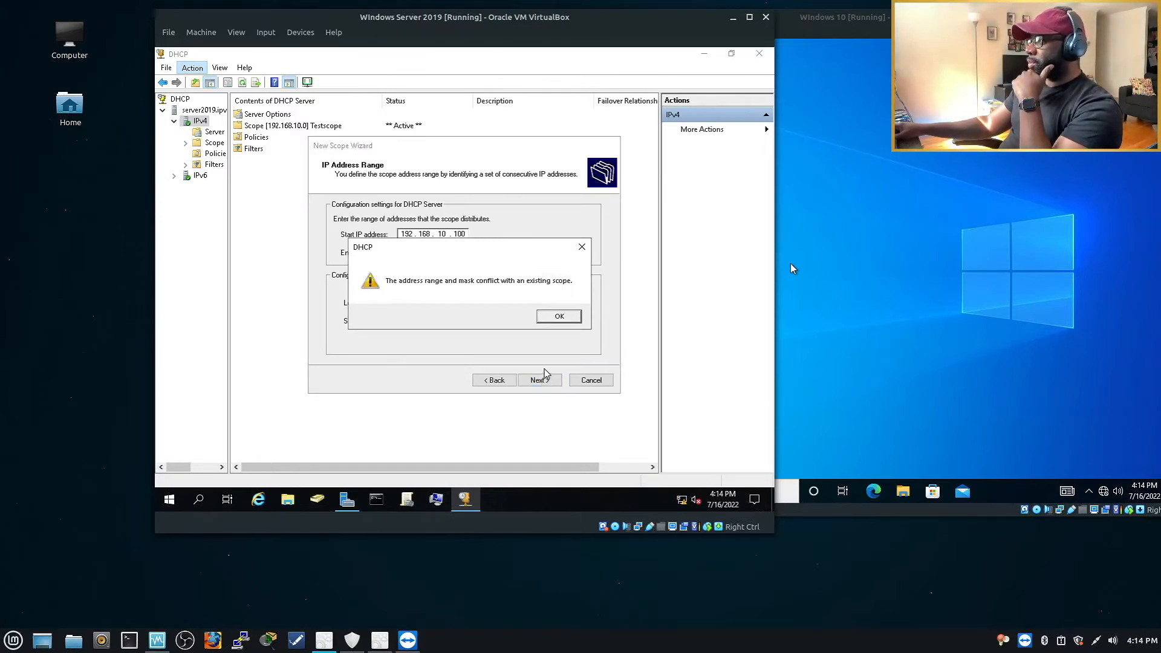
left_click(558, 317)
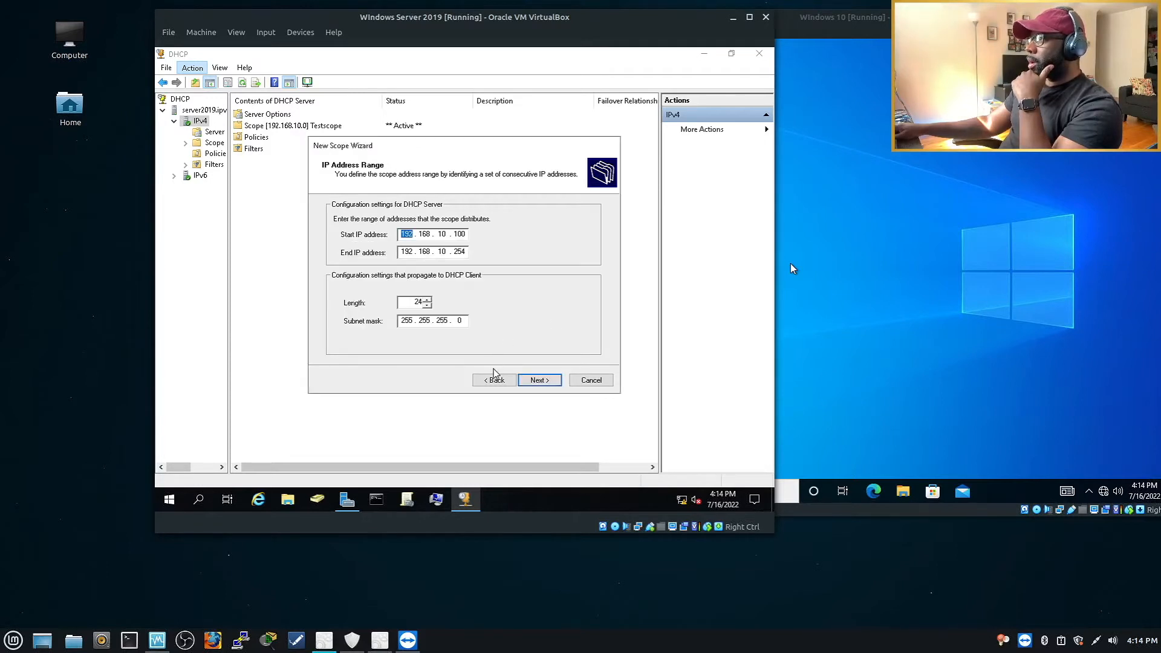
left_click(597, 381)
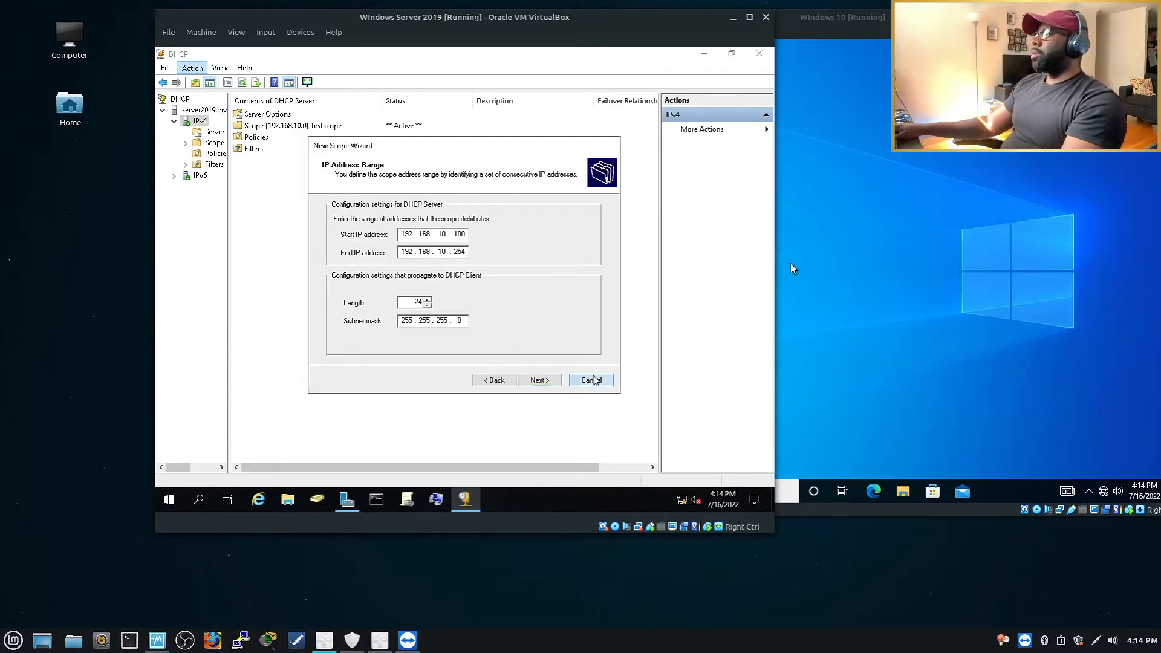
Step: Delete the active Testscope IPv4 scope, accepting both deletion confirmations
right_click(295, 123)
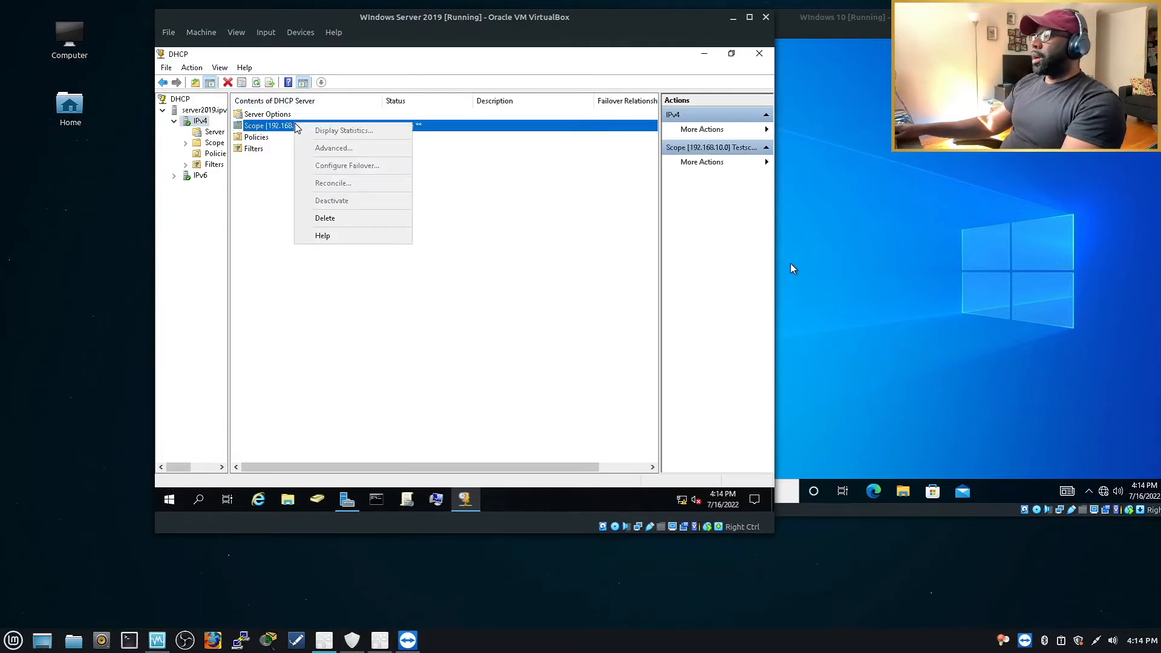
left_click(283, 217)
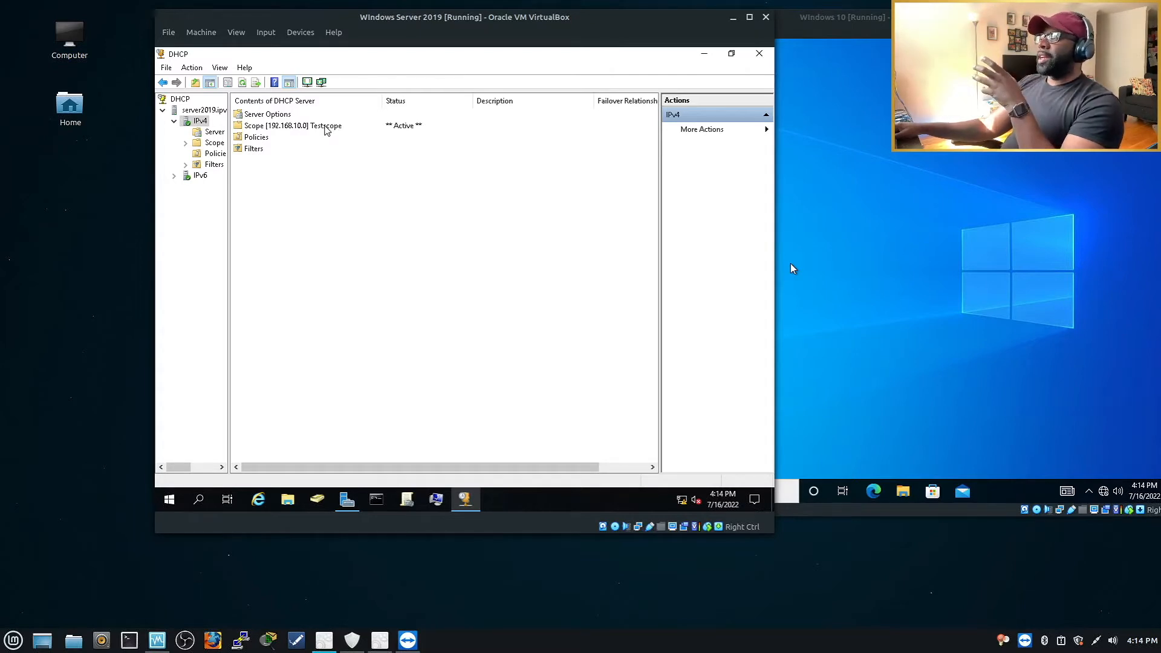
left_click(327, 127)
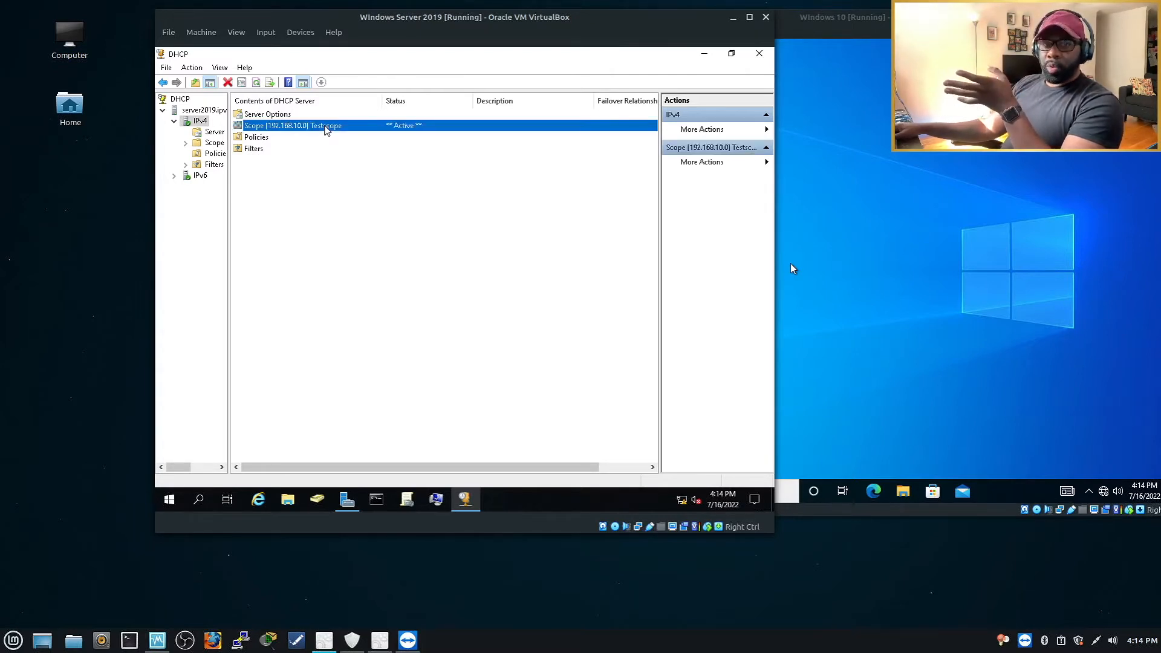
right_click(277, 128)
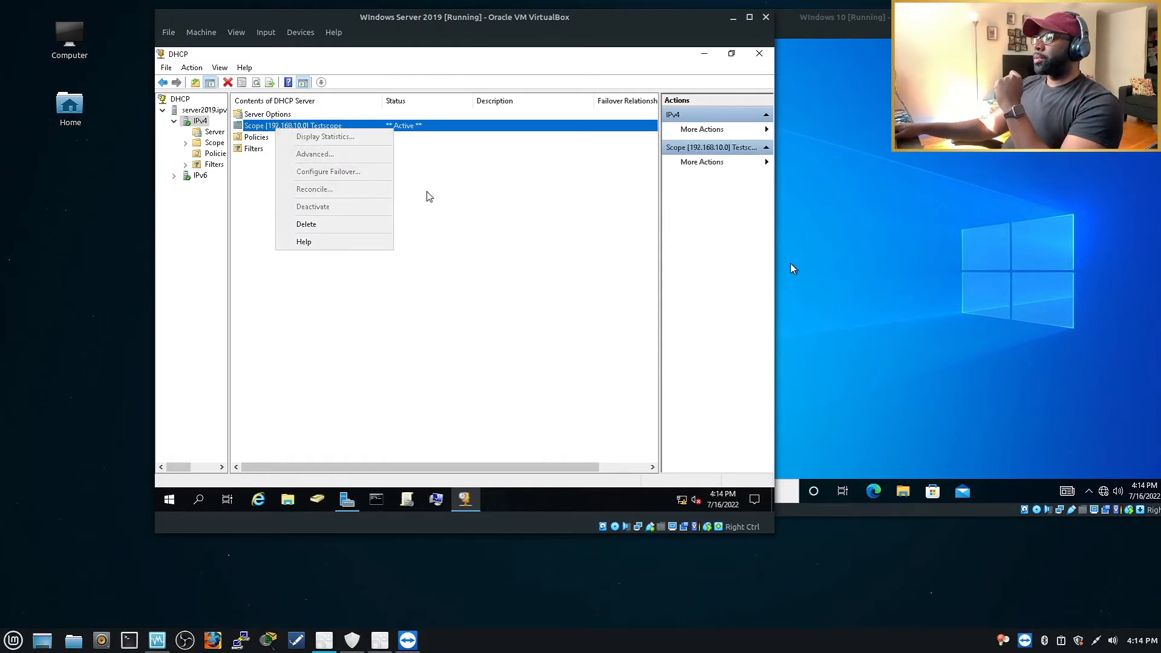
left_click(456, 215)
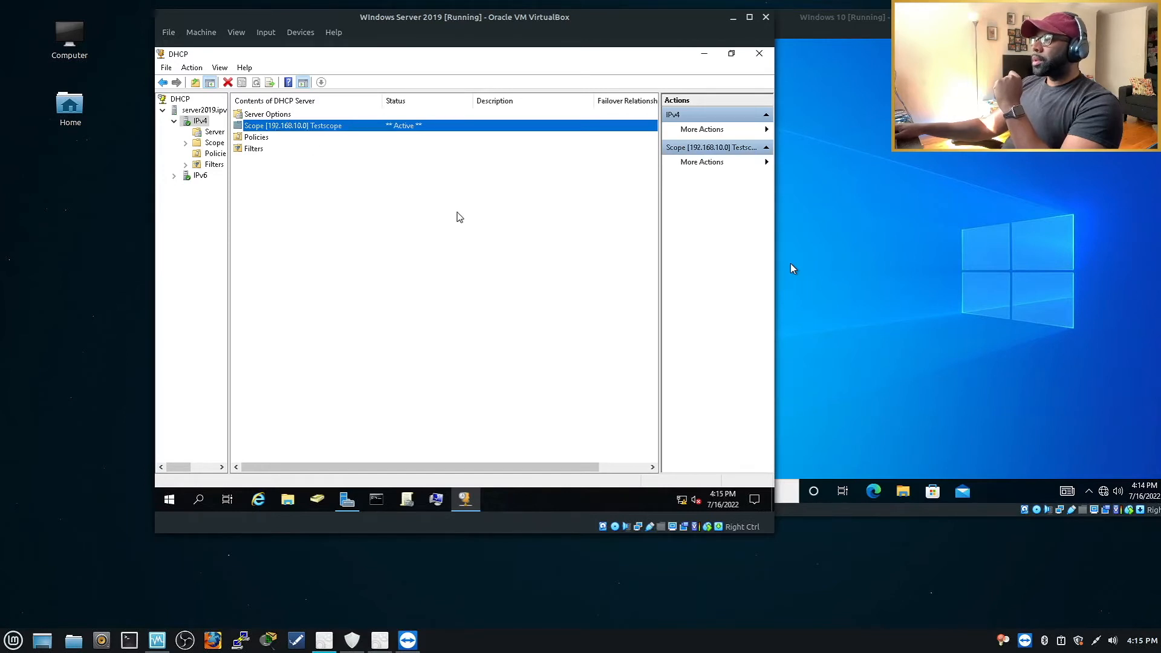
left_click(306, 130)
right_click(307, 130)
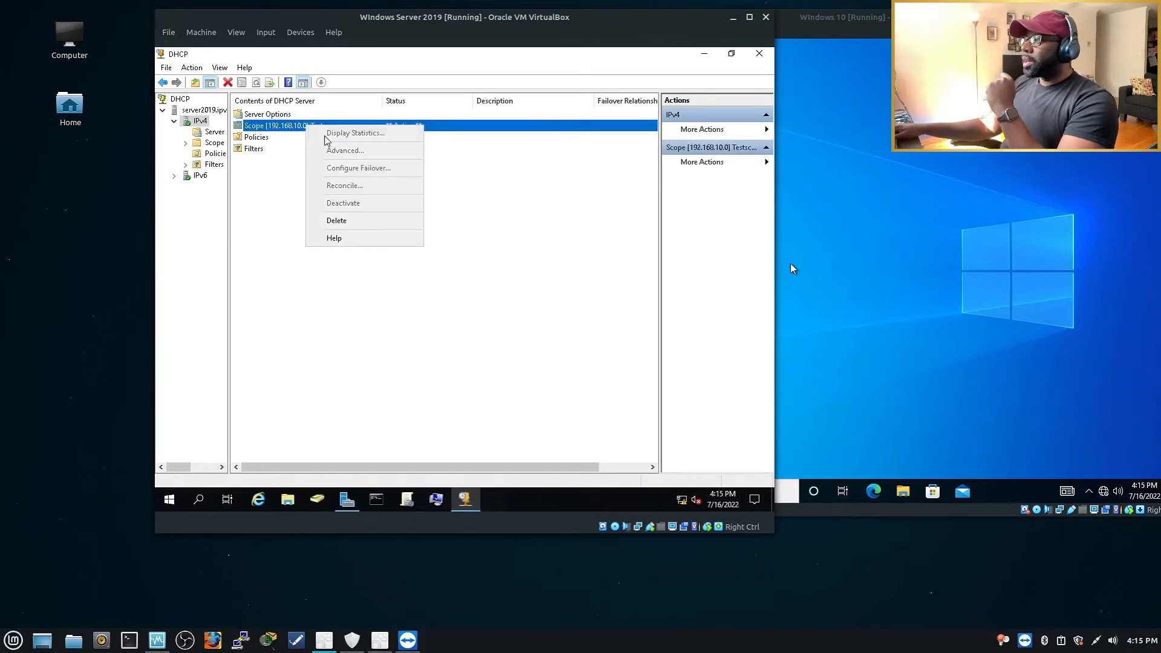
left_click(357, 223)
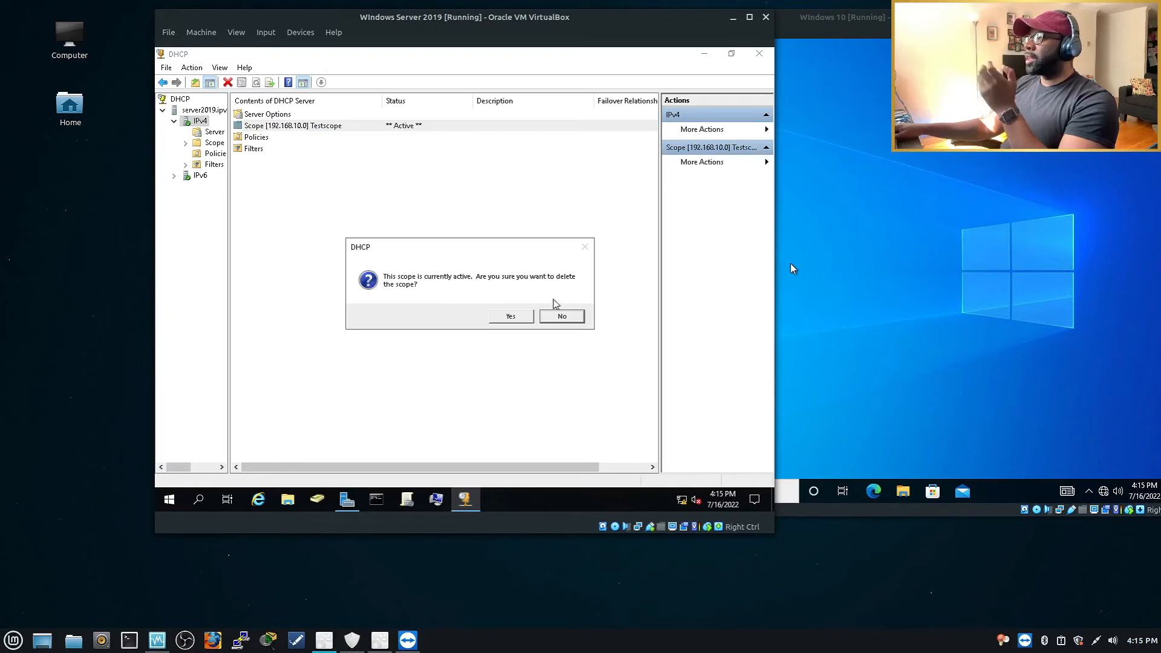
left_click(524, 317)
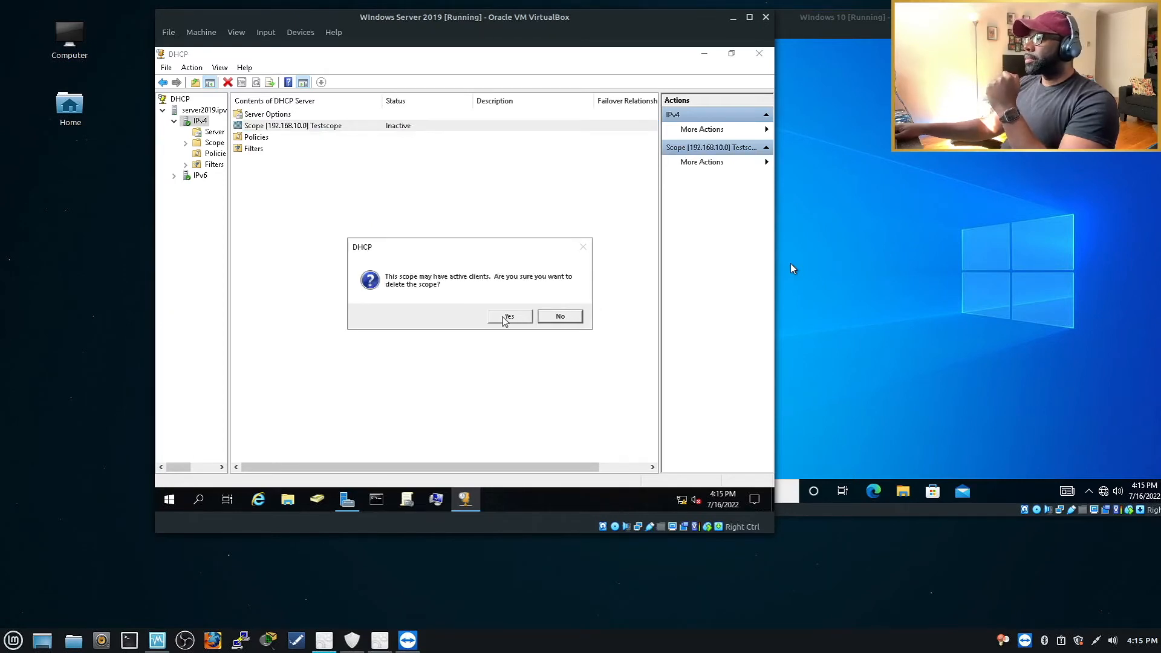
left_click(508, 317)
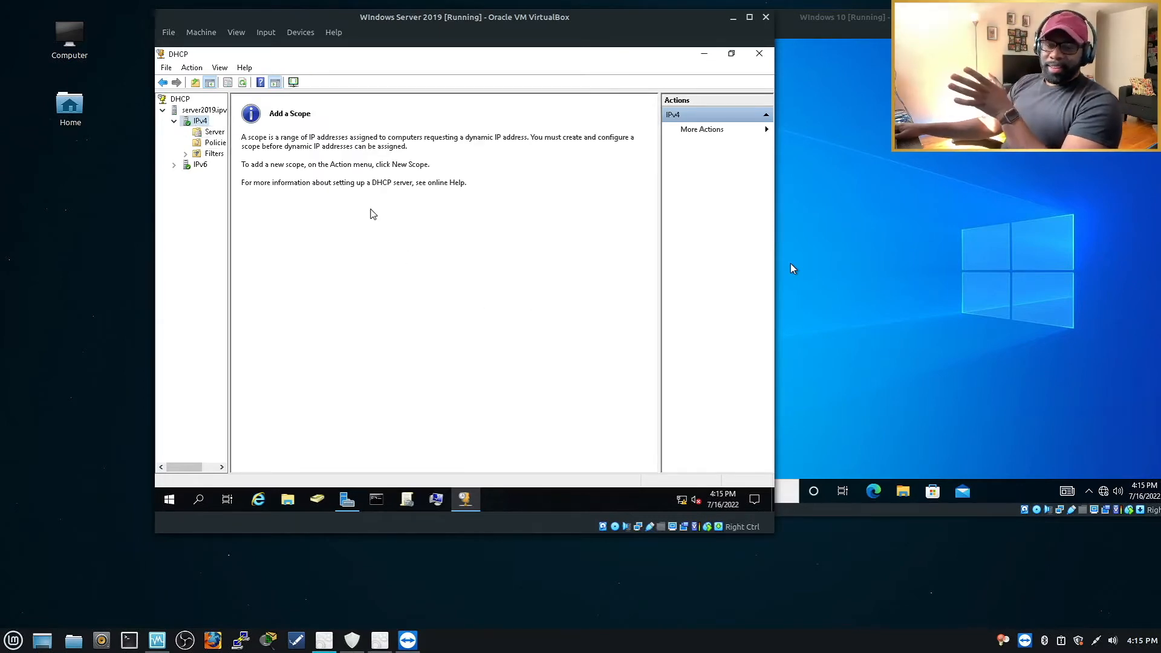
Step: Start a new IPv4 scope and give it the name AD DHCP SERVER and the description AD
right_click(201, 122)
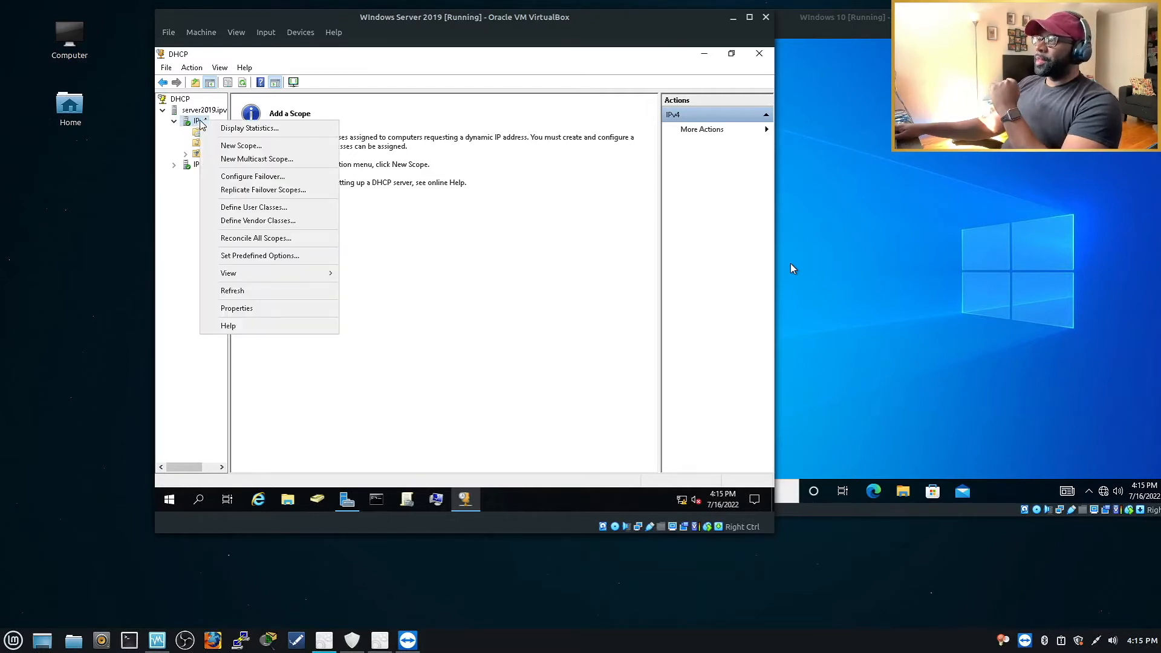
left_click(244, 147)
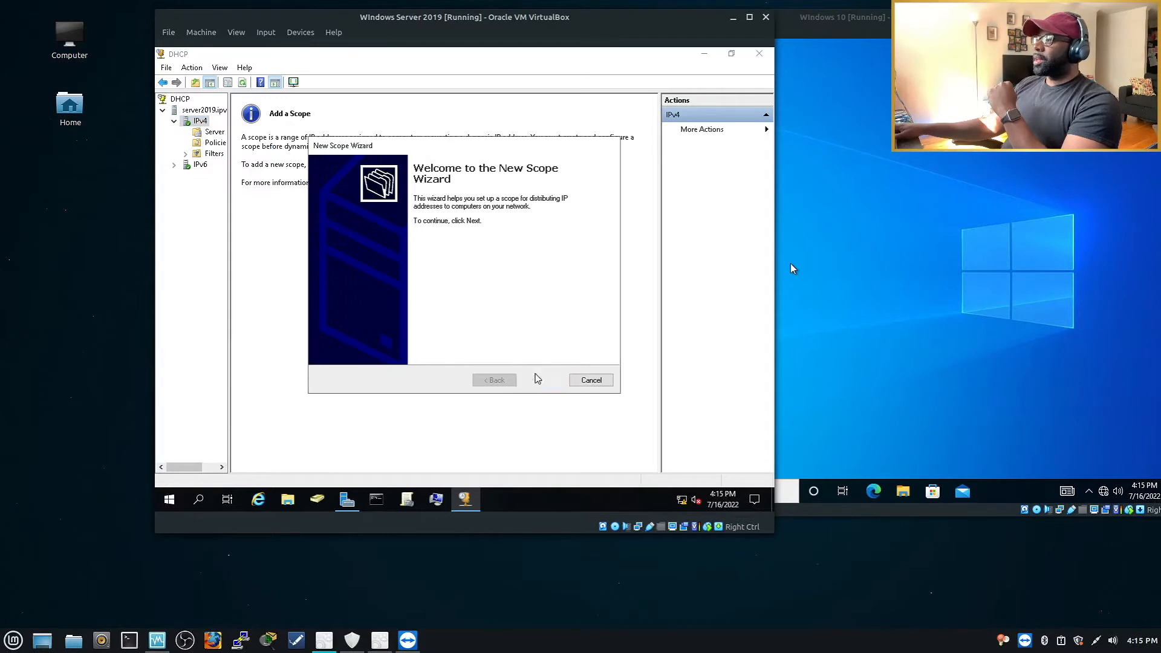
left_click(538, 379)
type("a")
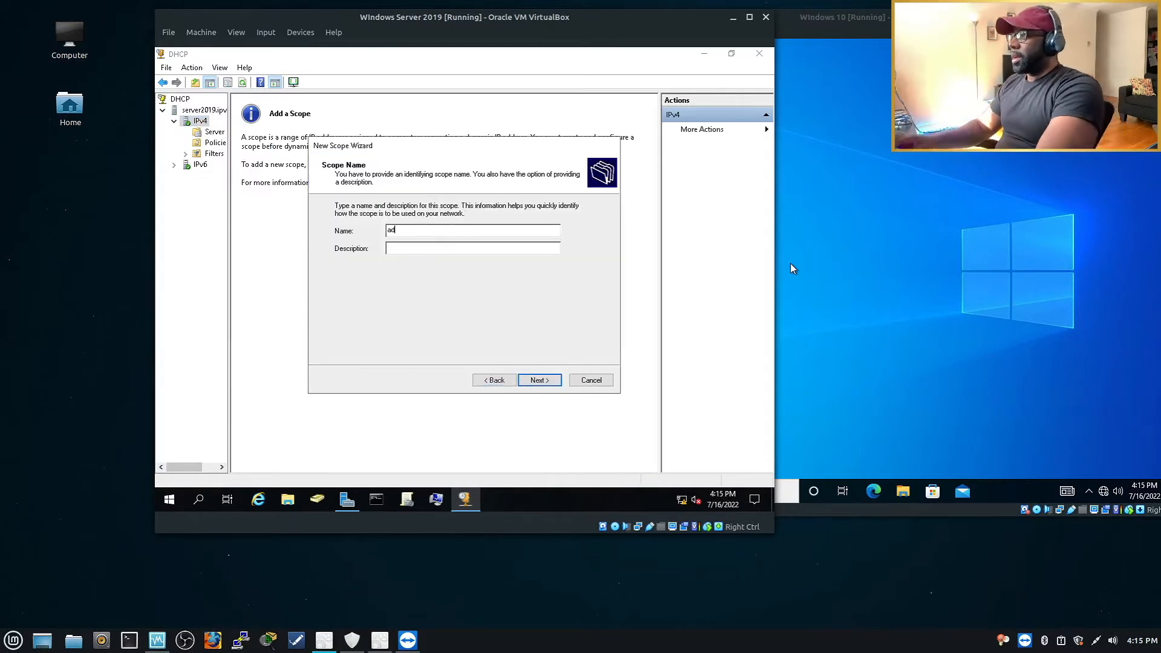
type("D DHCO")
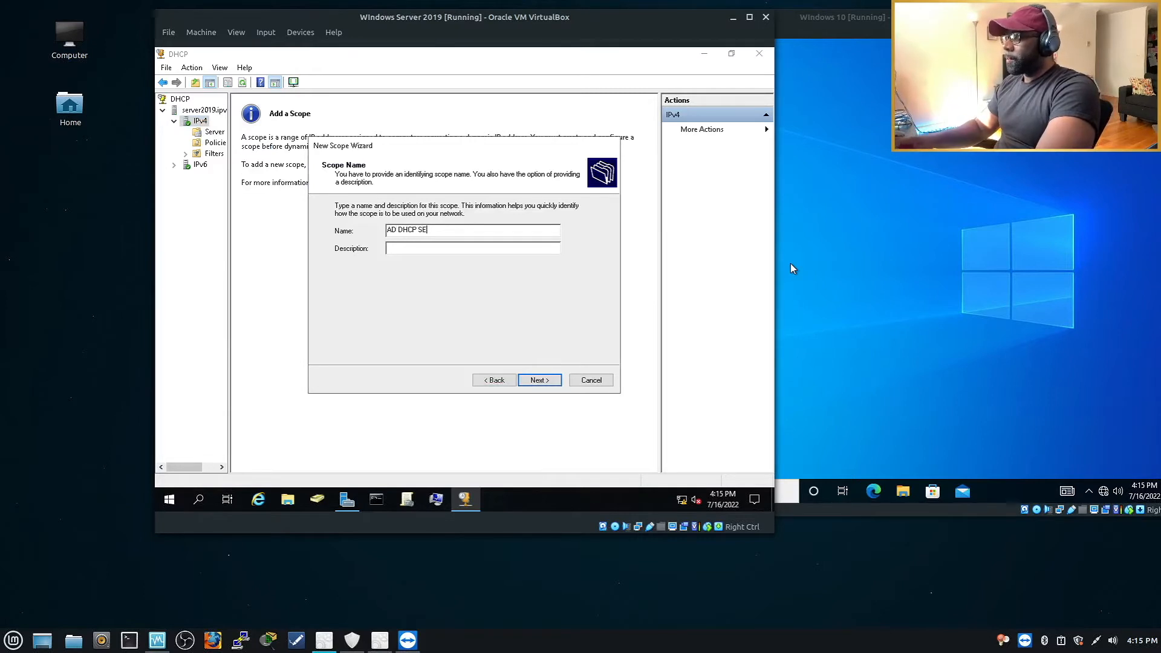
left_click(512, 253)
type("AD")
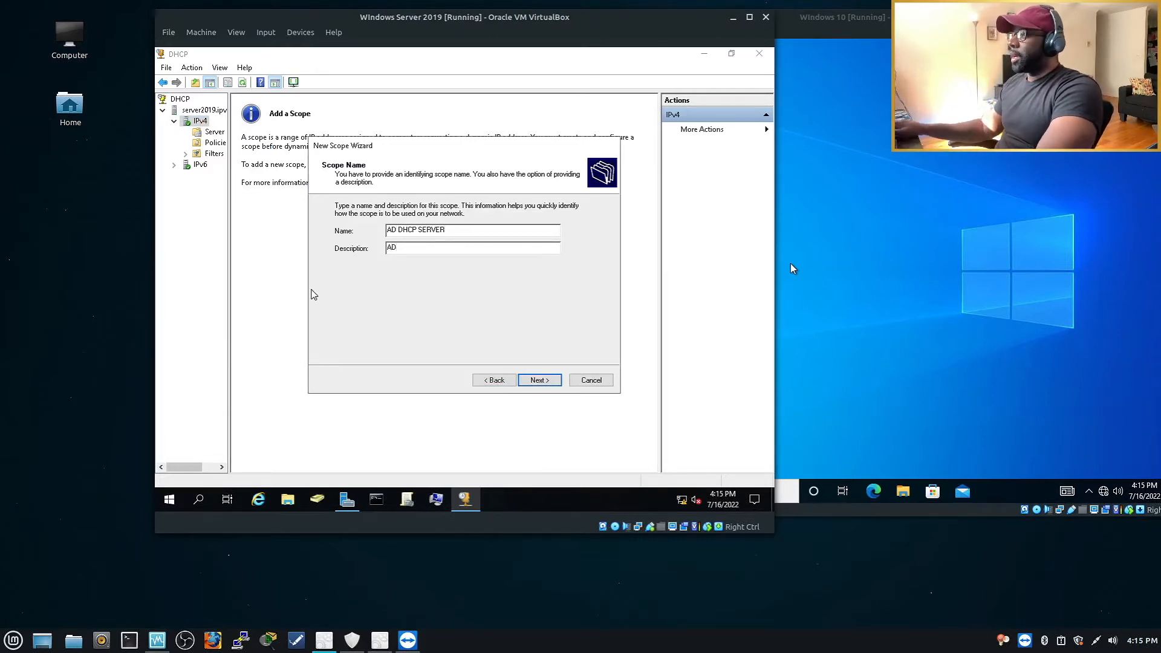
left_click(549, 382)
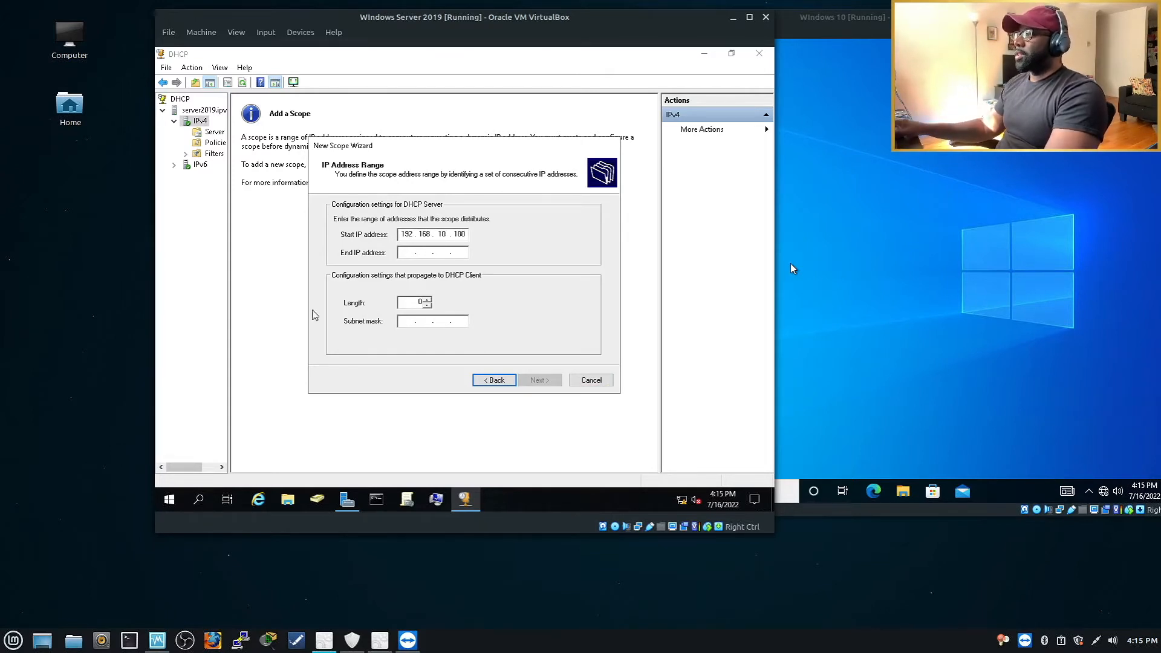
Step: Set the scope's address range from 192.168.10.100 to 192.168.10.254 with subnet mask 255.255.255.0
left_click(405, 252)
type("192 . 168 . 10 .")
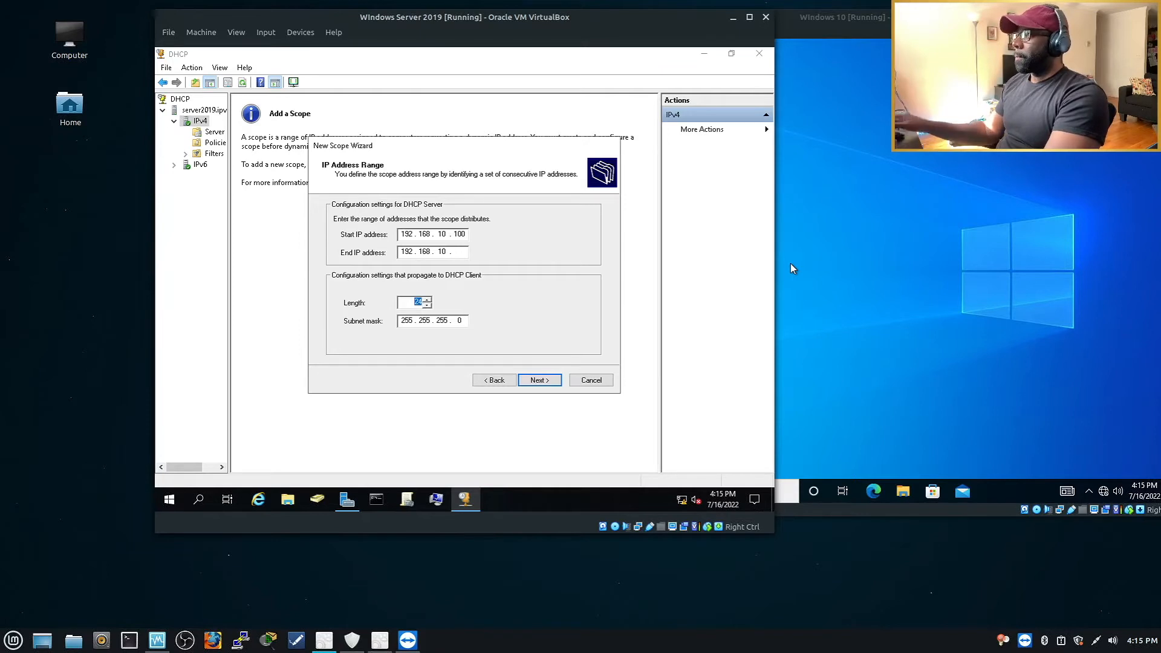
left_click(463, 253)
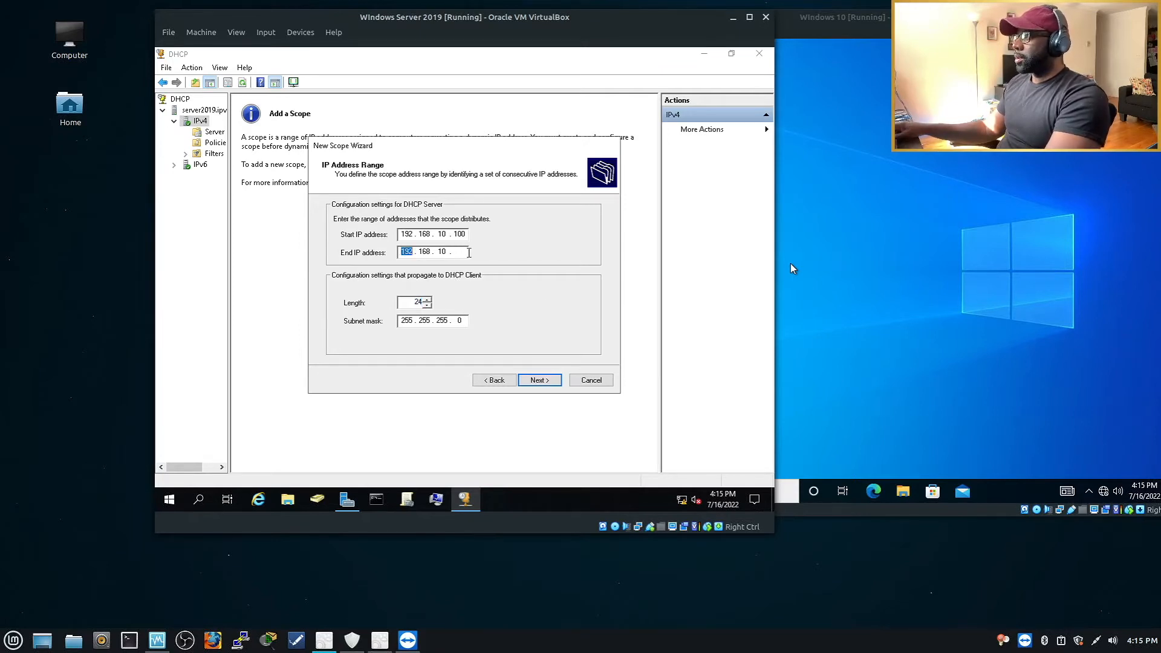
left_click(462, 252)
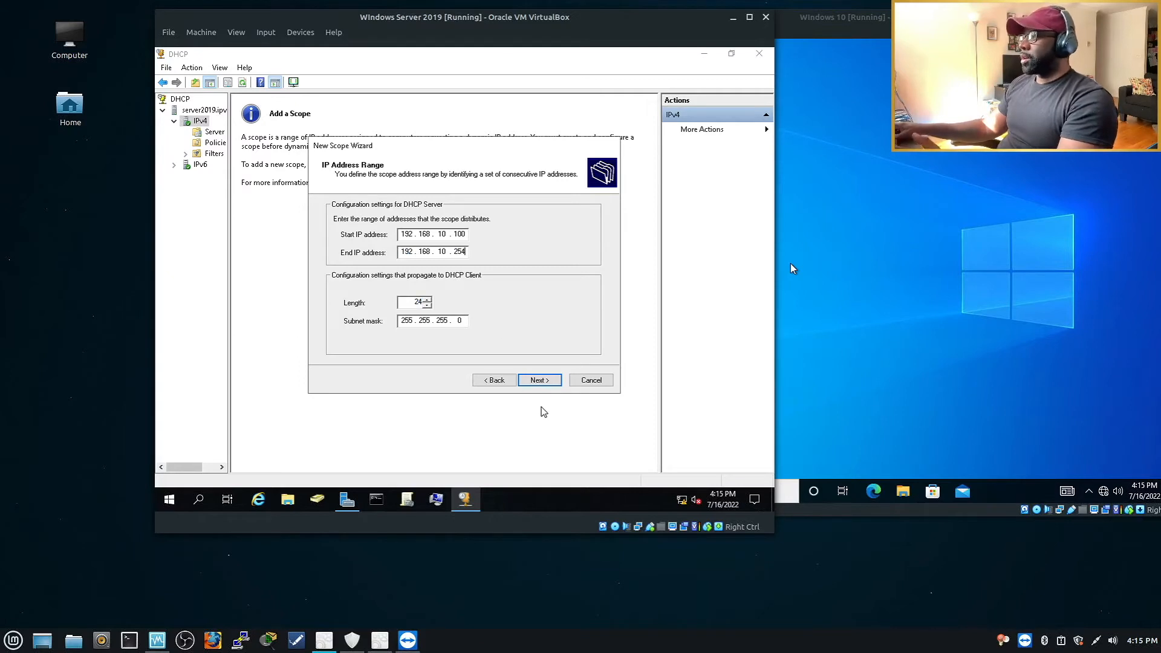
left_click(542, 381)
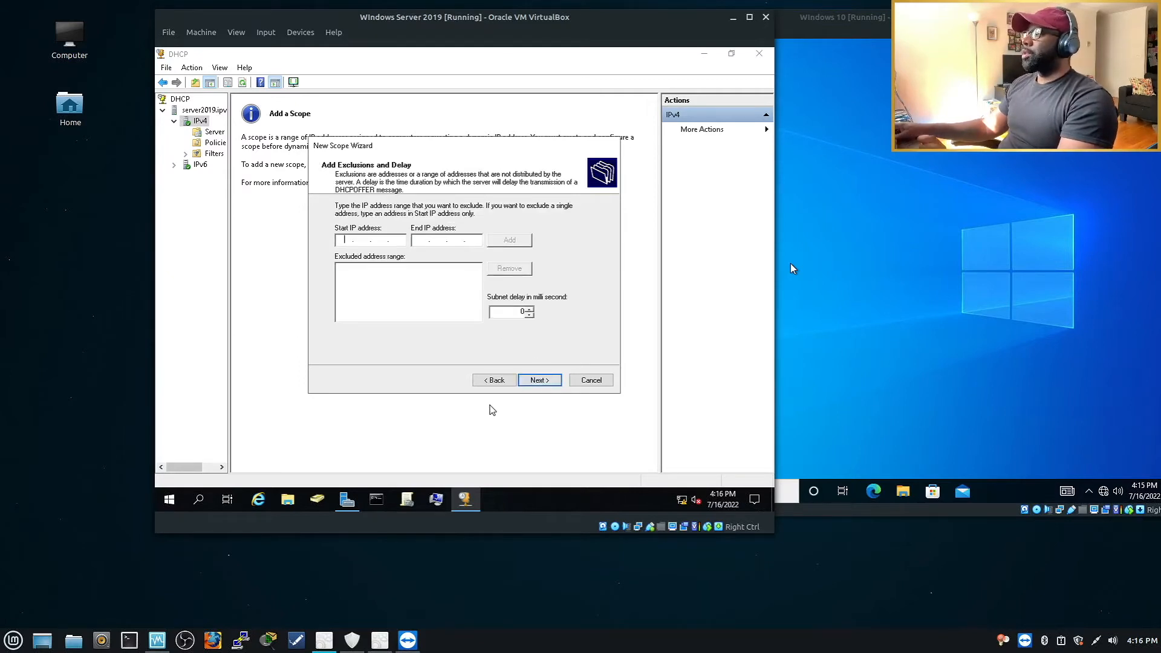
left_click(495, 380)
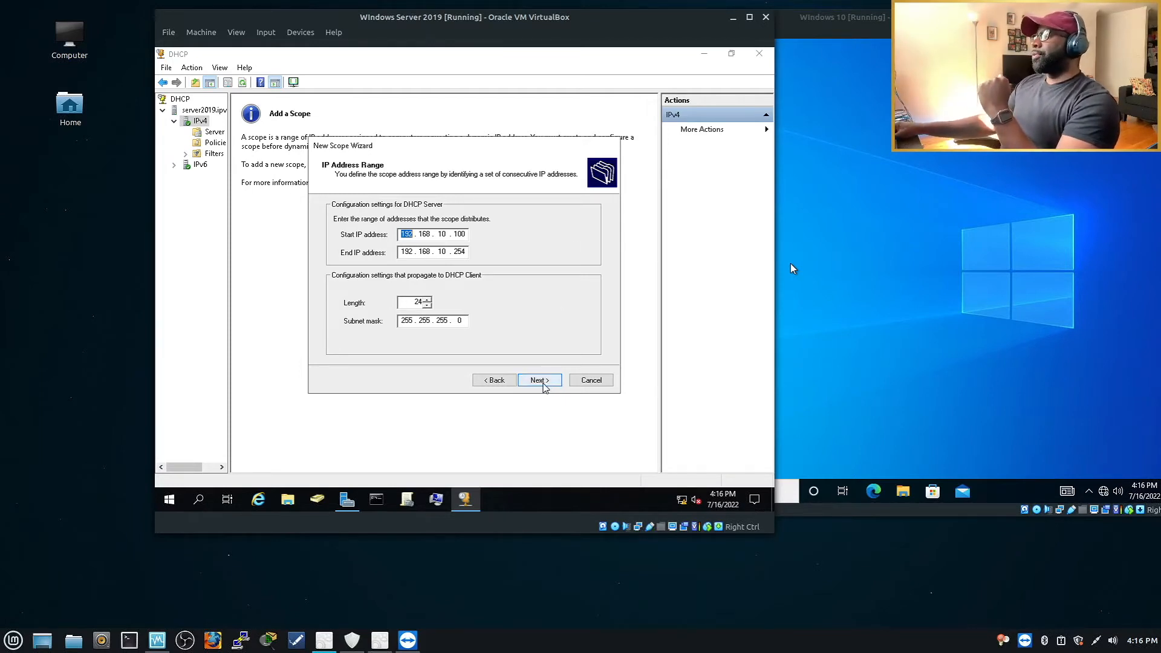
left_click(544, 385)
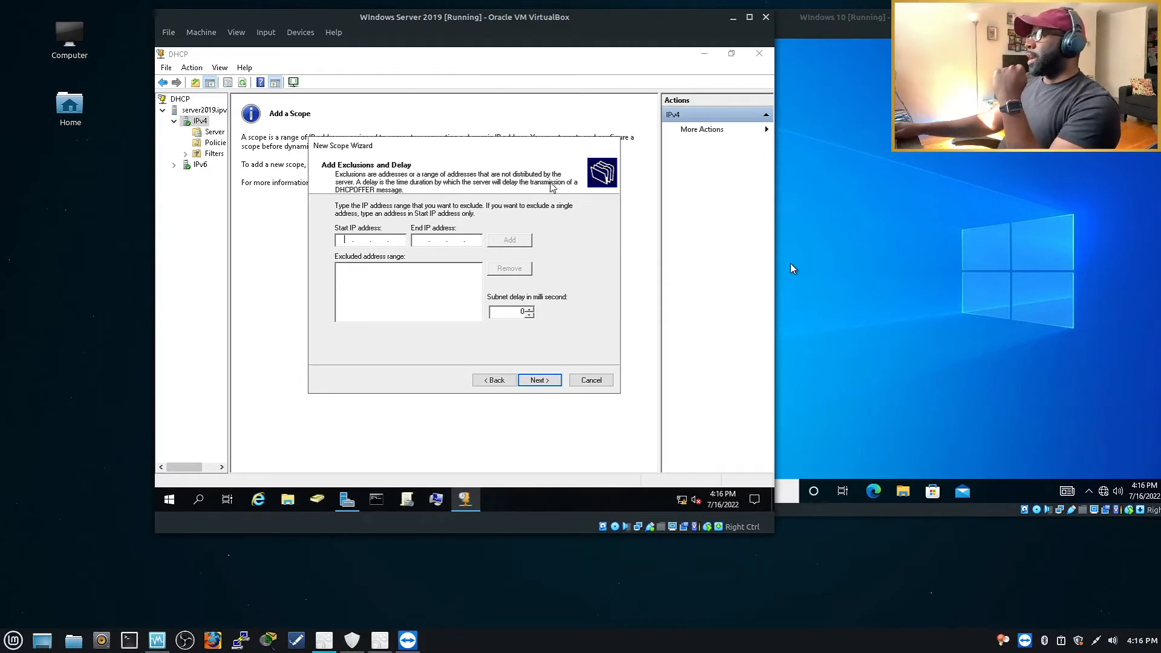
Step: Add no exclusions, keep the default lease duration, and choose to configure the scope's DHCP options now
left_click(539, 385)
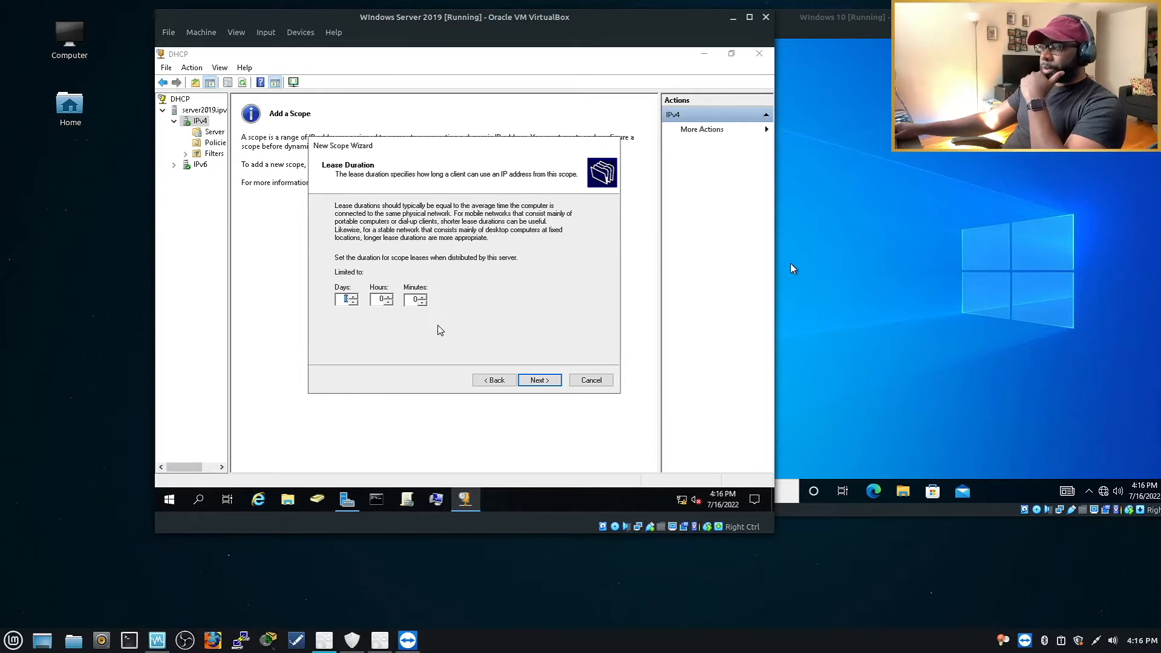
left_click(538, 379)
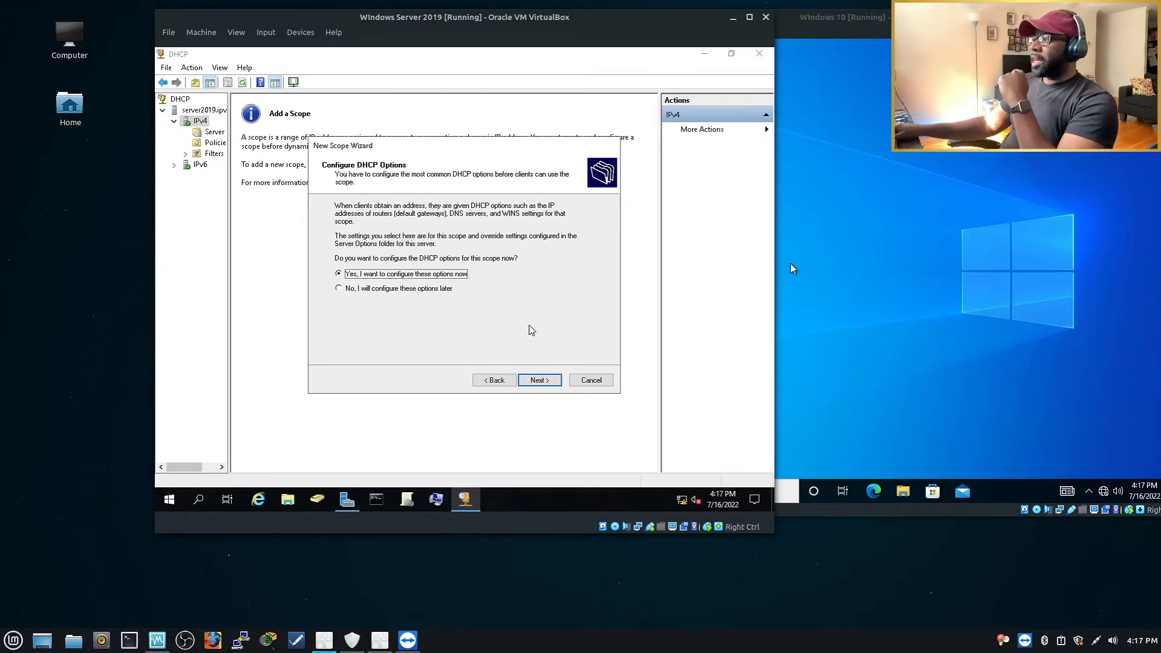
left_click(533, 383)
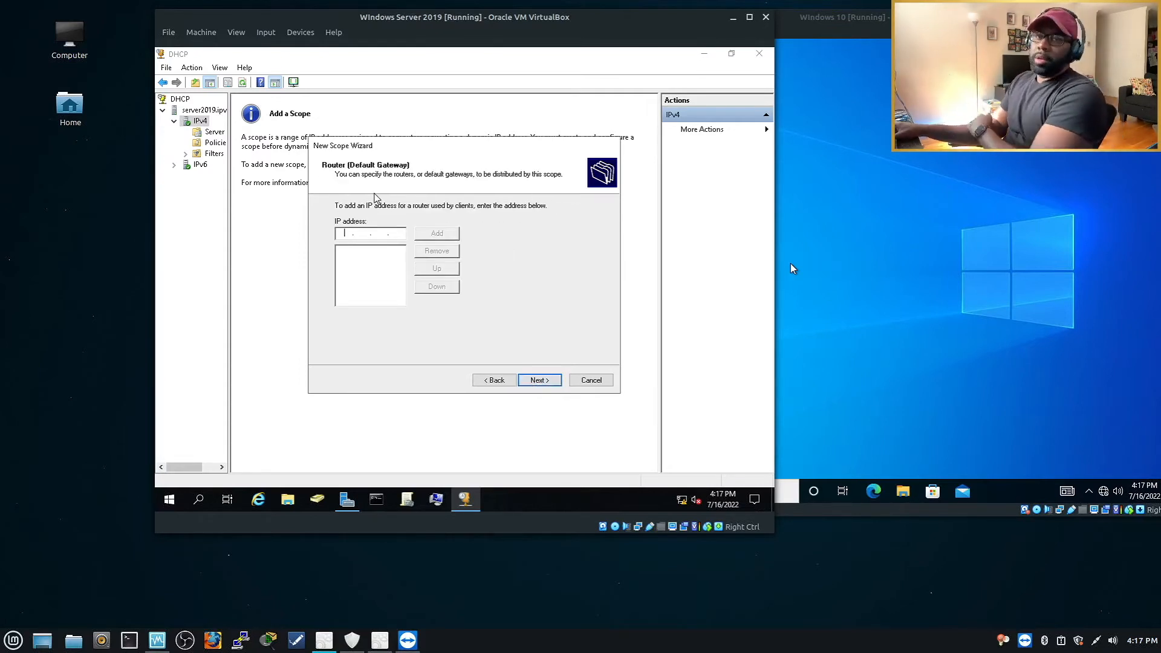
Step: Enter 192.168.10.10 as the router (default gateway) IP address and continue to the domain and DNS settings
type("192 . 168 . 101 . 0")
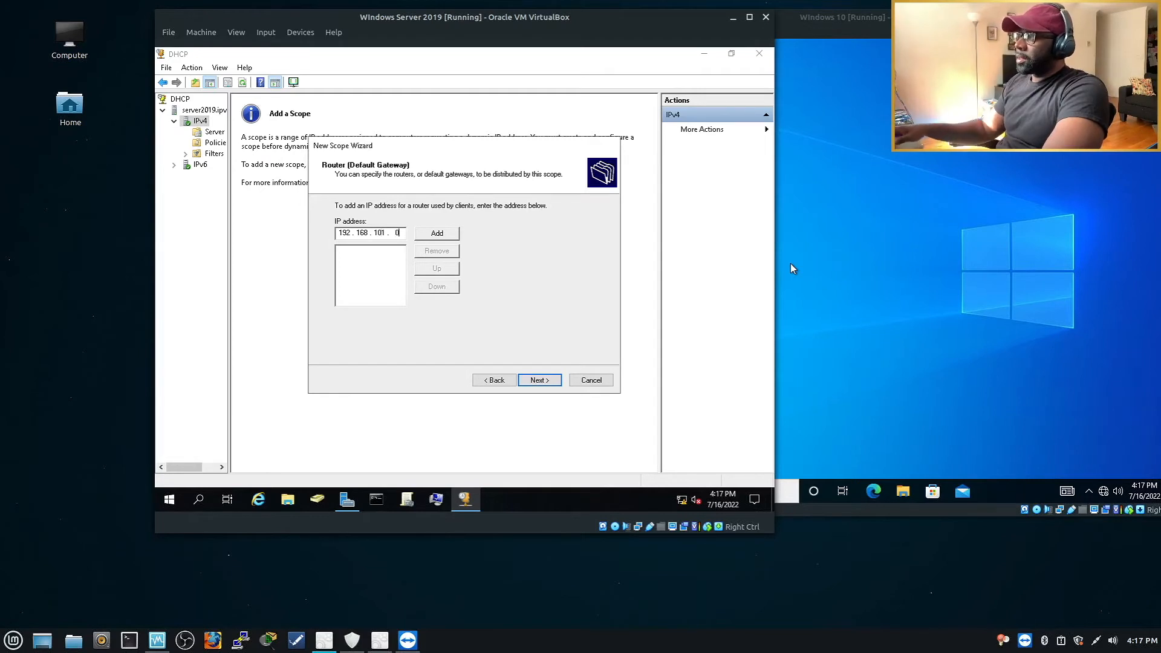
key("Tab")
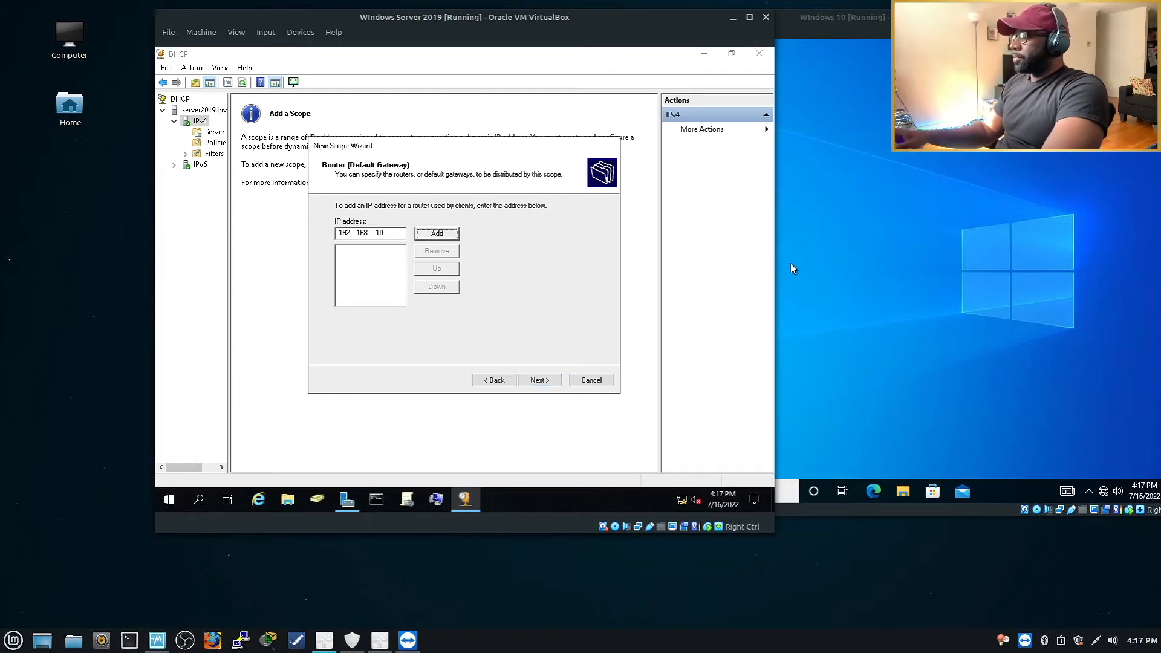
left_click(399, 233)
type("10")
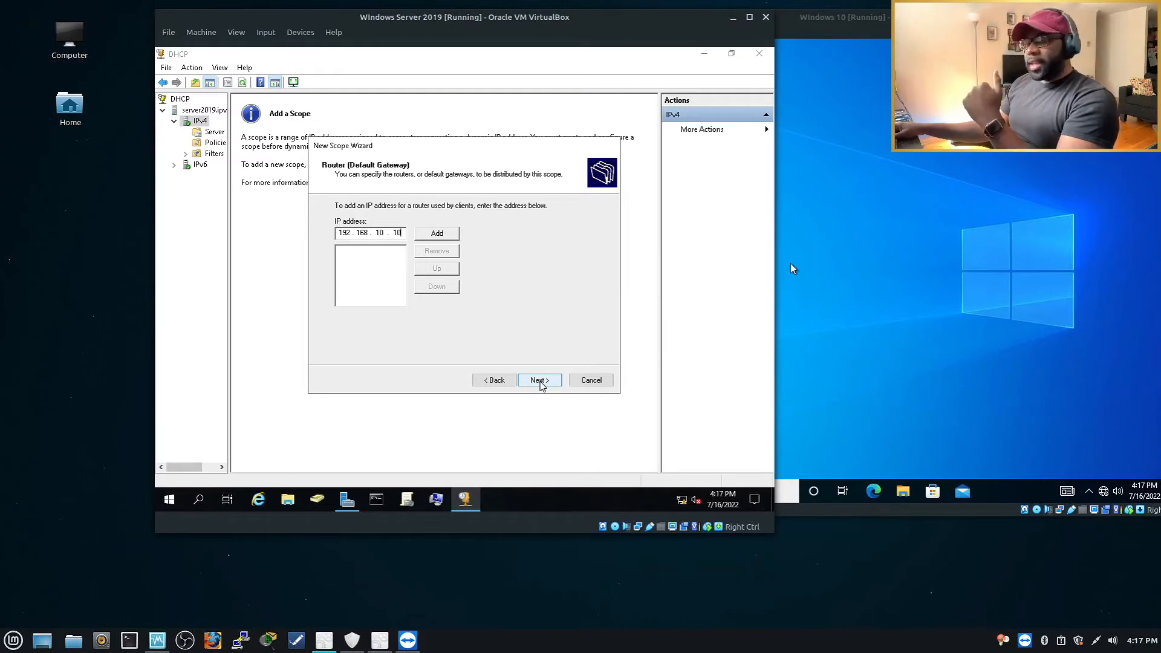
left_click(532, 381)
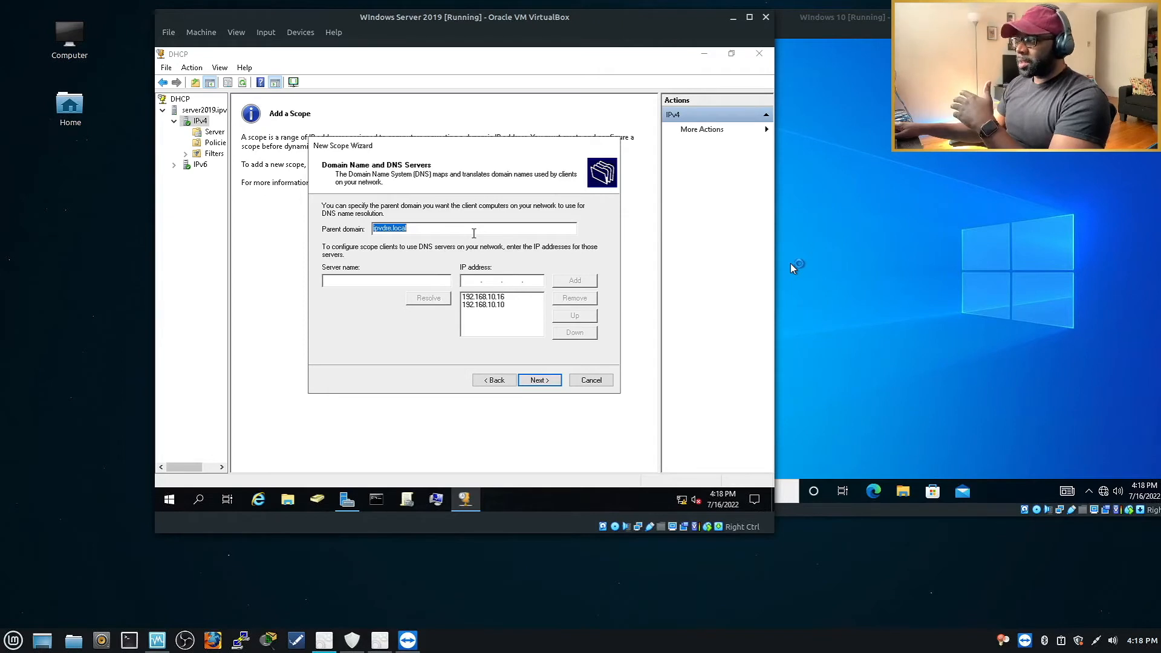
Step: Keep ipvdre.local as parent domain with the listed DNS servers, and specify no WINS servers
left_click(399, 286)
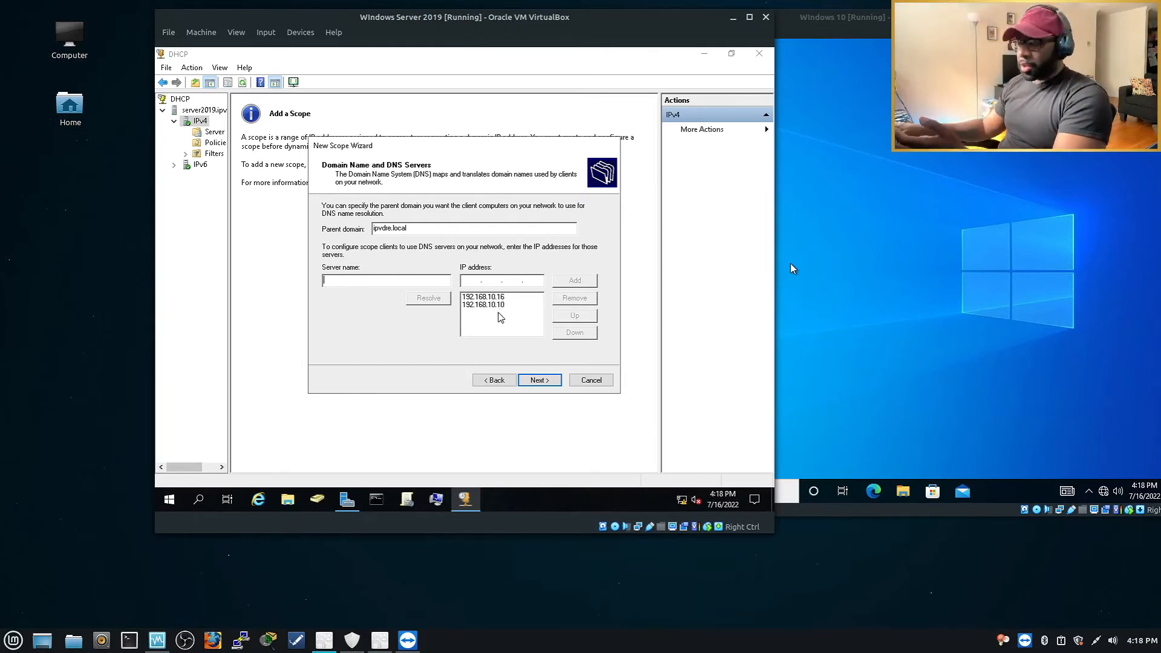
left_click(538, 380)
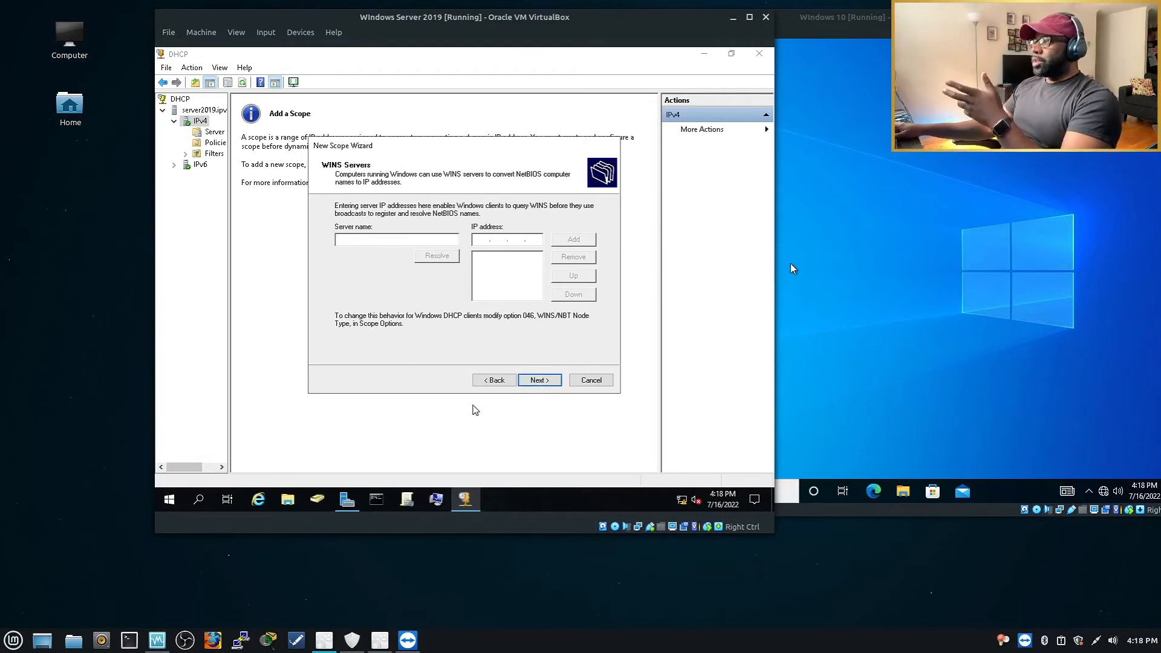
left_click(549, 384)
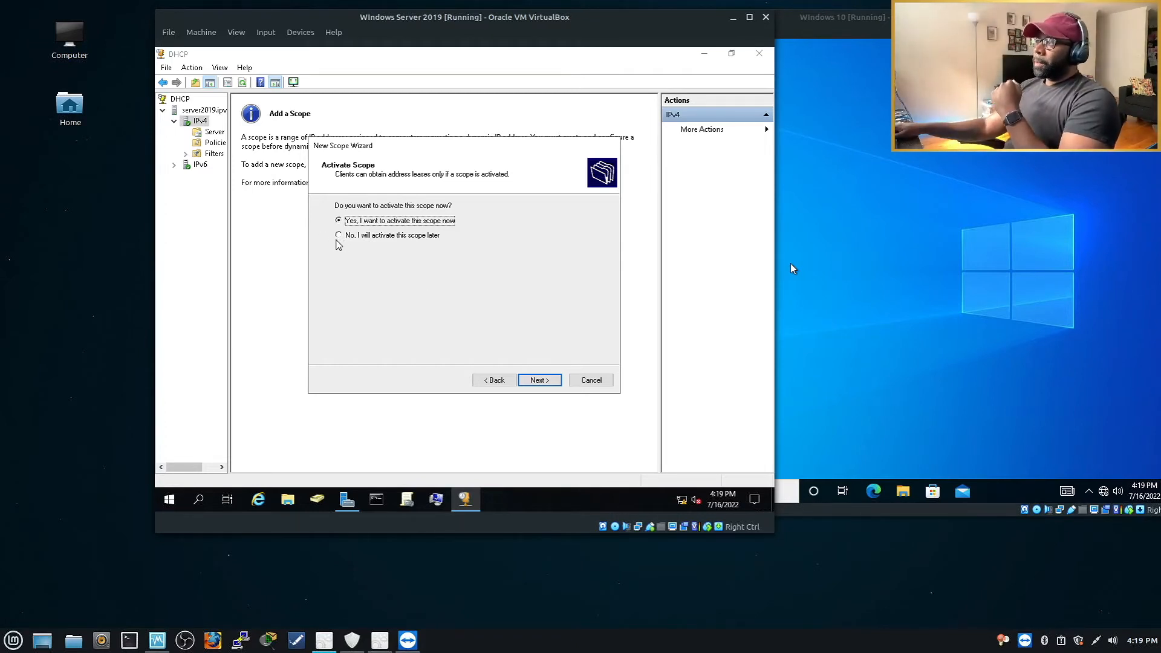
Step: Choose not to activate the scope now and finish the New Scope Wizard
left_click(339, 236)
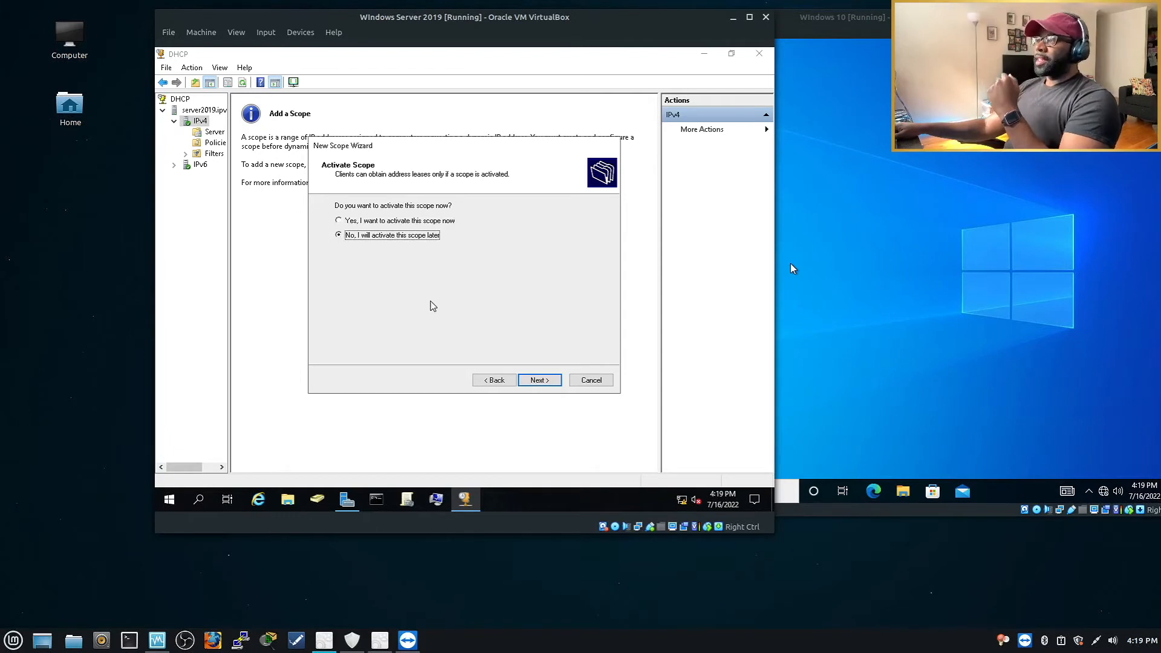
left_click(540, 382)
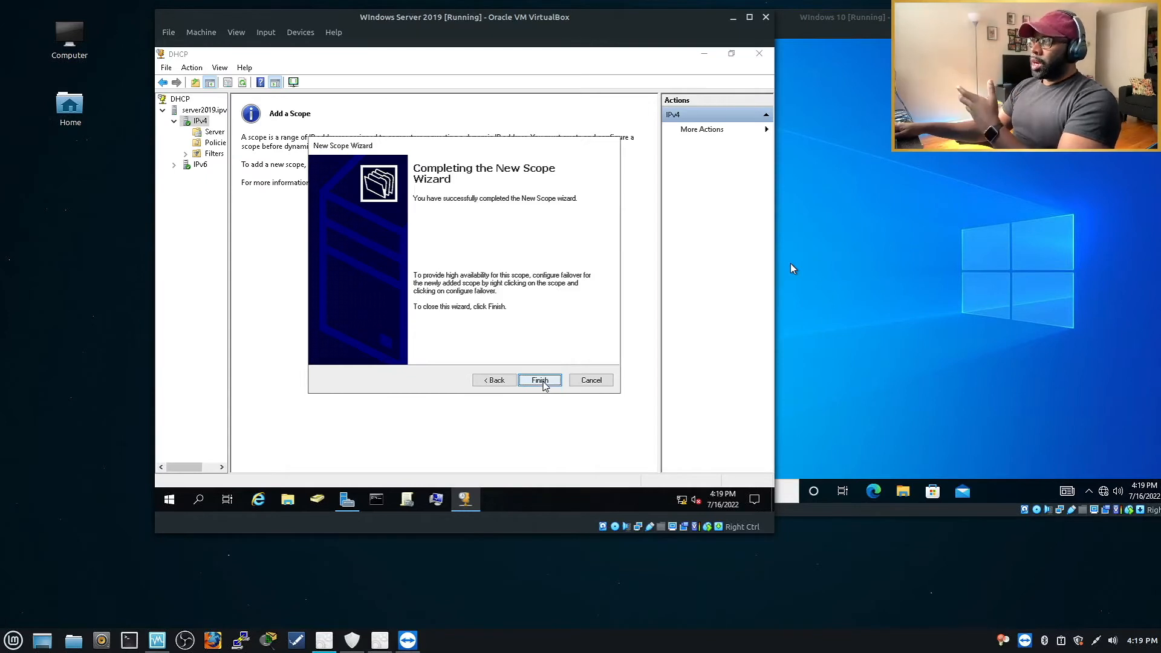
left_click(540, 381)
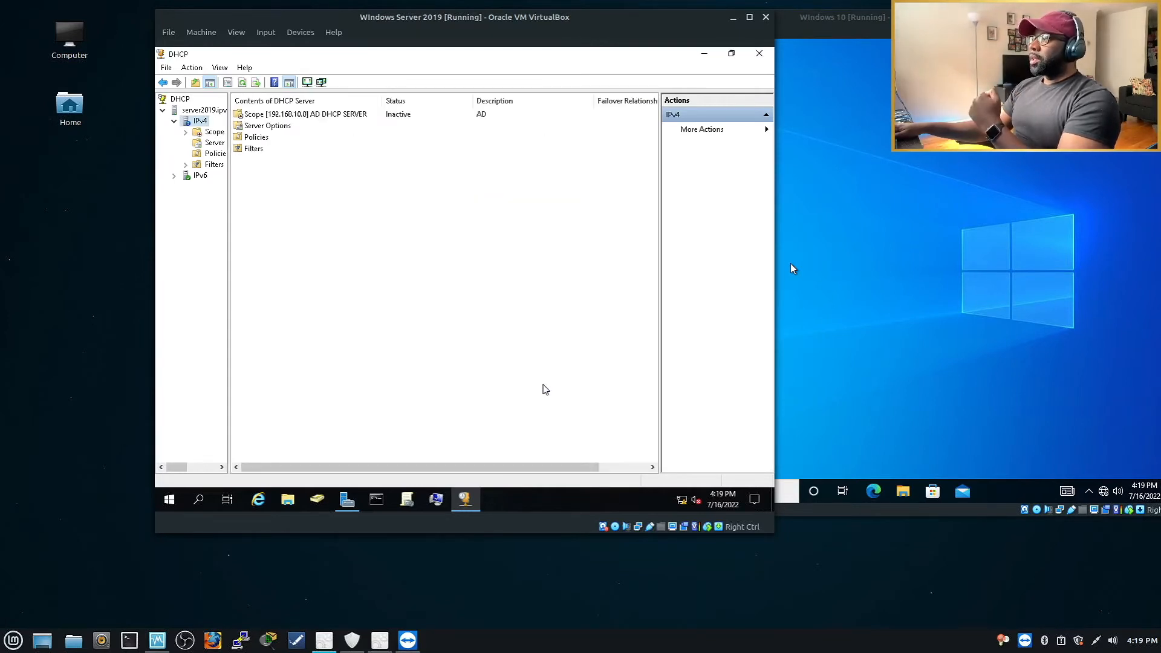
right_click(321, 116)
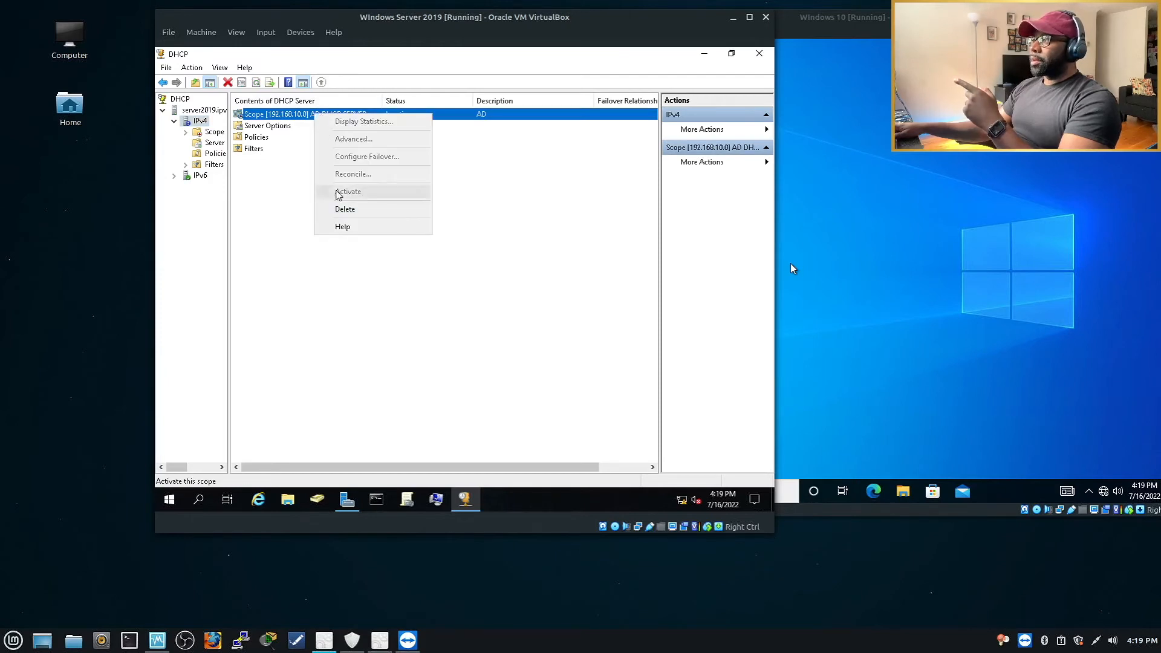
left_click(280, 179)
double_click(217, 133)
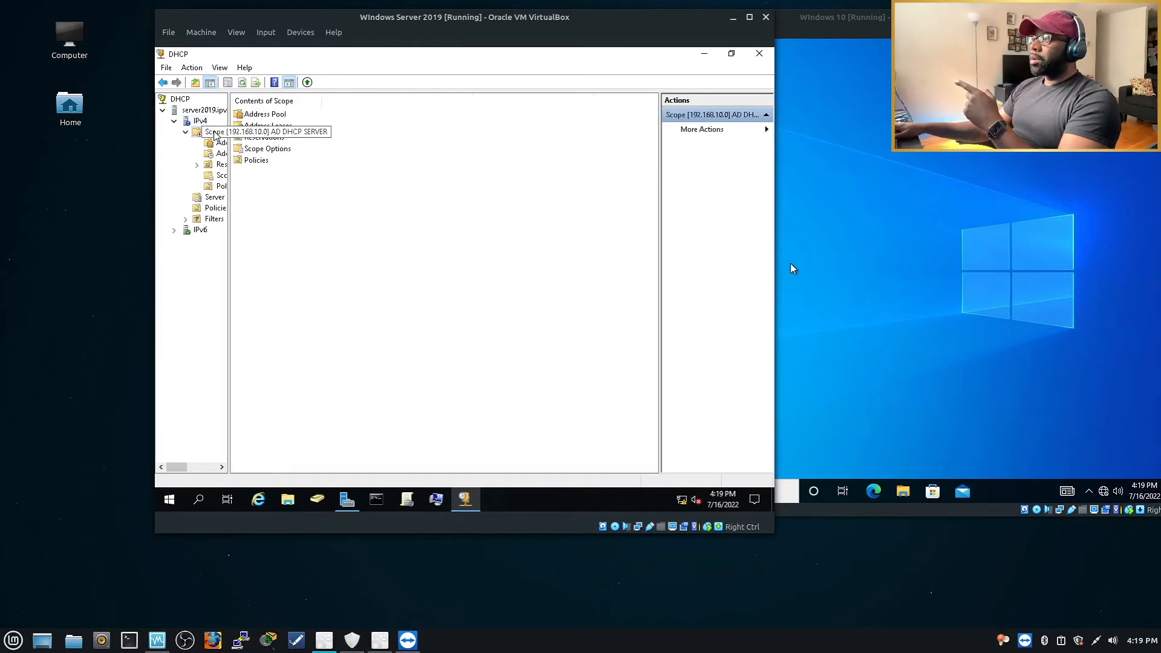
right_click(213, 134)
left_click(520, 232)
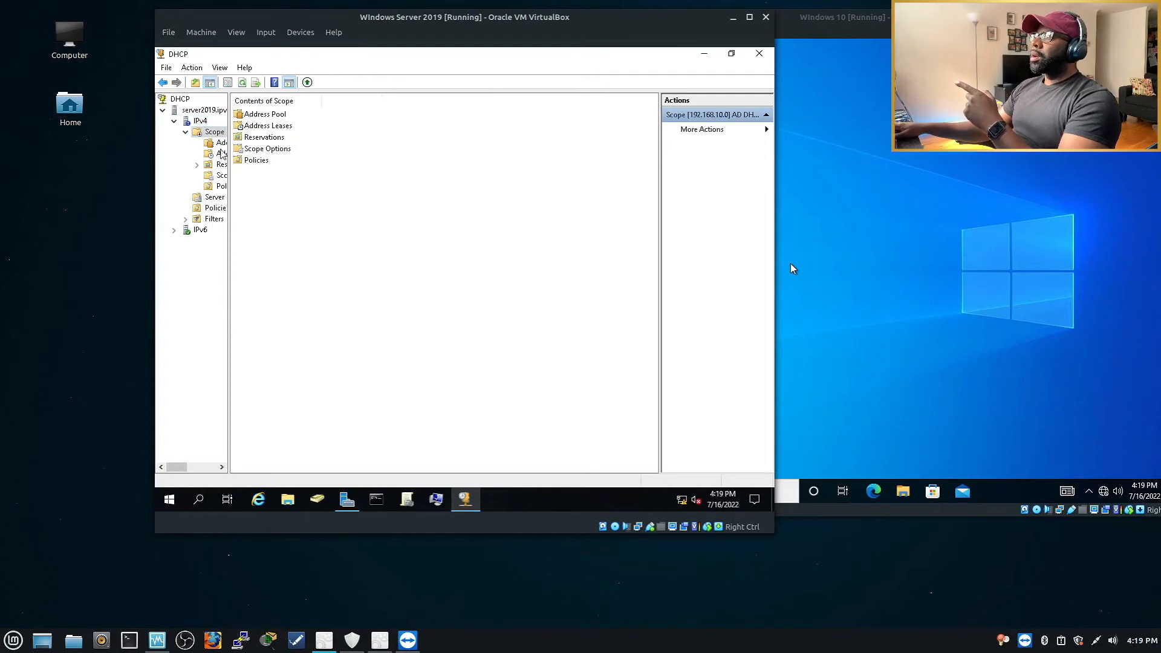
left_click(183, 132)
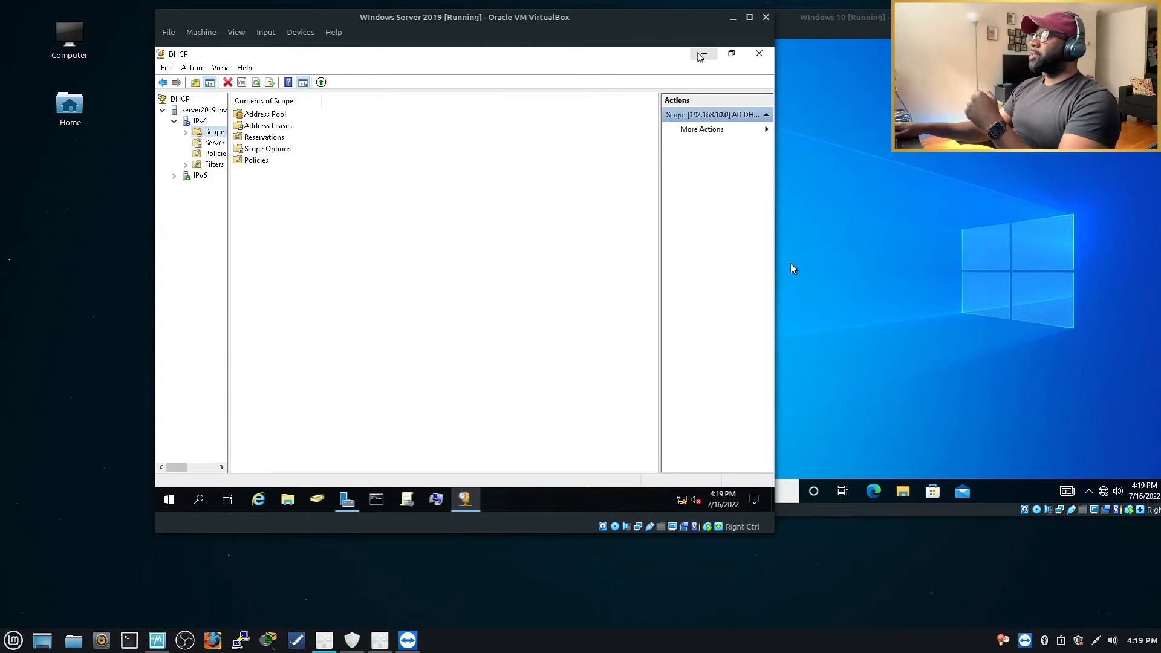
Step: Minimize the Windows Server 2019 VM window and move the Windows 10 VM window toward the middle of the desktop
left_click(733, 17)
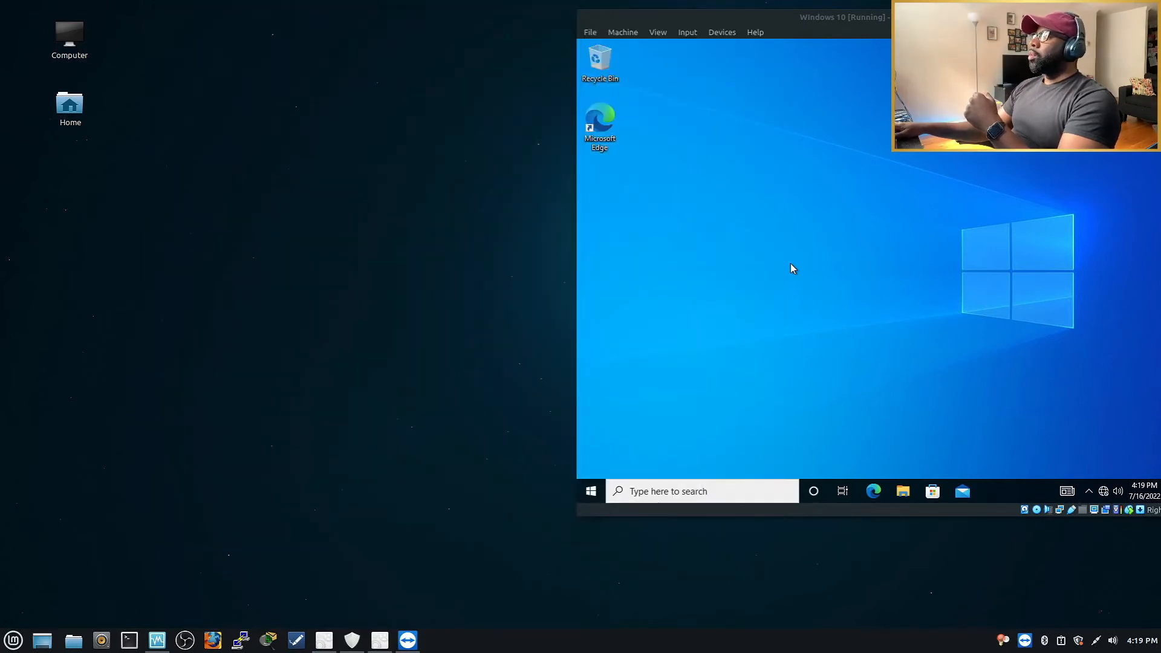
left_click_drag(793, 268, 557, 305)
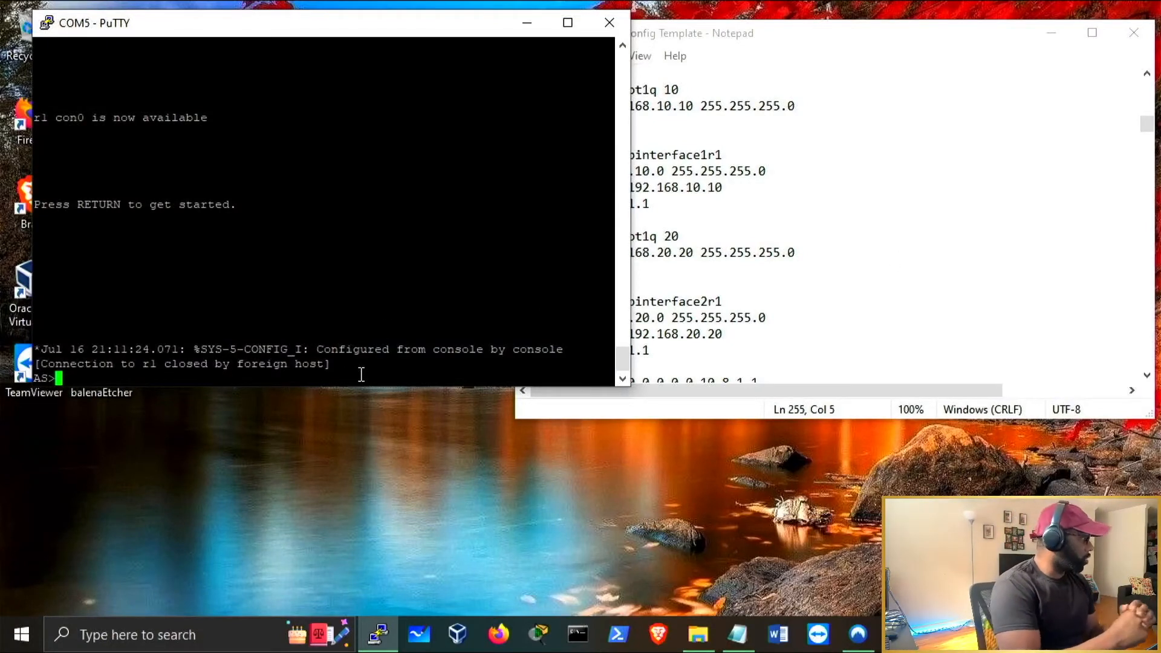
Step: In the COM5 PuTTY session, connect from the access server AS to router r1 and bring up its prompt
type("1")
key("Return")
type("r1")
key("Return")
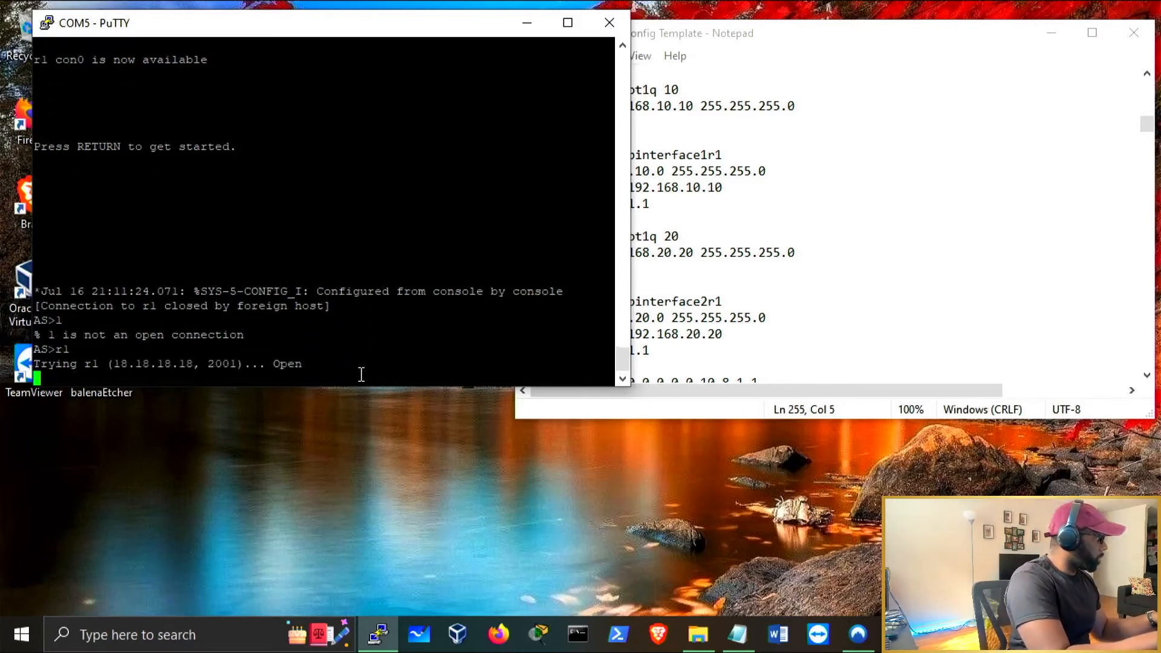
key("Return")
key("Return")
key("Return")
key("Return")
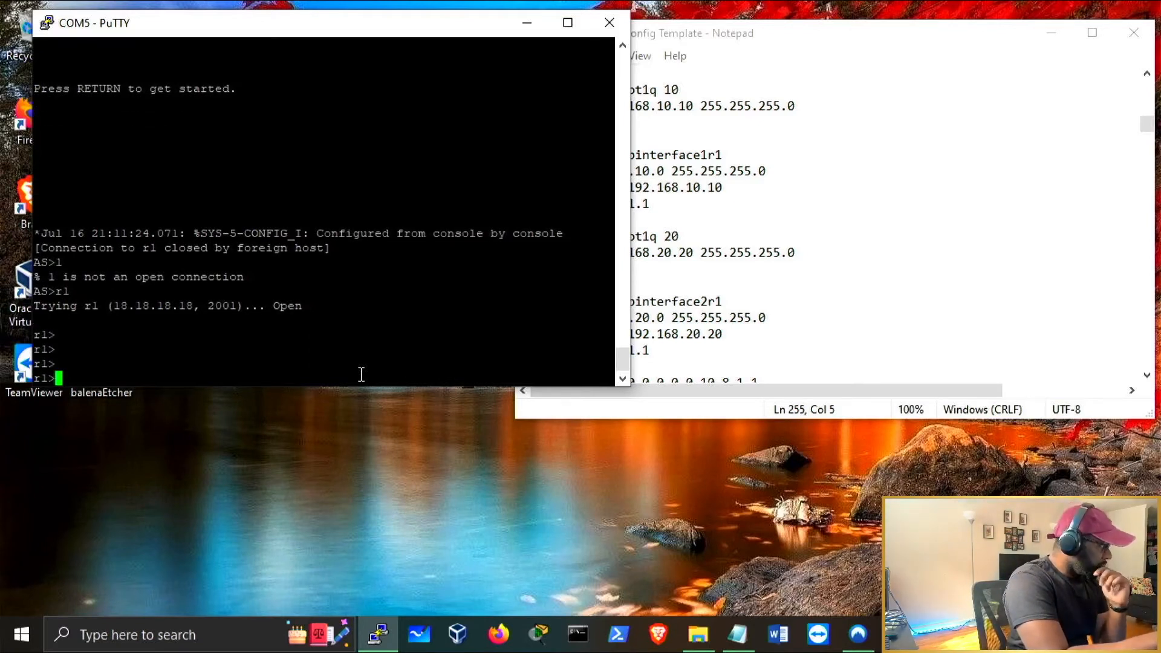
Step: Enter privileged mode on r1 and start global configuration from the terminal
type("en")
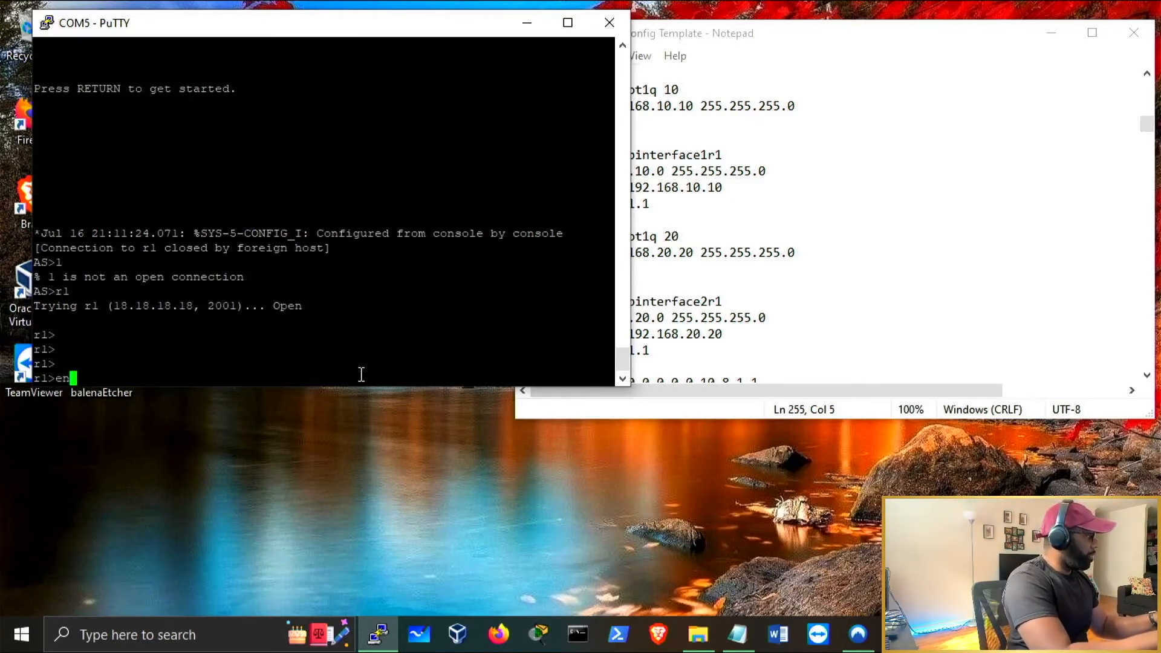
key("Return")
type("co")
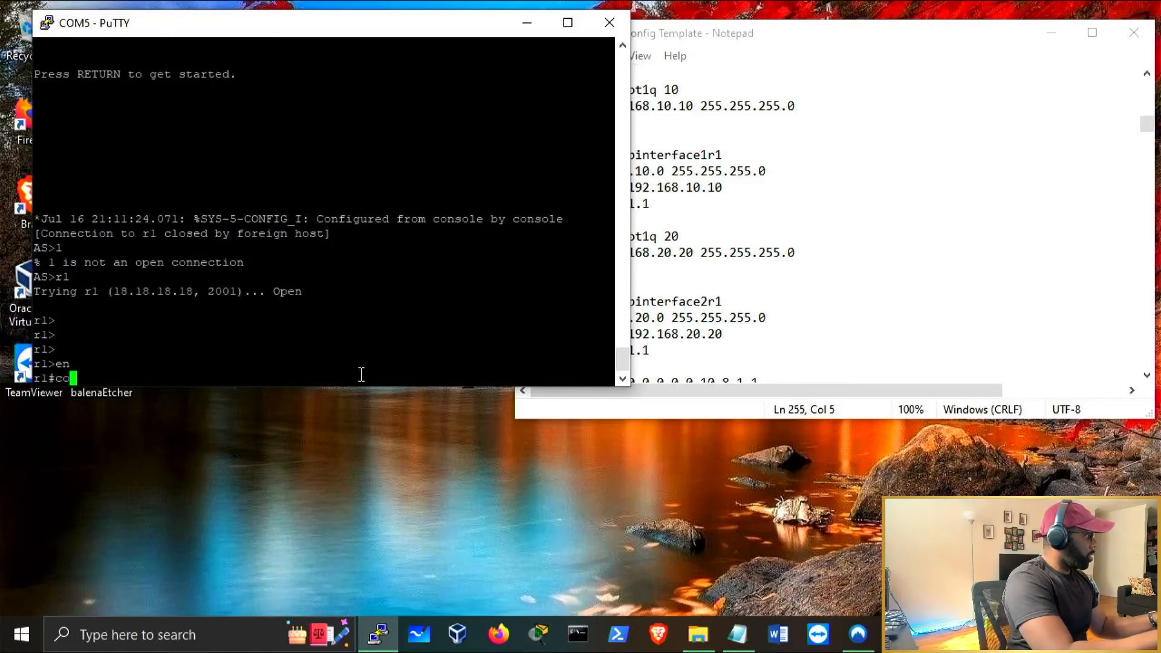
type("nf t")
key("Return")
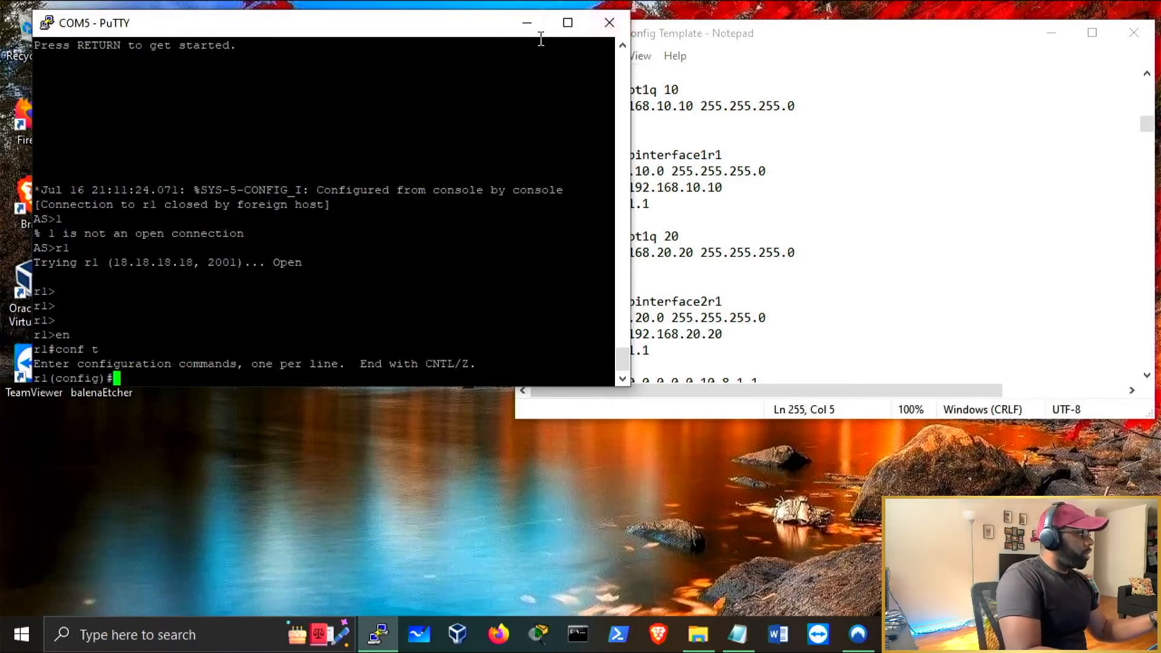
Step: Set the PuTTY terminal font to Courier New 20-point, apply it, and maximize the terminal window
left_click(568, 22)
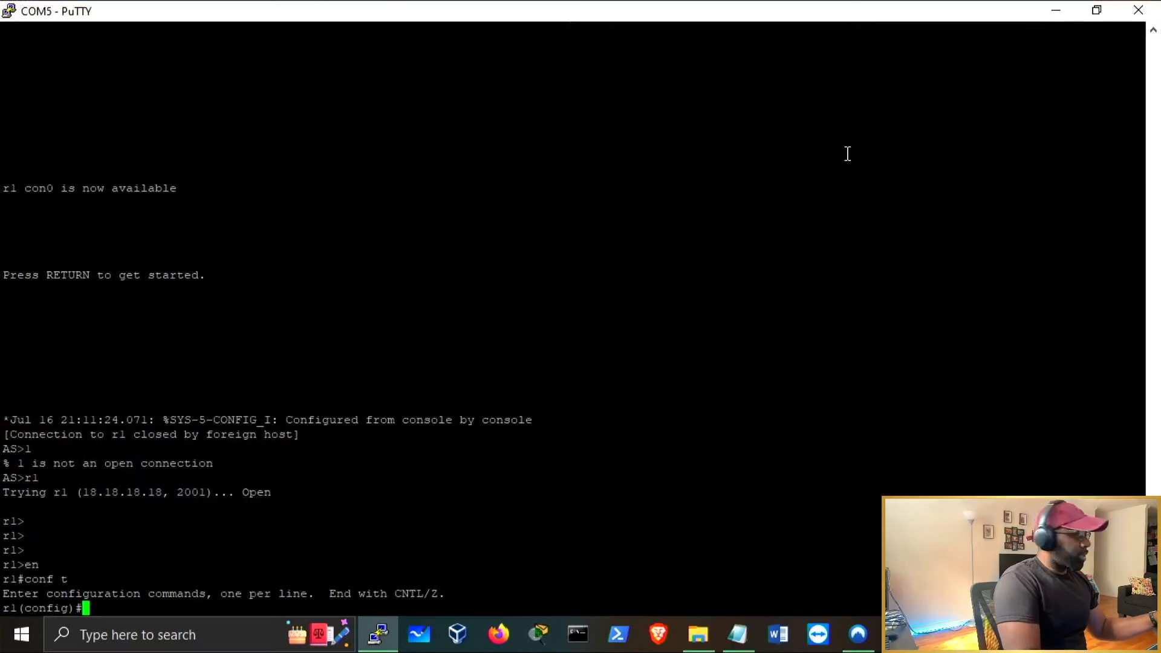
left_click(1097, 11)
right_click(266, 23)
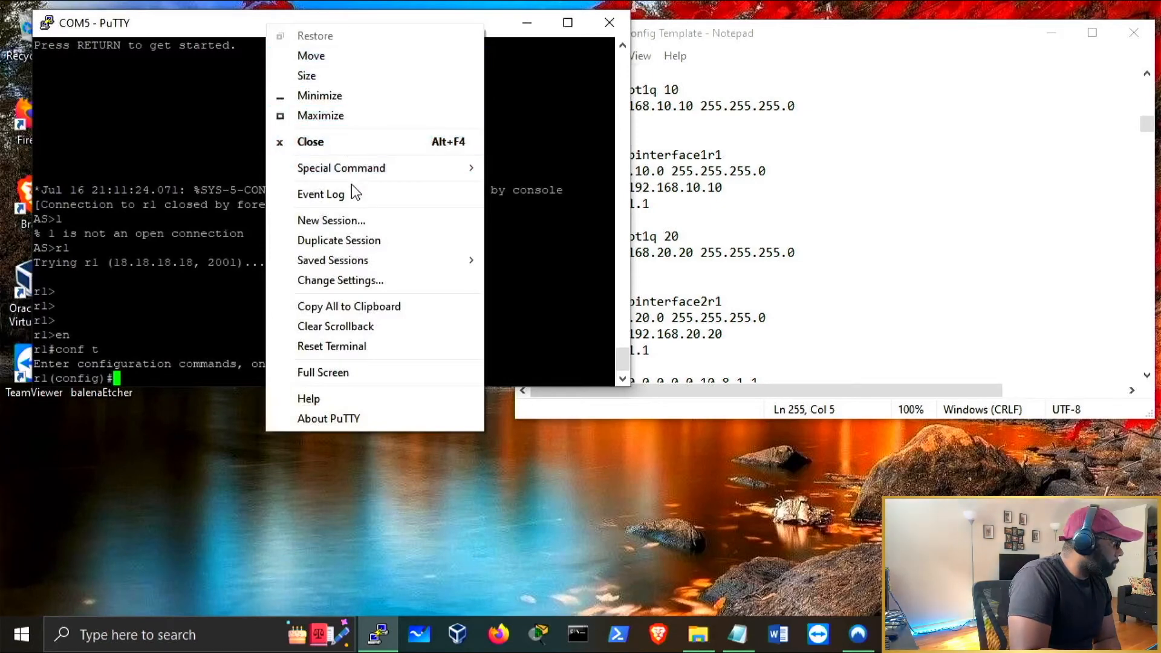
left_click(390, 280)
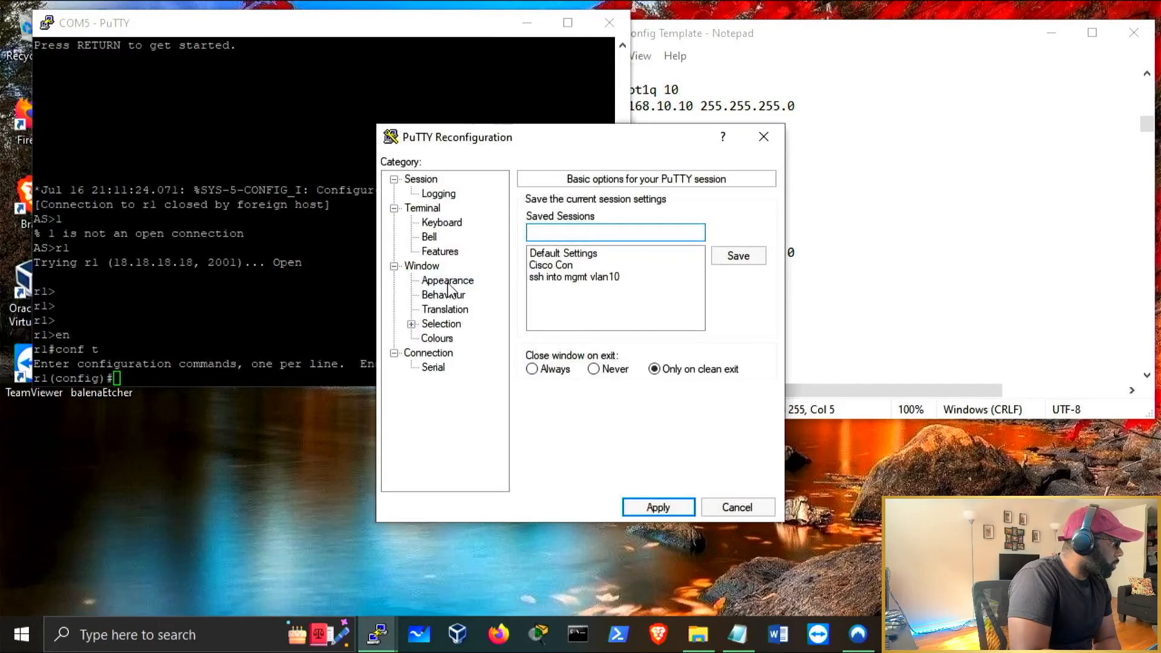
left_click(450, 282)
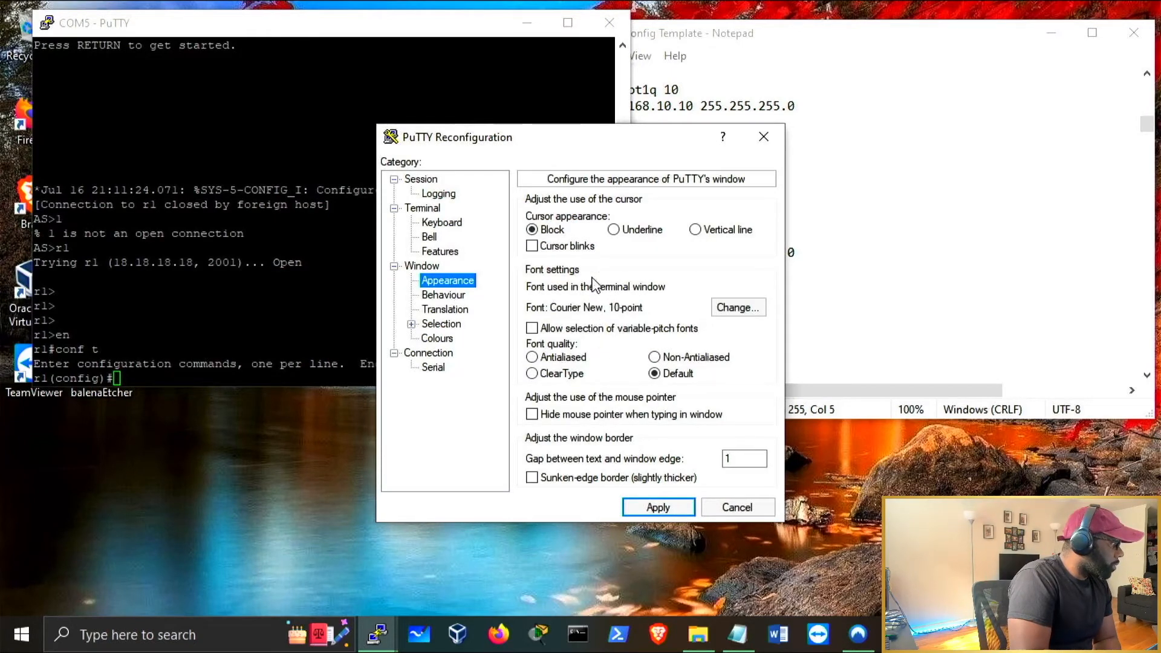
left_click(734, 310)
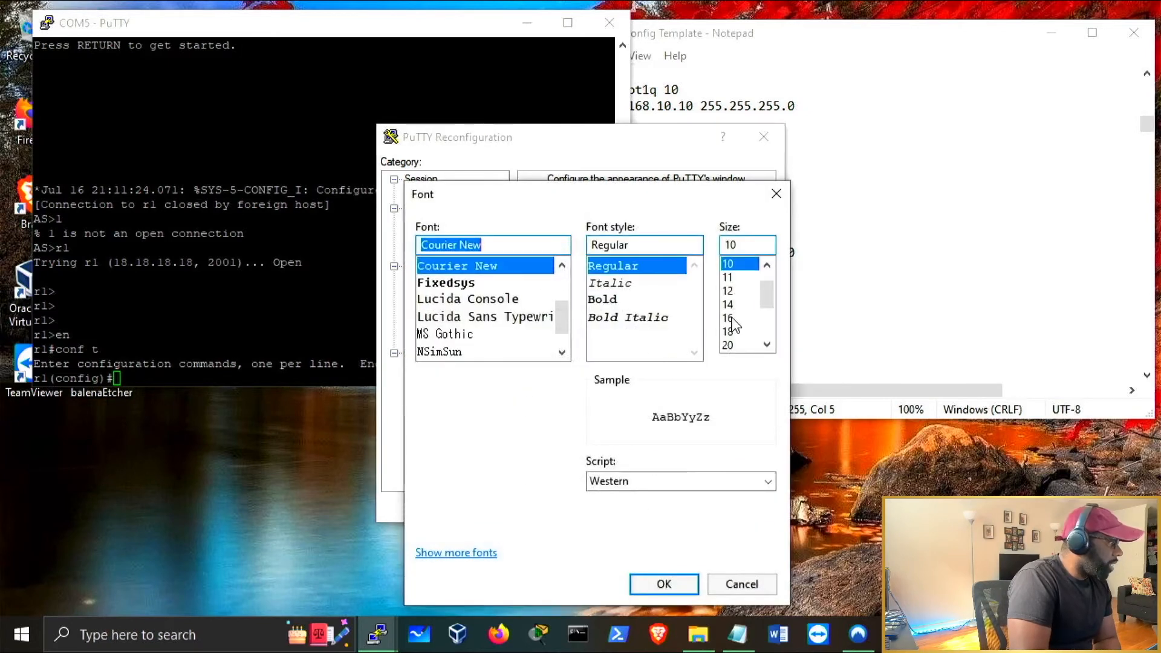
left_click(729, 318)
left_click(734, 334)
left_click(732, 344)
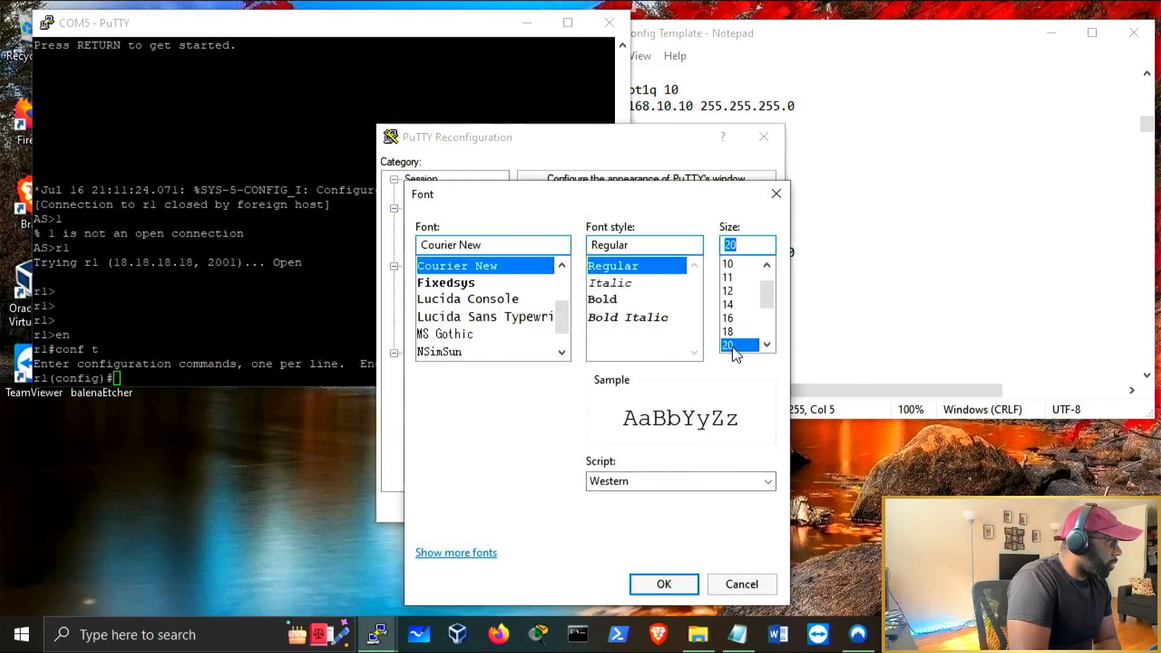
left_click(686, 585)
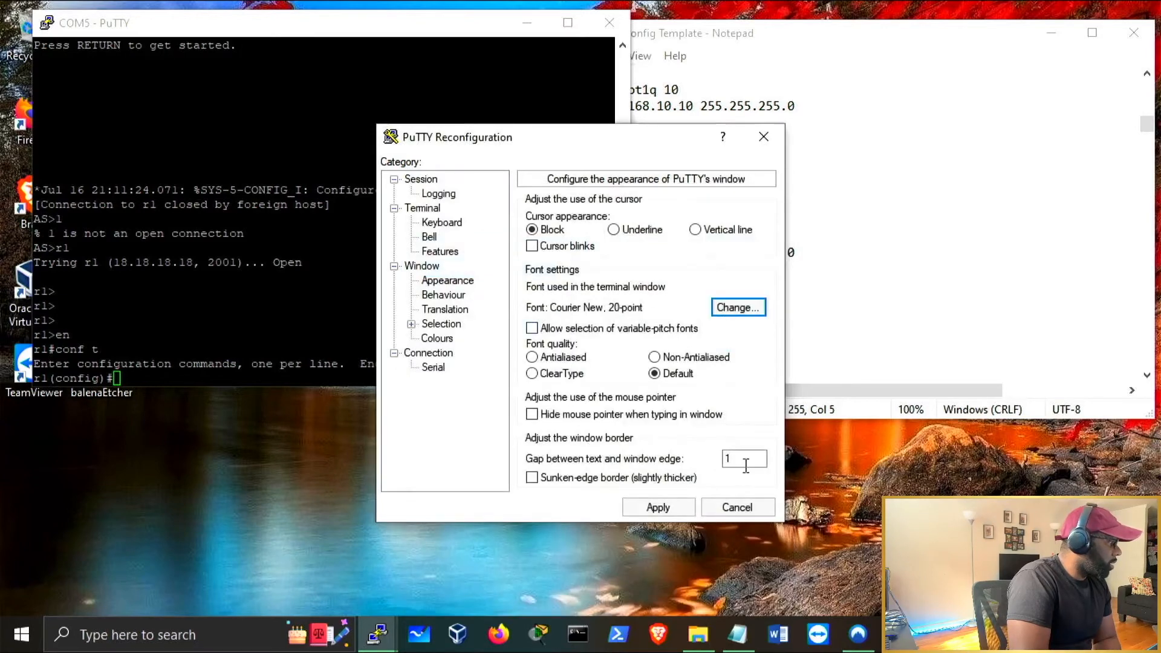
left_click(683, 514)
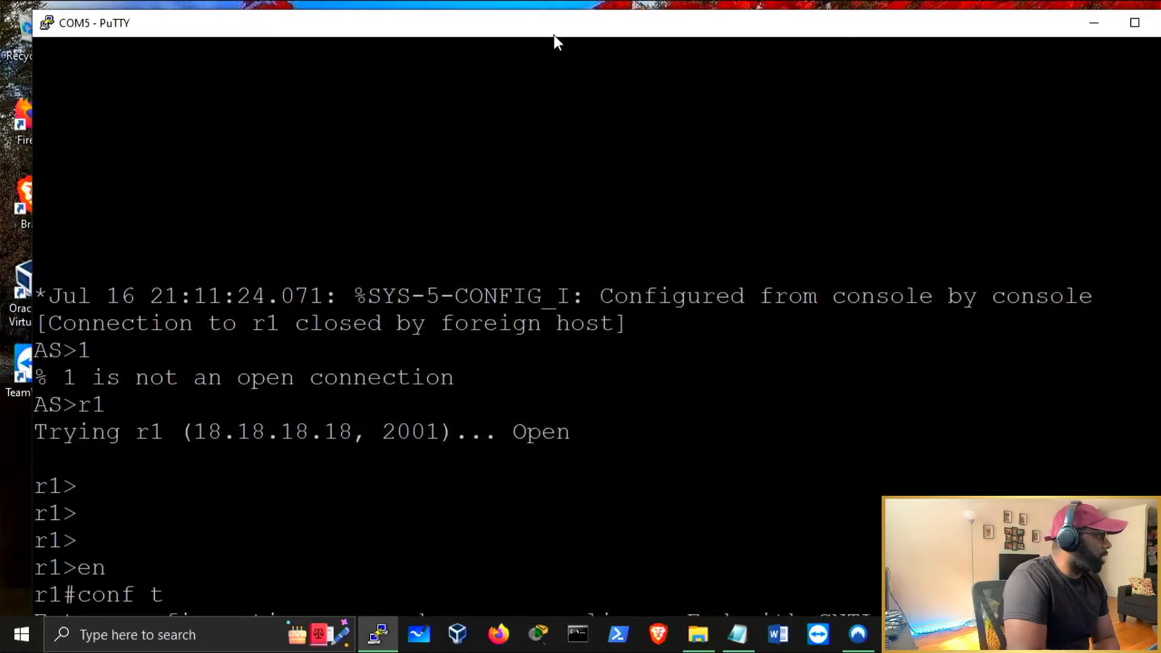
left_click_drag(552, 31, 545, 23)
left_click(1128, 15)
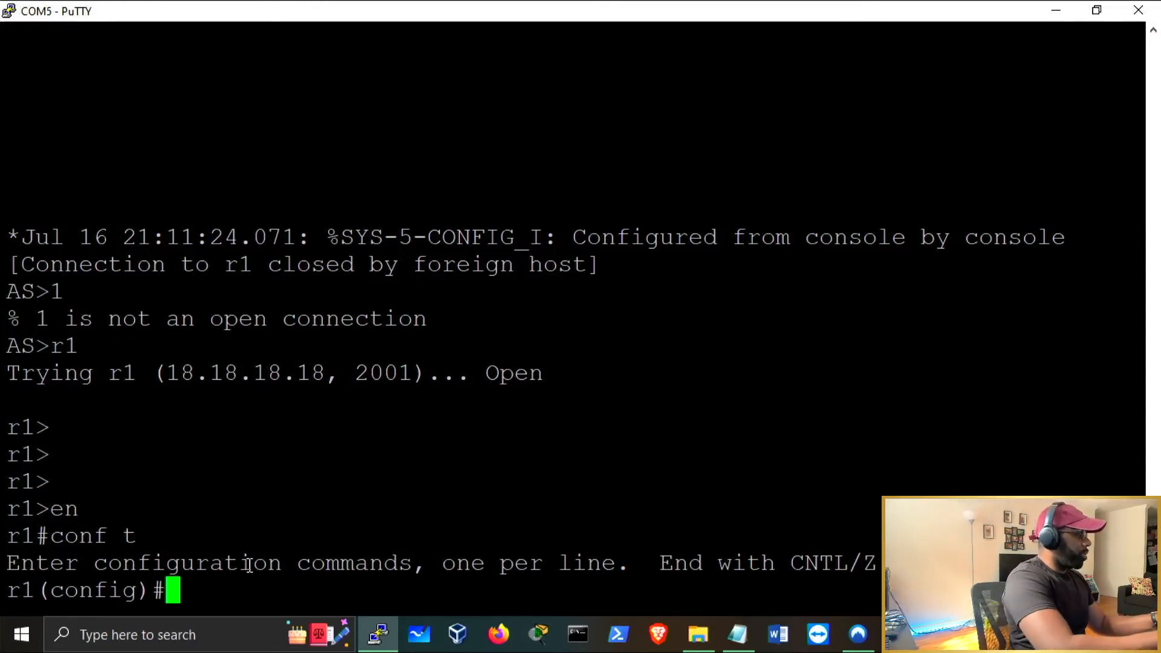
Step: Remove the DHCP pool subinterface1r1 from router r1, taking the pool name from the config template in Notepad
type("no ip")
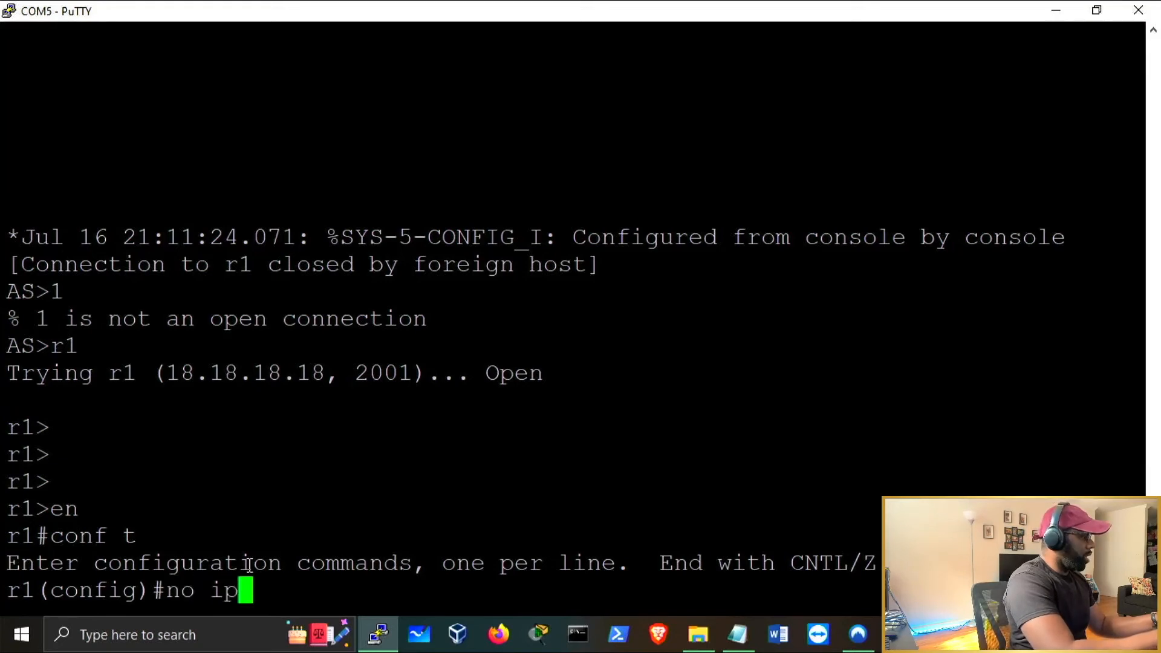
type(" dhcp ")
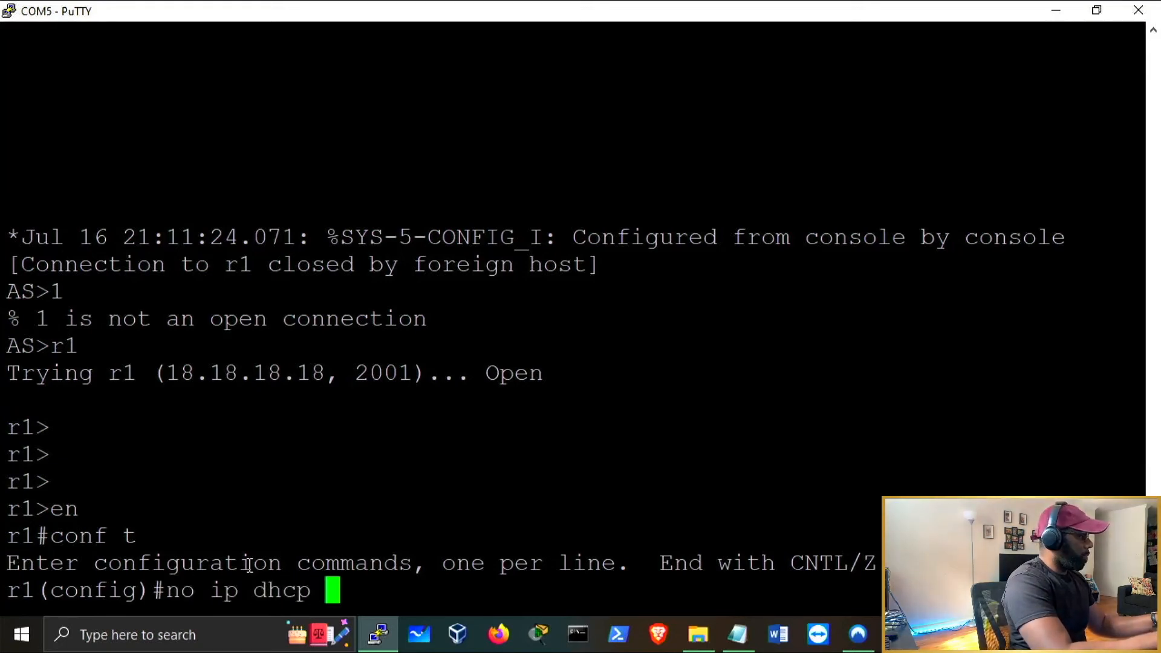
type("pool sub")
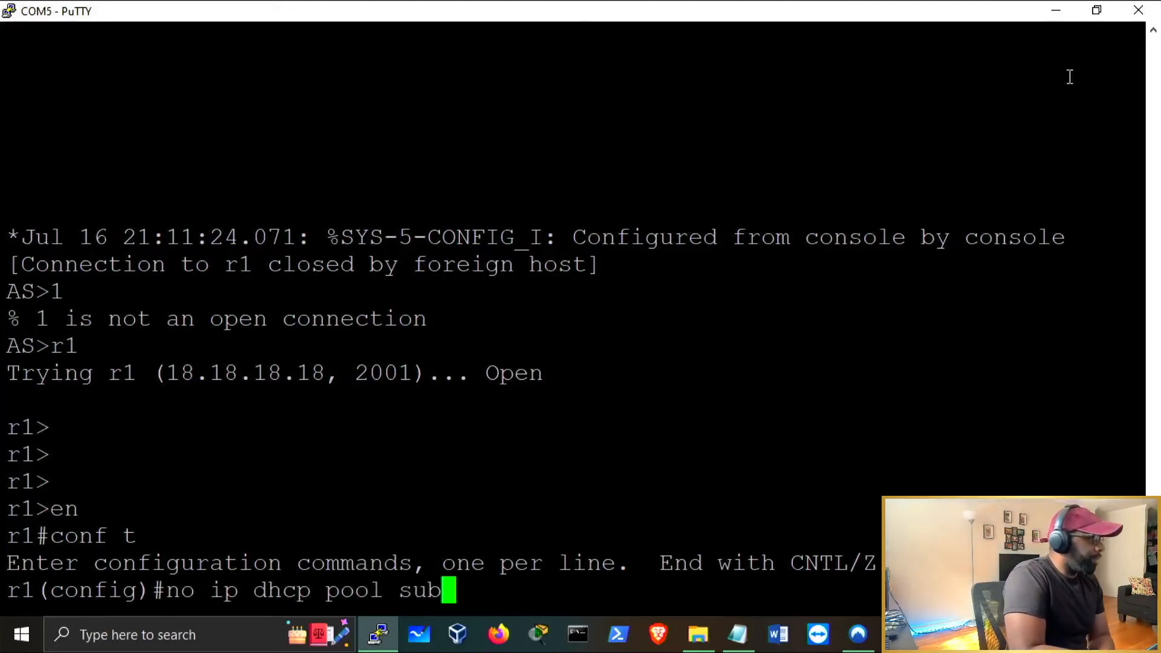
left_click(1095, 11)
left_click_drag(997, 26, 964, 42)
left_click(1078, 36)
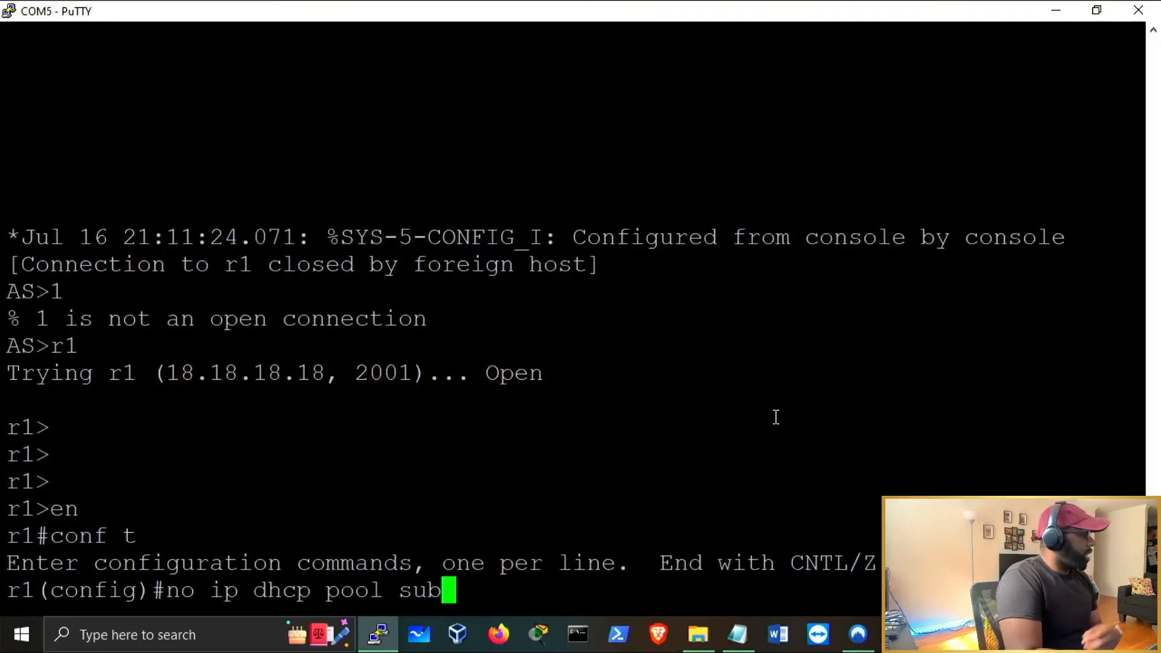
type("inter")
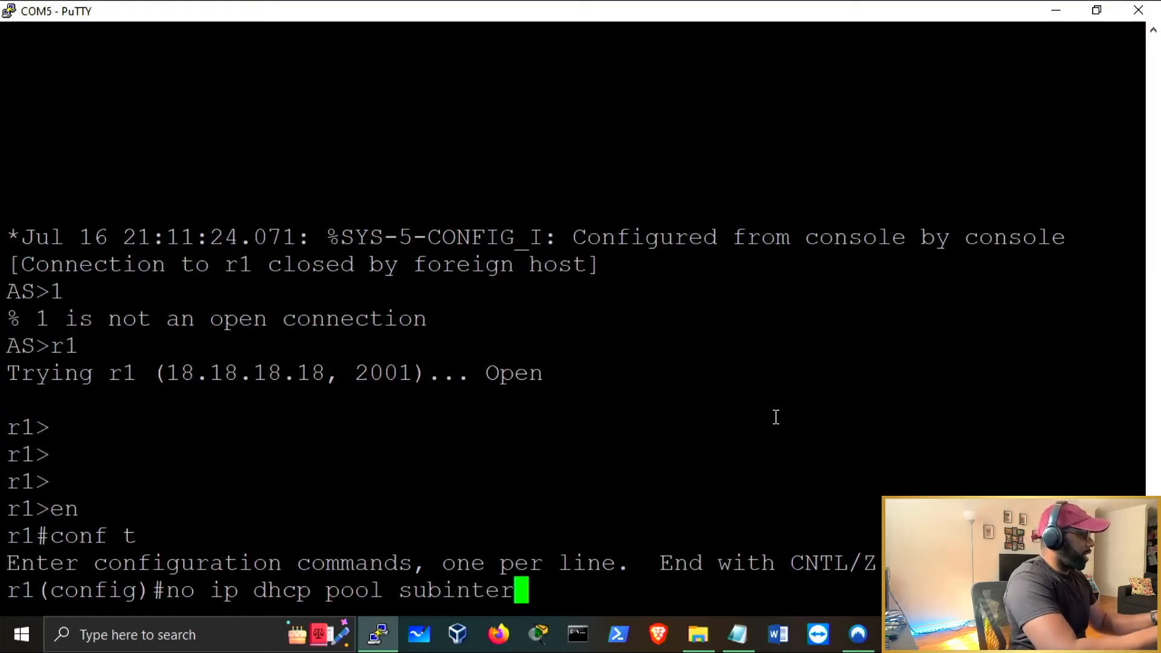
type("face1r1")
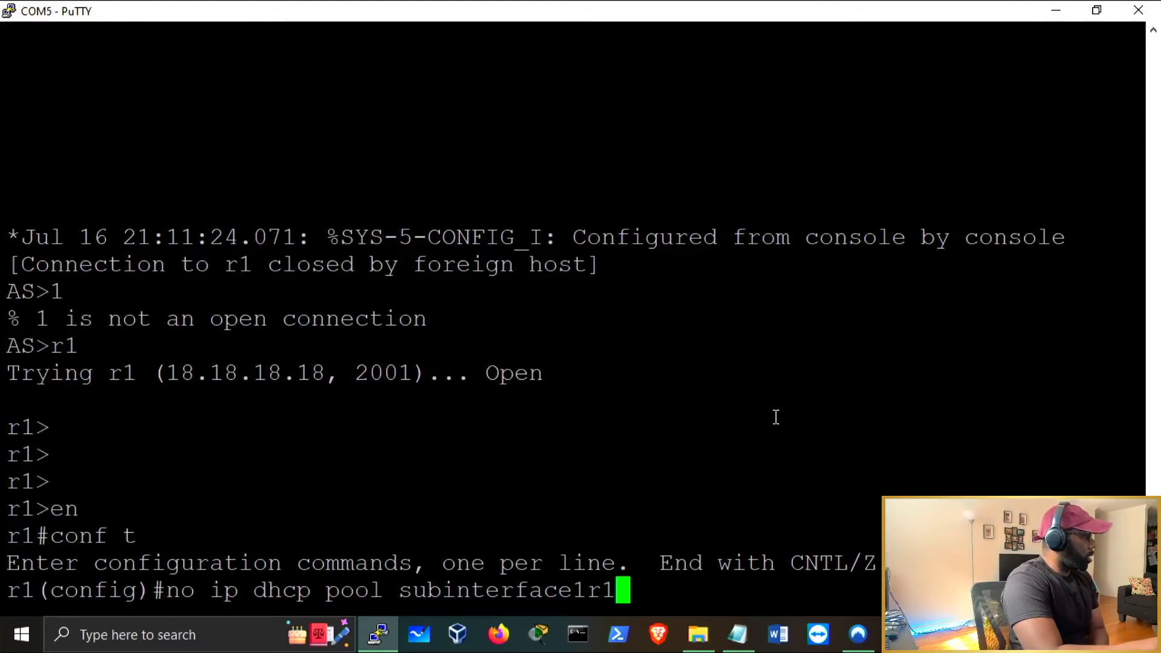
key("Return")
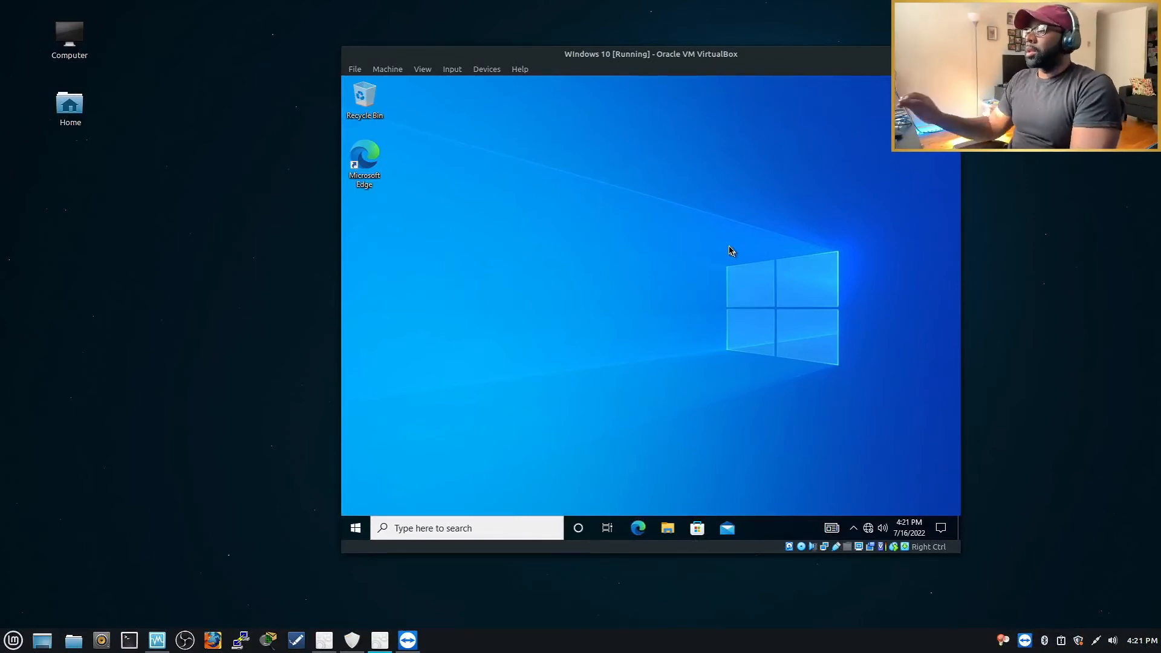
Step: Bring back the Windows Server 2019 VM and activate the AD DHCP SERVER scope in the DHCP console
mouse_move(352, 641)
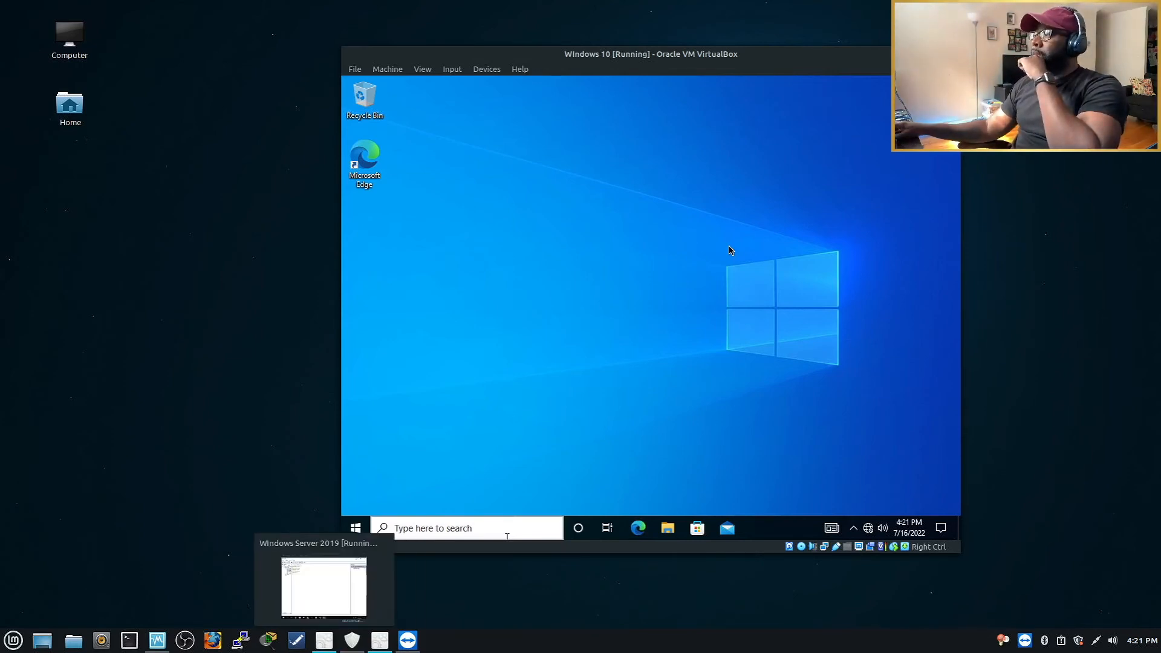
left_click(325, 587)
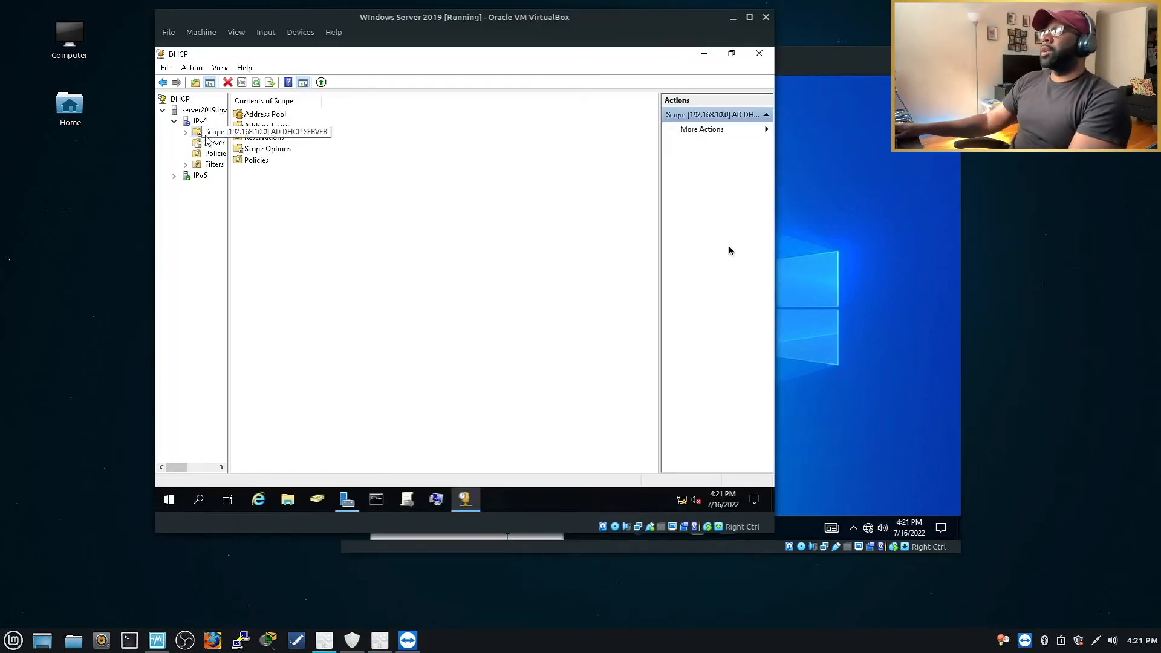
right_click(208, 137)
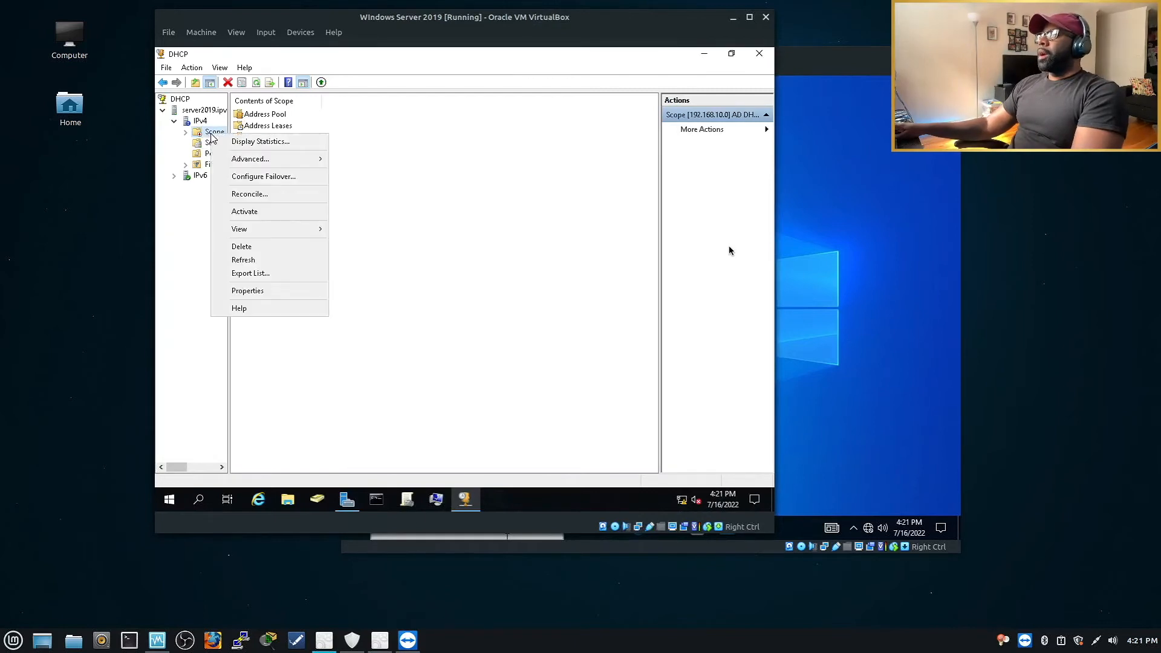
left_click(252, 213)
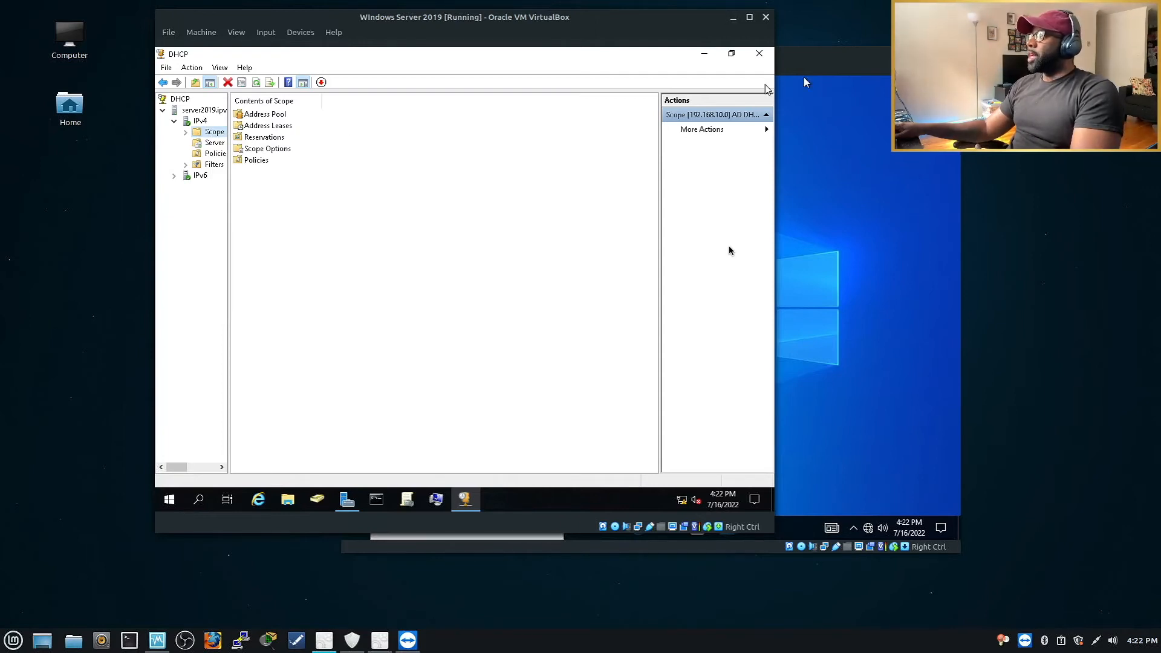
Step: Minimize the DHCP console and search for and open Control Panel on the server
left_click(715, 54)
left_click(707, 55)
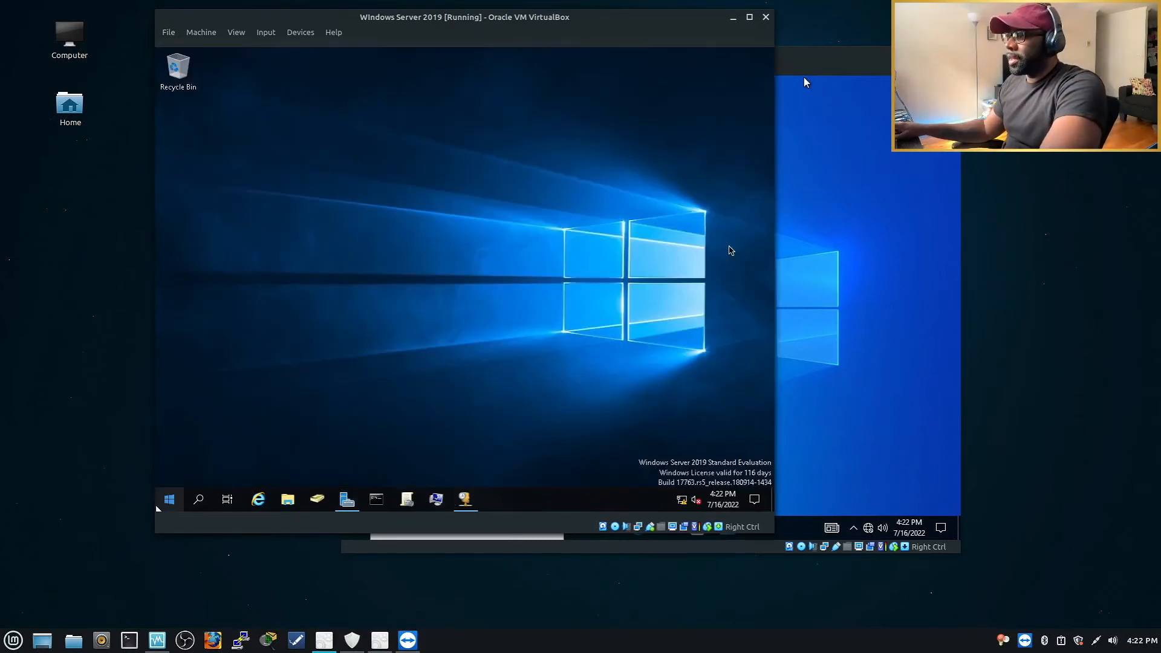
left_click(199, 505)
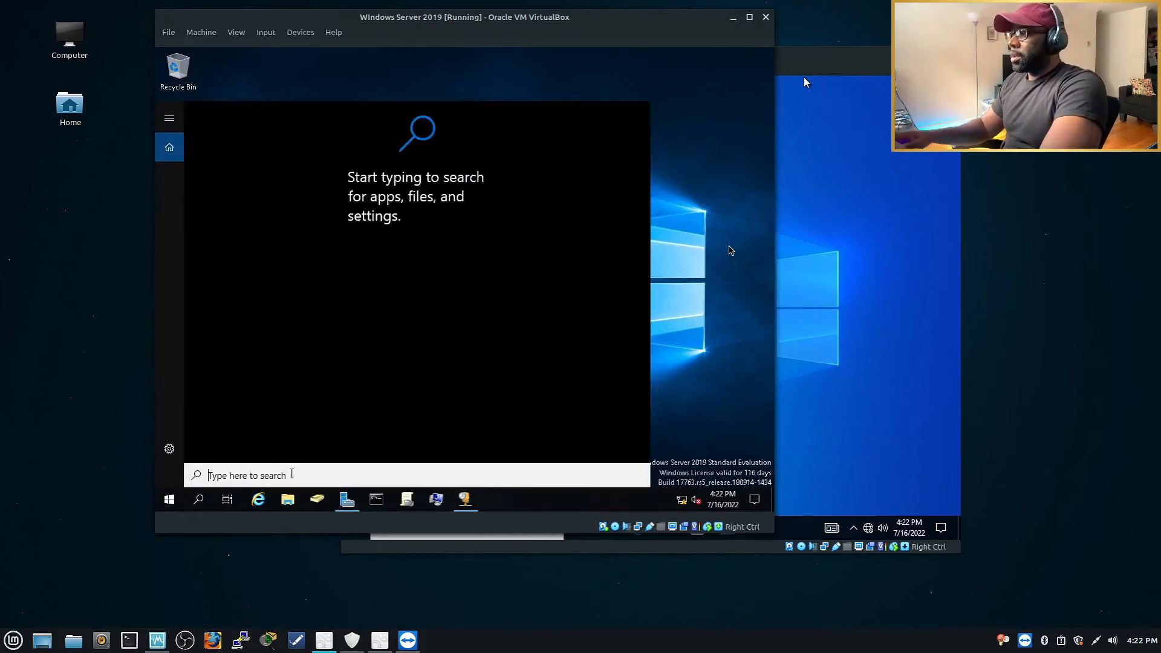
type("con")
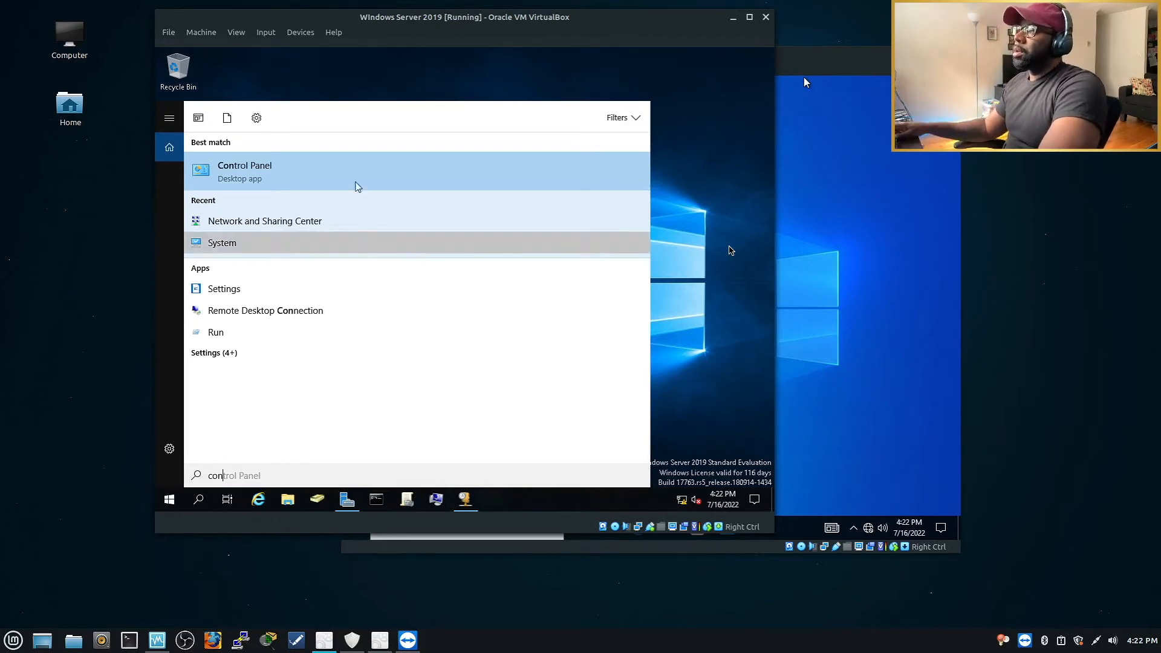
left_click(270, 175)
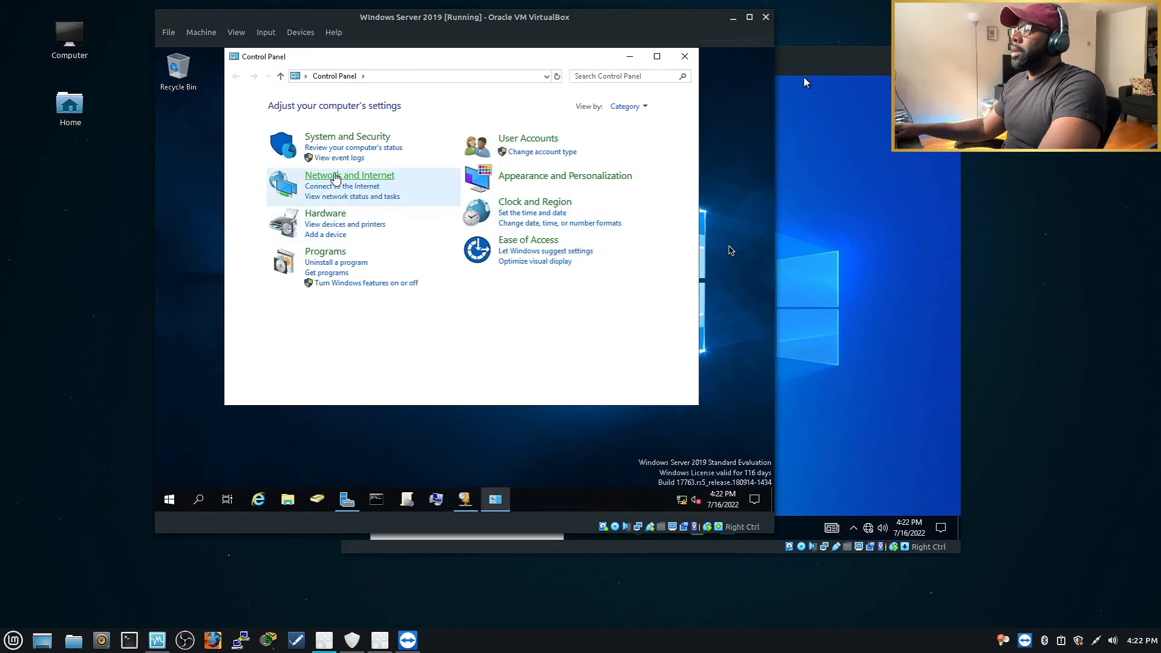
Step: Open the IPv4 properties of the server's Ethernet connection from Network and Sharing Center to review its IP and DNS settings
left_click(336, 177)
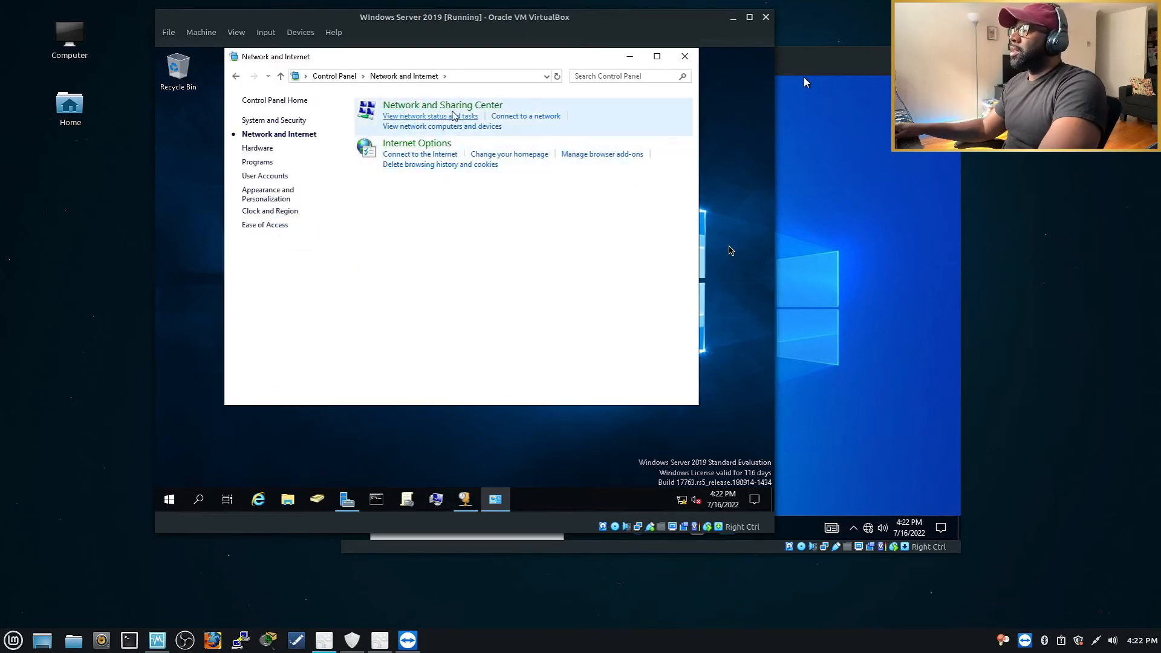
left_click(455, 107)
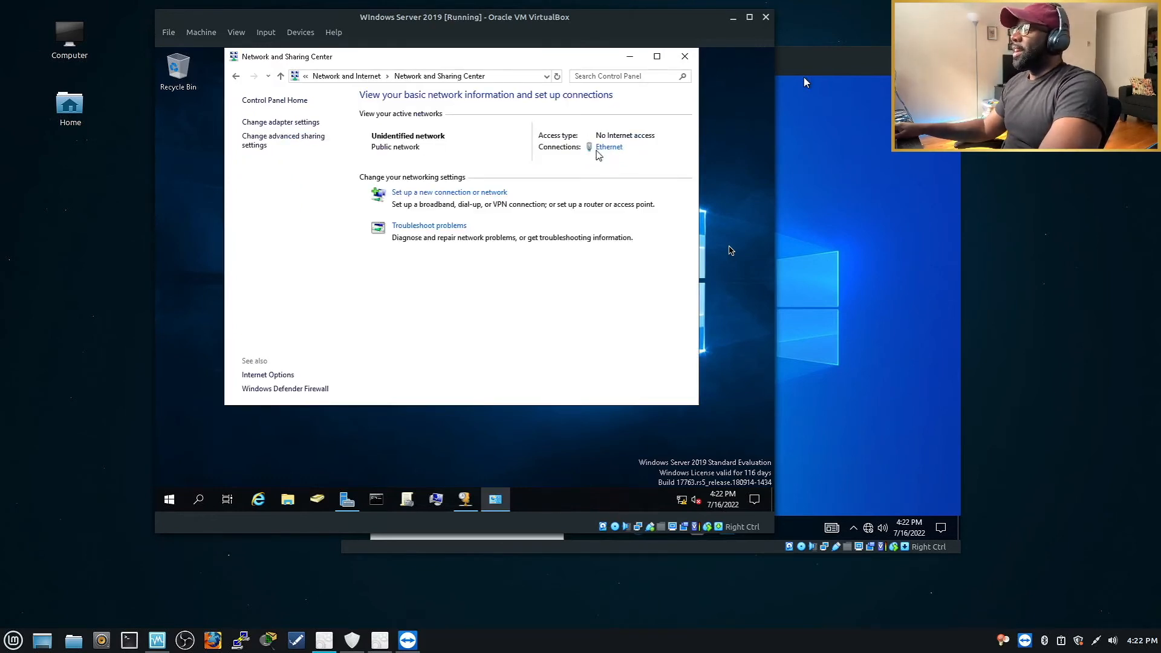
left_click(611, 153)
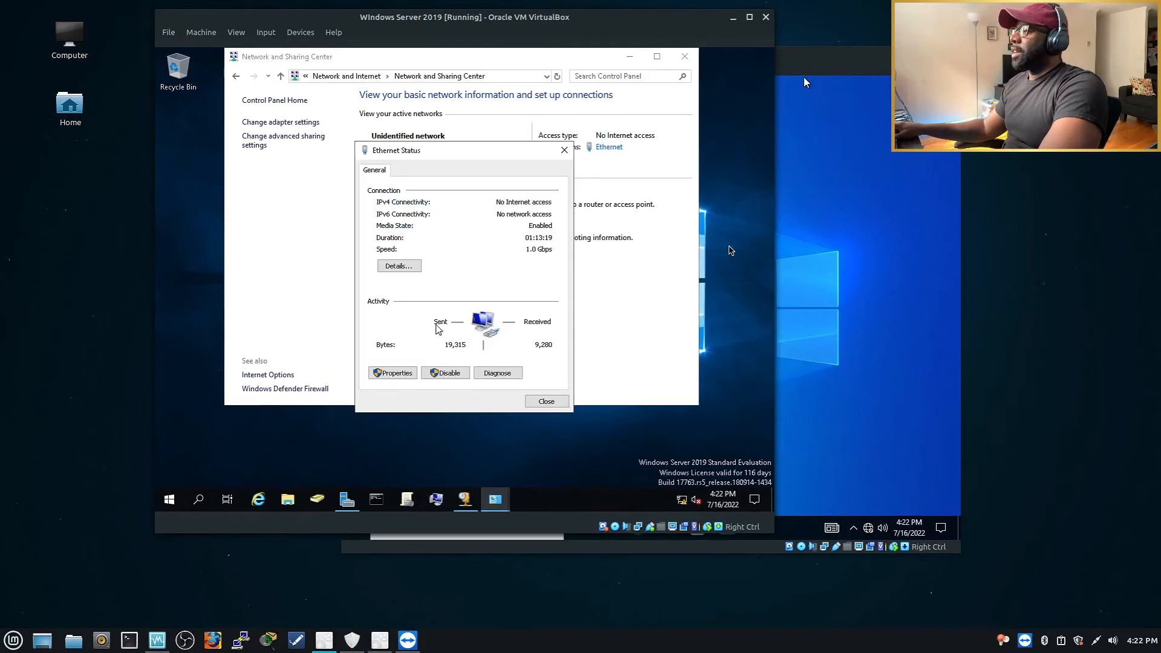
left_click(395, 373)
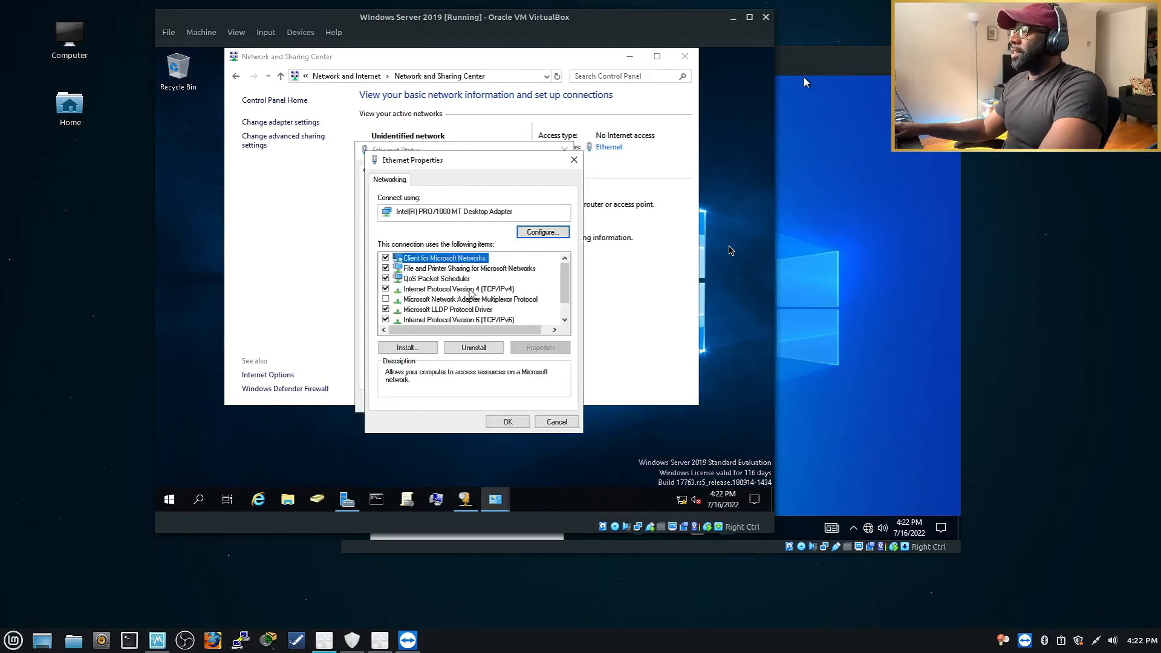
left_click(470, 290)
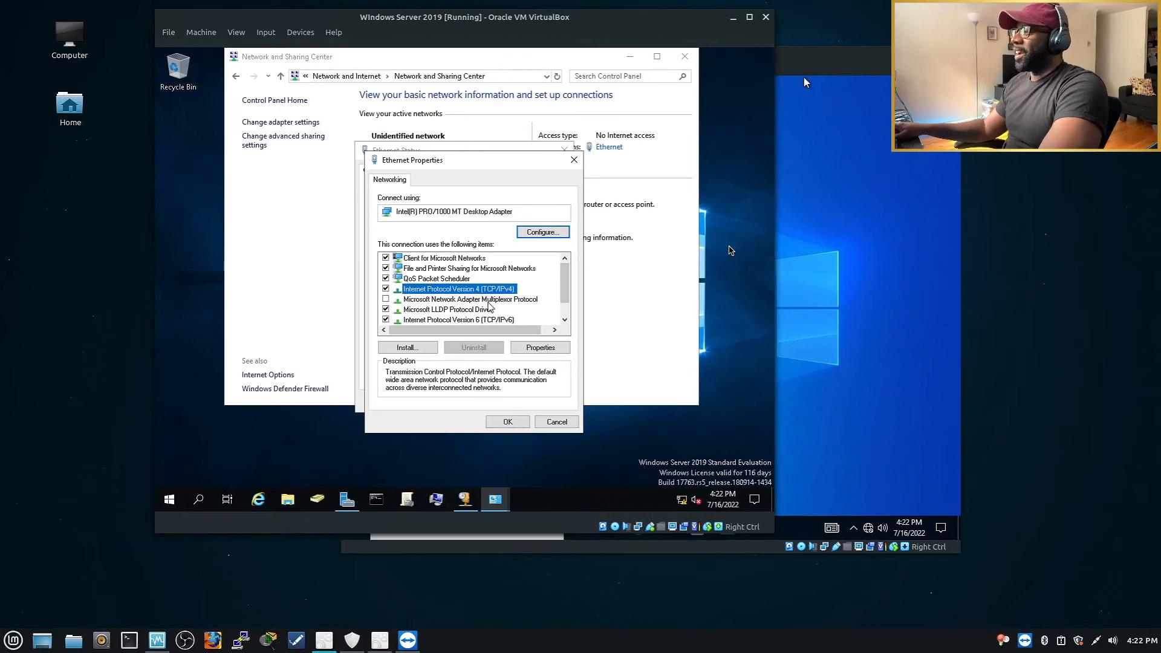
double_click(483, 290)
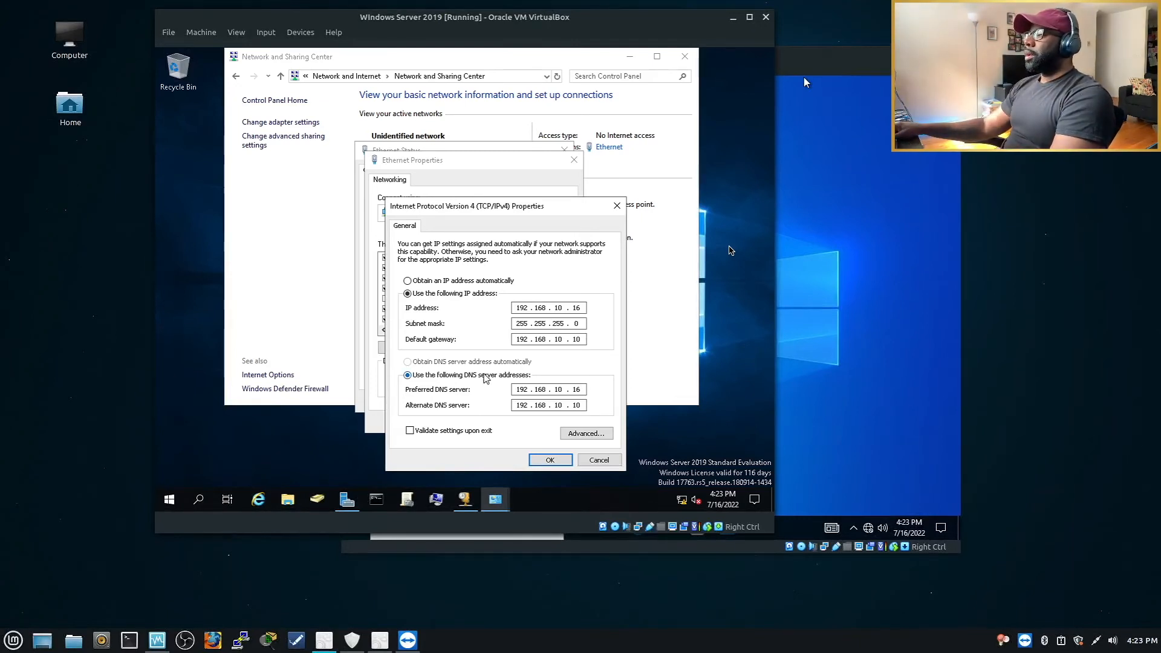
Step: Accept the server's IPv4 and Ethernet properties without changes and close the status dialog and Network and Sharing Center
left_click(548, 462)
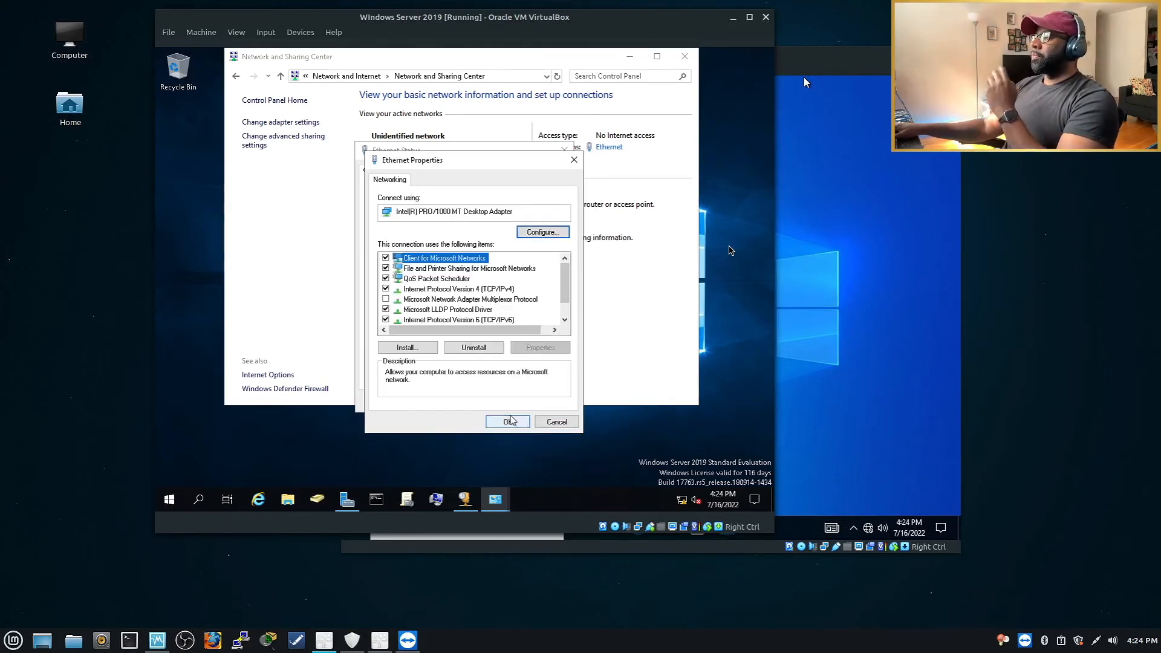
left_click(508, 422)
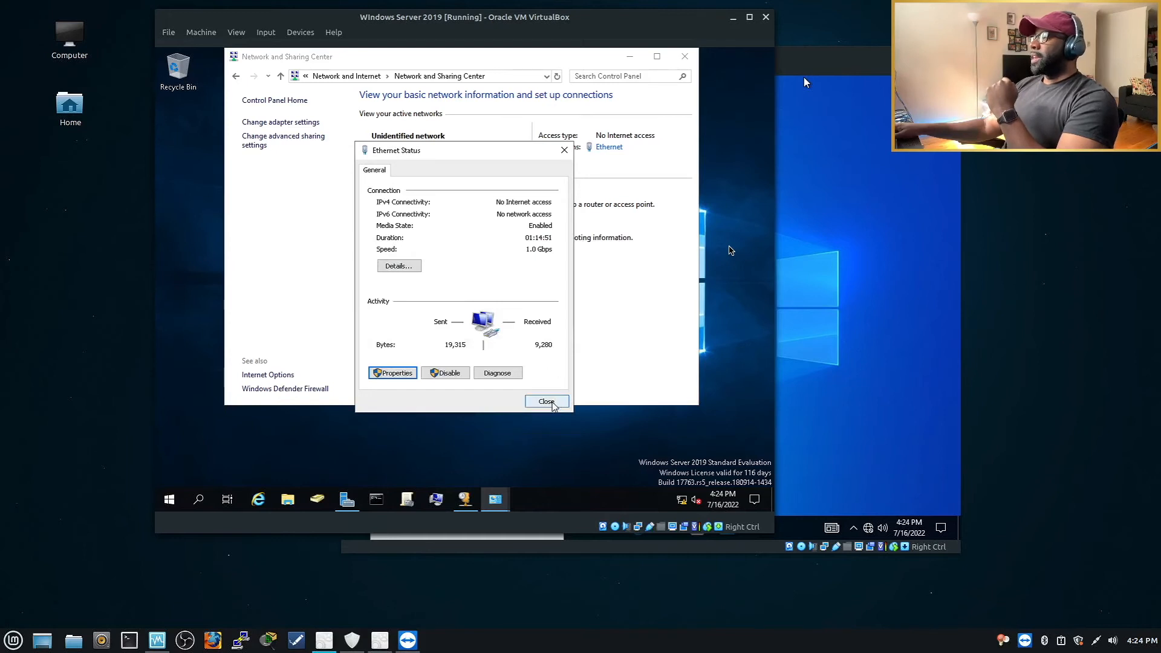
left_click(547, 402)
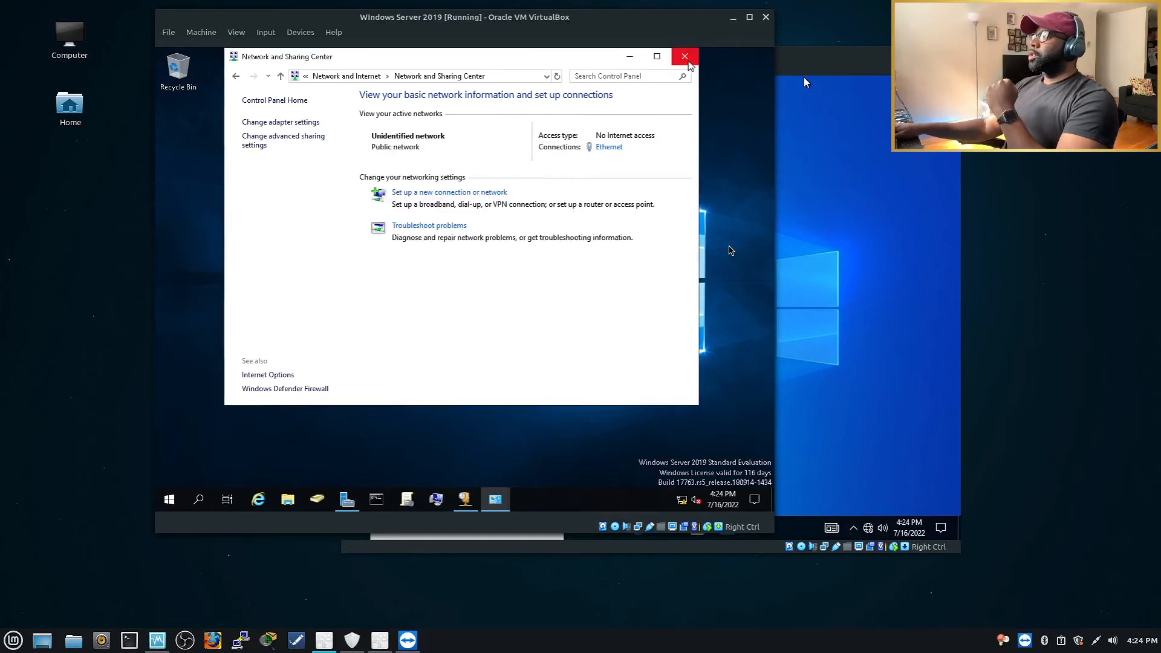
left_click(689, 60)
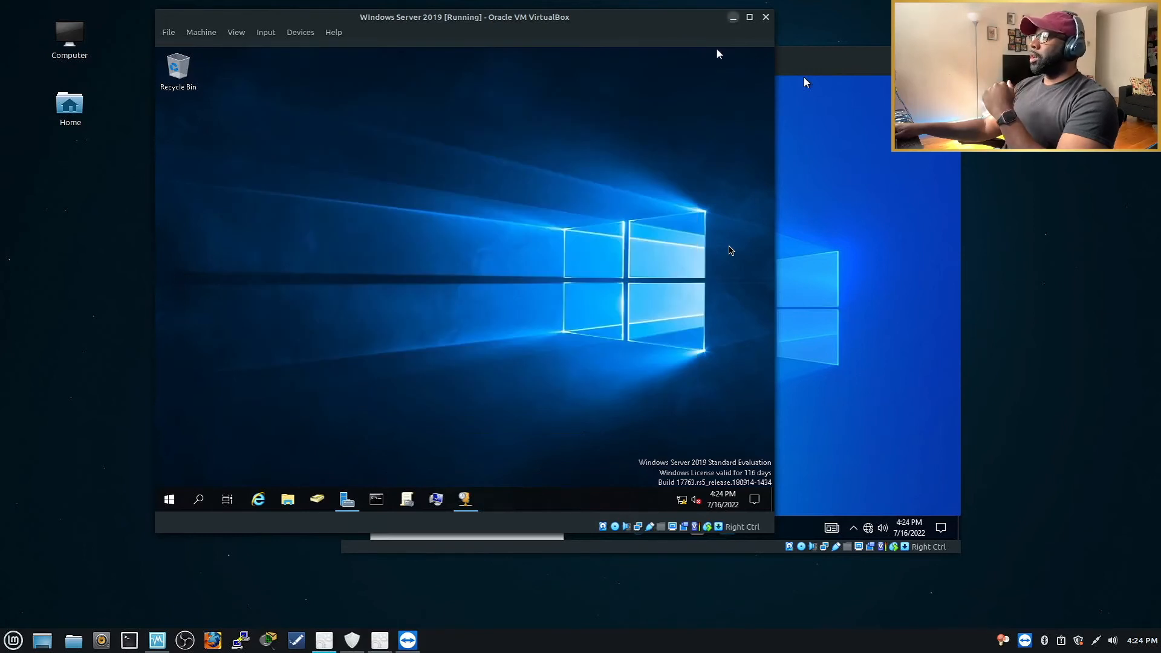
Step: Minimize the Windows Server 2019 VM, run ipconfig in the Windows 10 VM's Command Prompt to check its IP configuration, and close the prompt
left_click(733, 17)
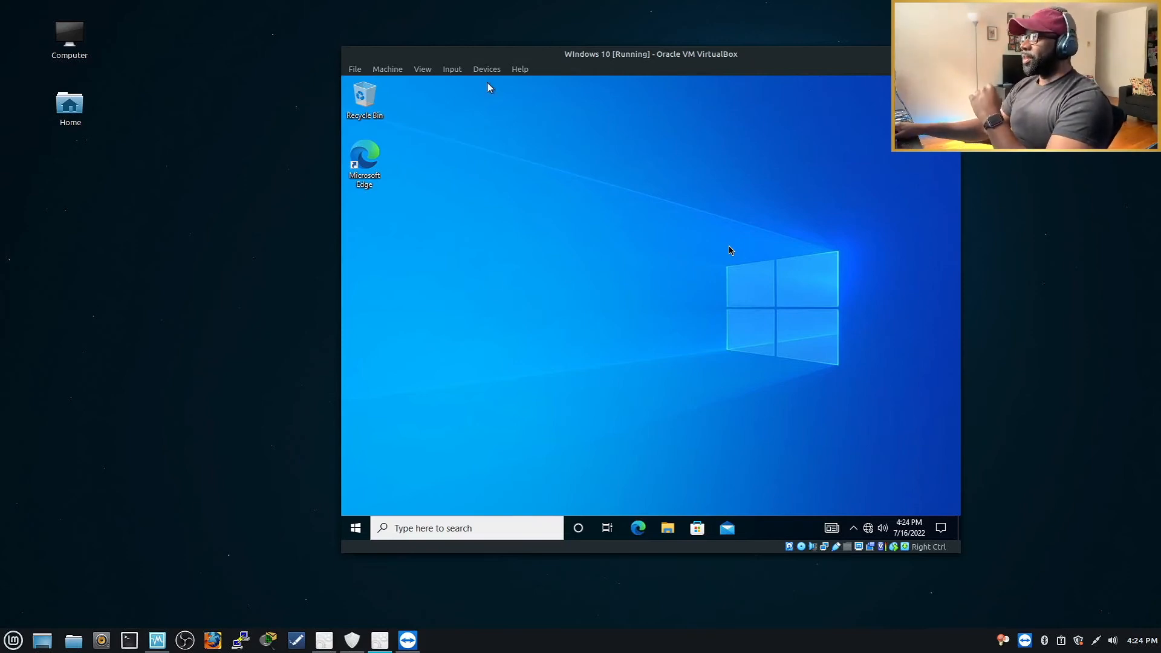
left_click_drag(489, 84, 441, 79)
left_click(392, 519)
type("contro")
key("BackSpace")
key("BackSpace")
key("BackSpace")
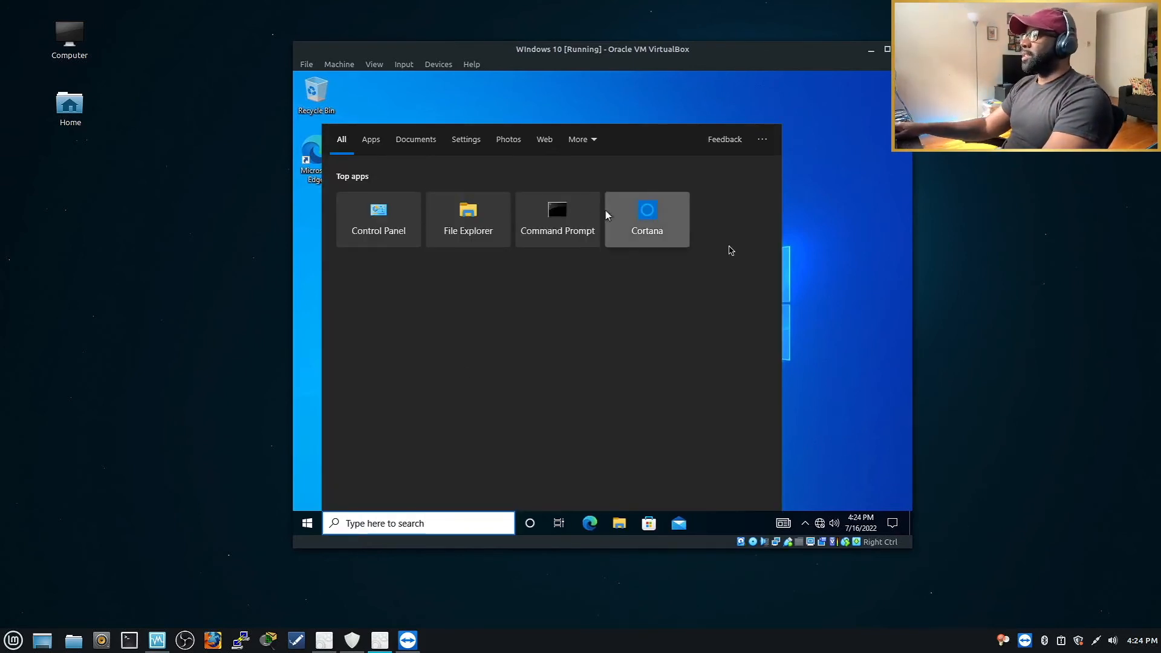
left_click(564, 223)
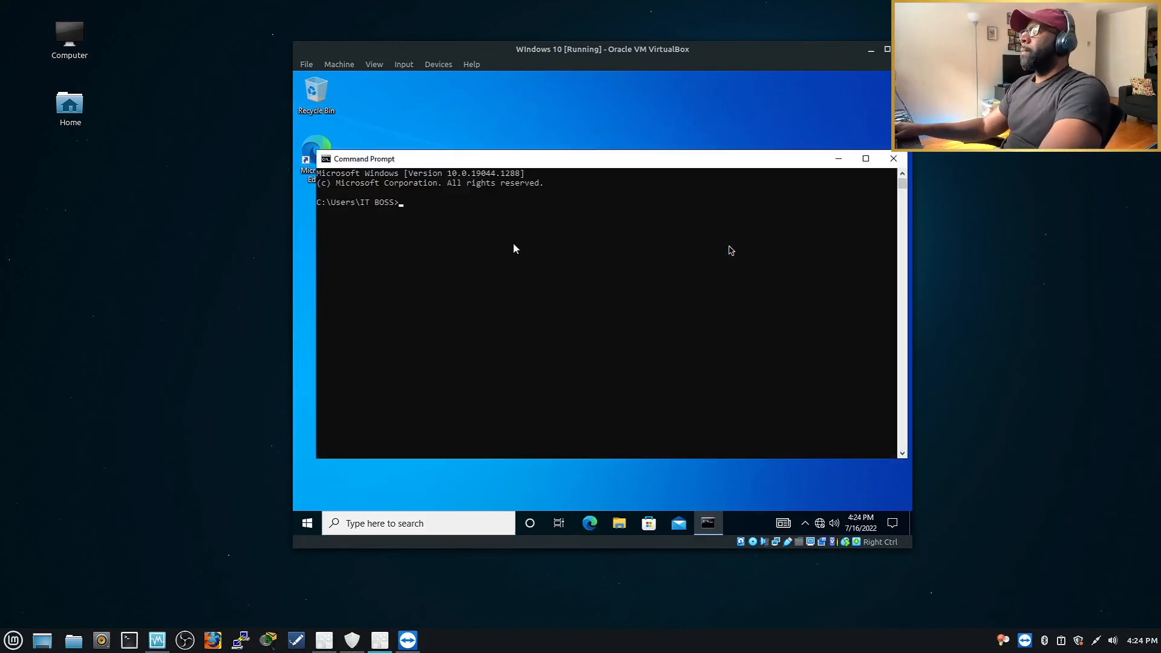
type("ipconfig")
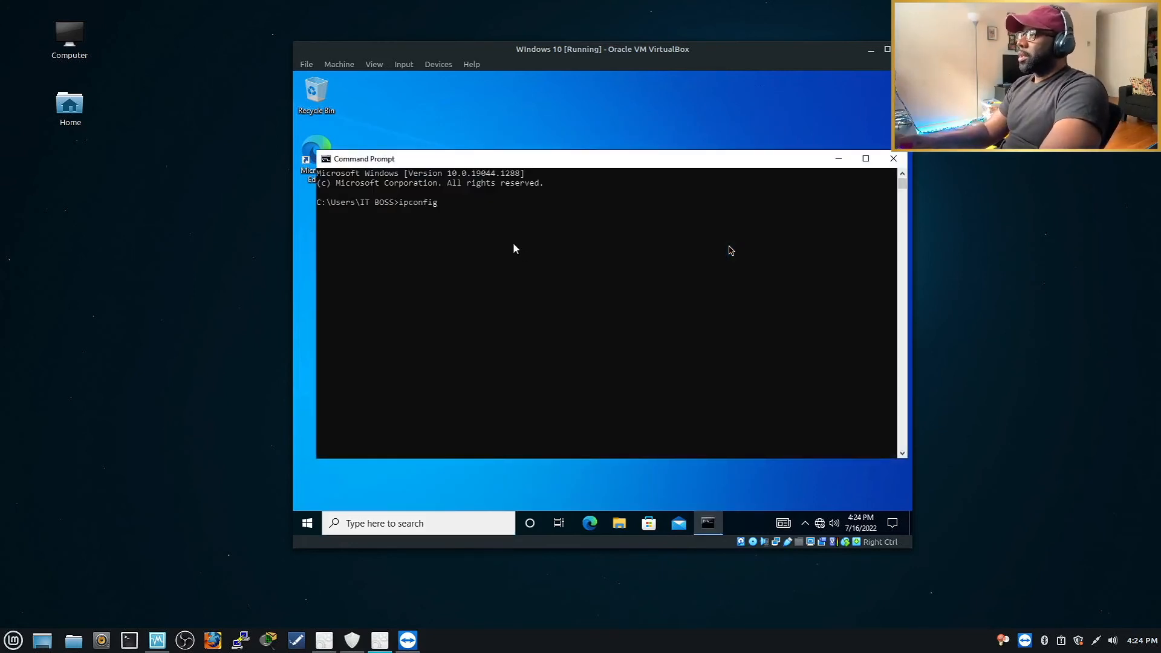
key("Return")
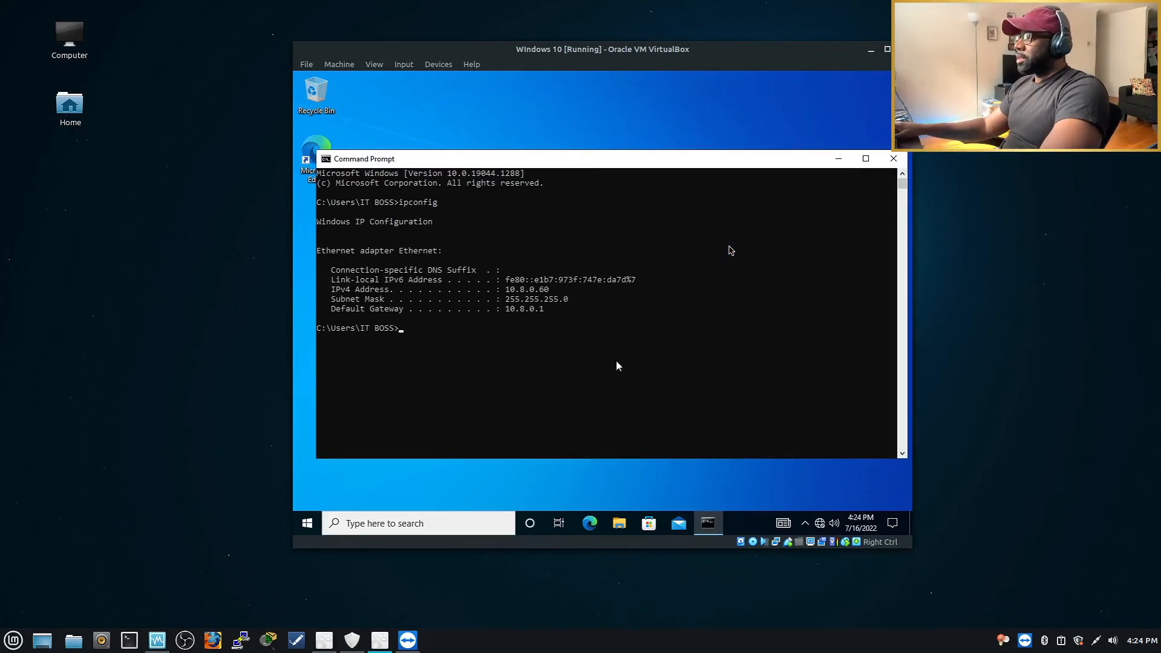
left_click(893, 159)
left_click(383, 526)
type("cmd")
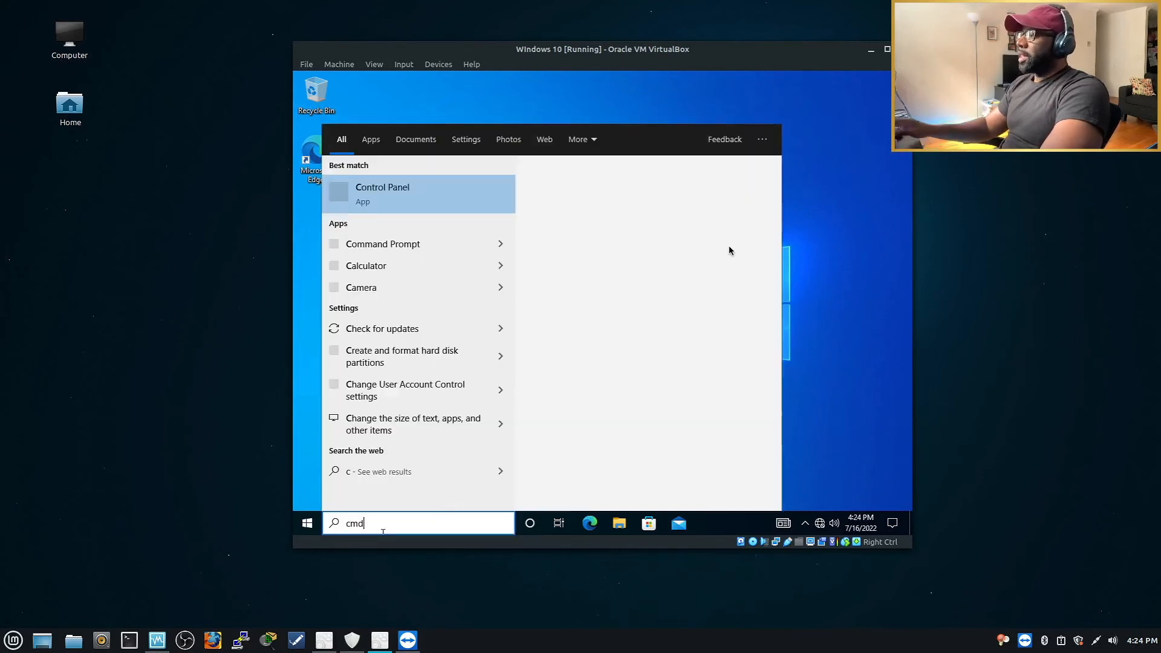
left_click(403, 197)
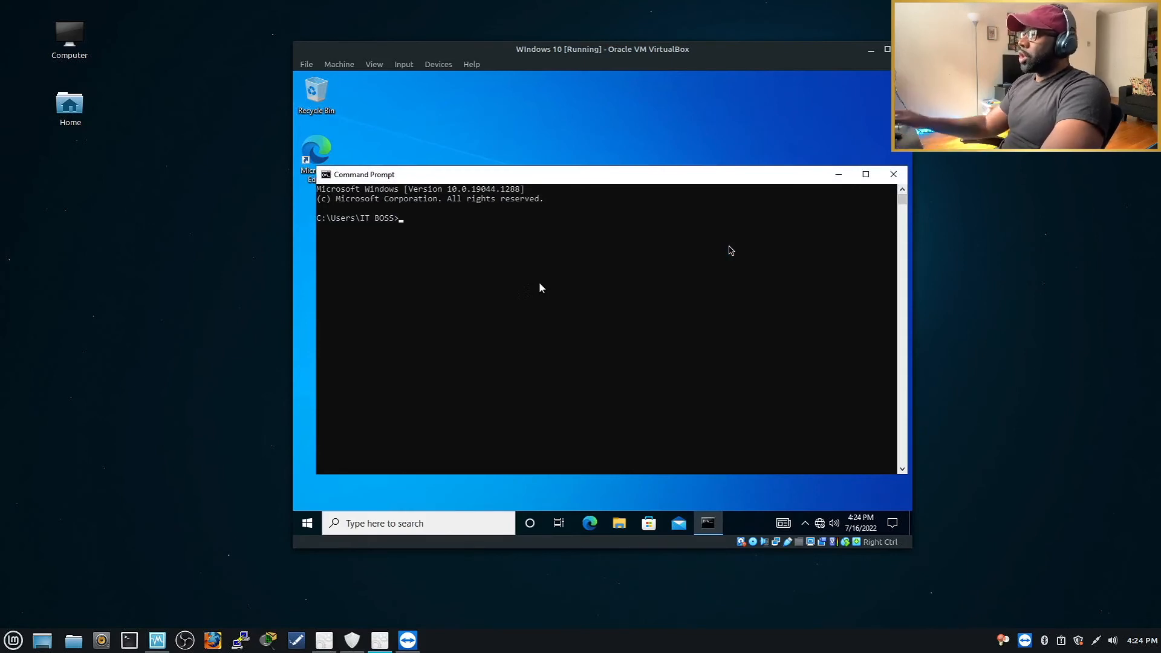
left_click(895, 175)
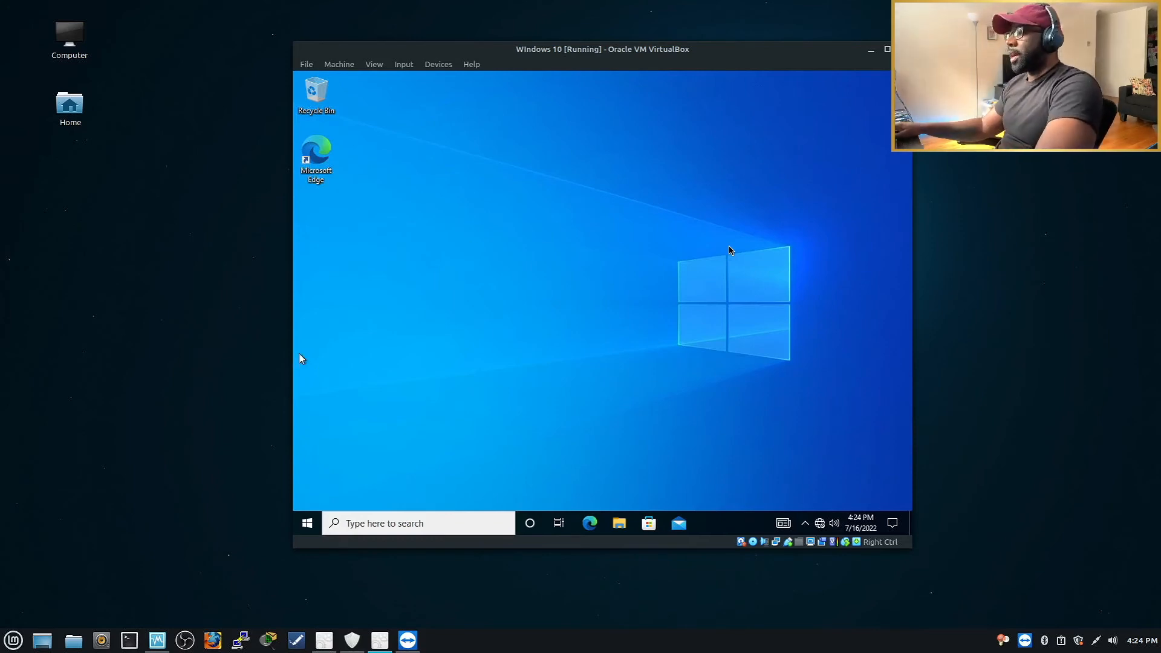
Step: Open the IPv4 properties of the Windows 10 VM's Ethernet connection through Control Panel to check how it obtains its addresses
left_click(355, 525)
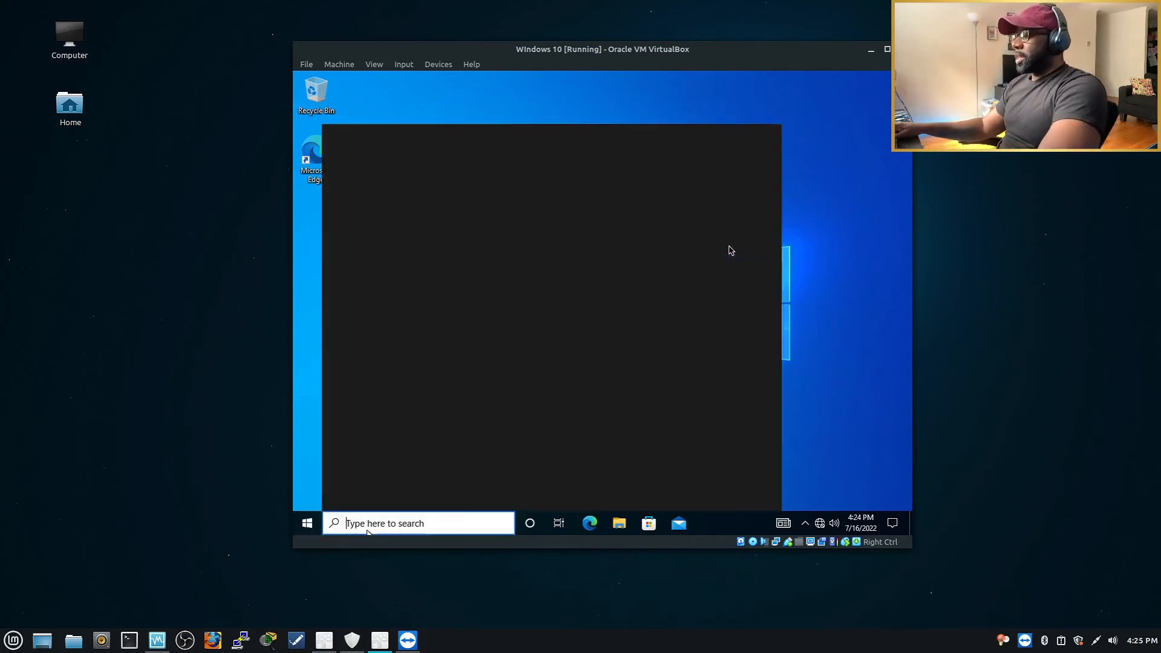
type("control")
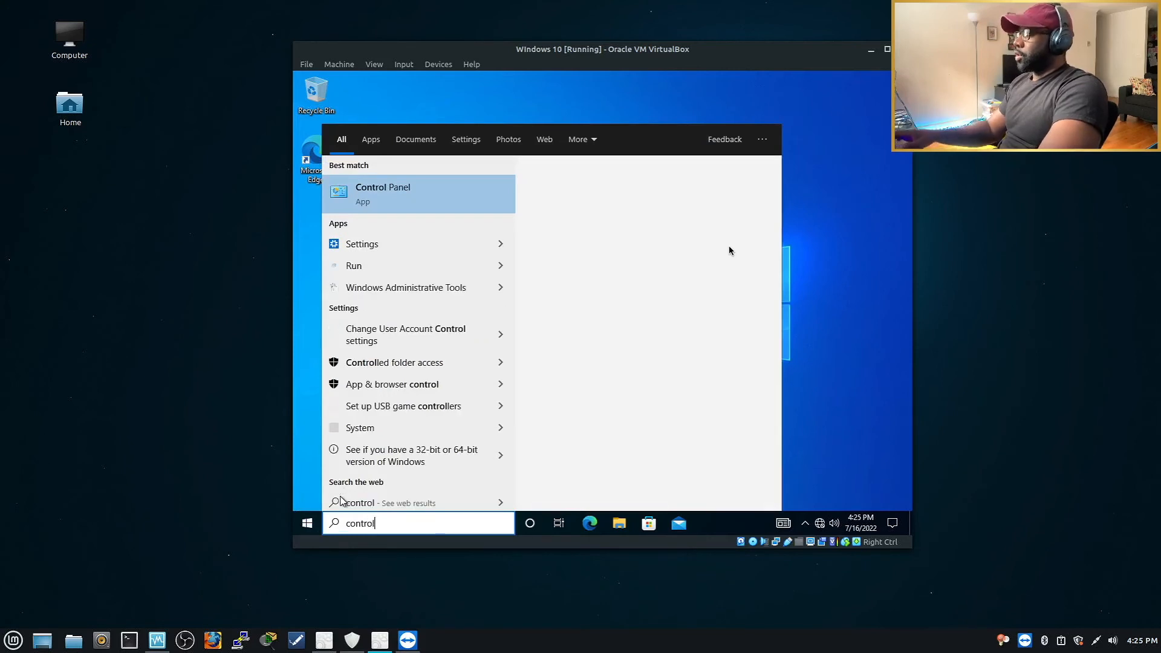
key("Return")
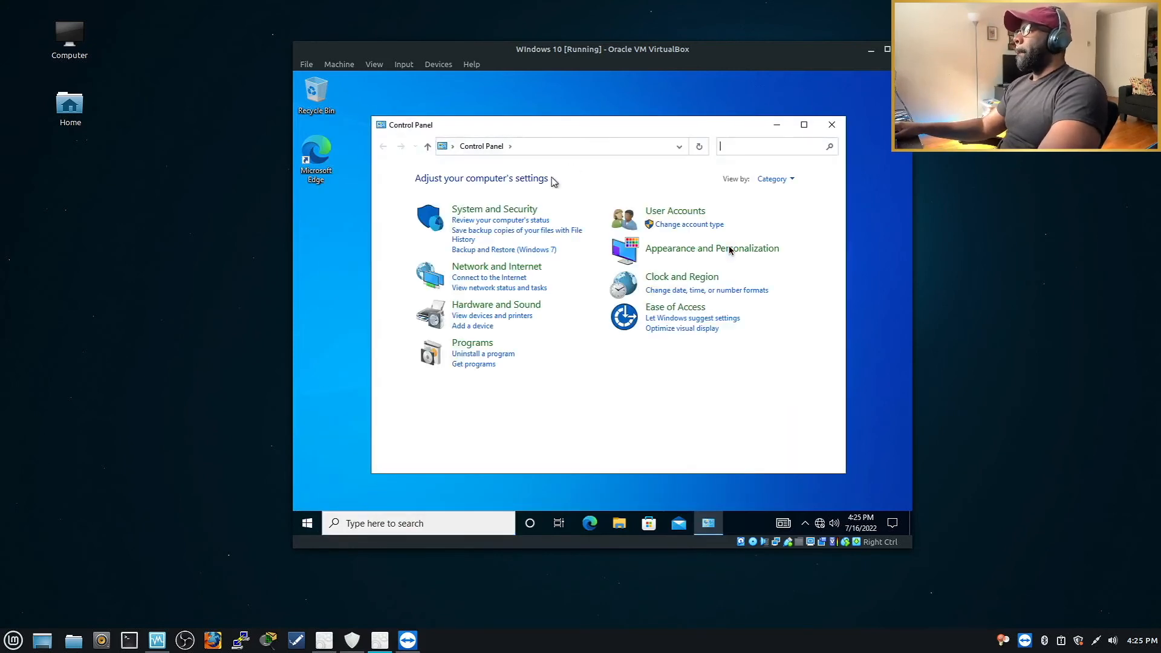
left_click(500, 268)
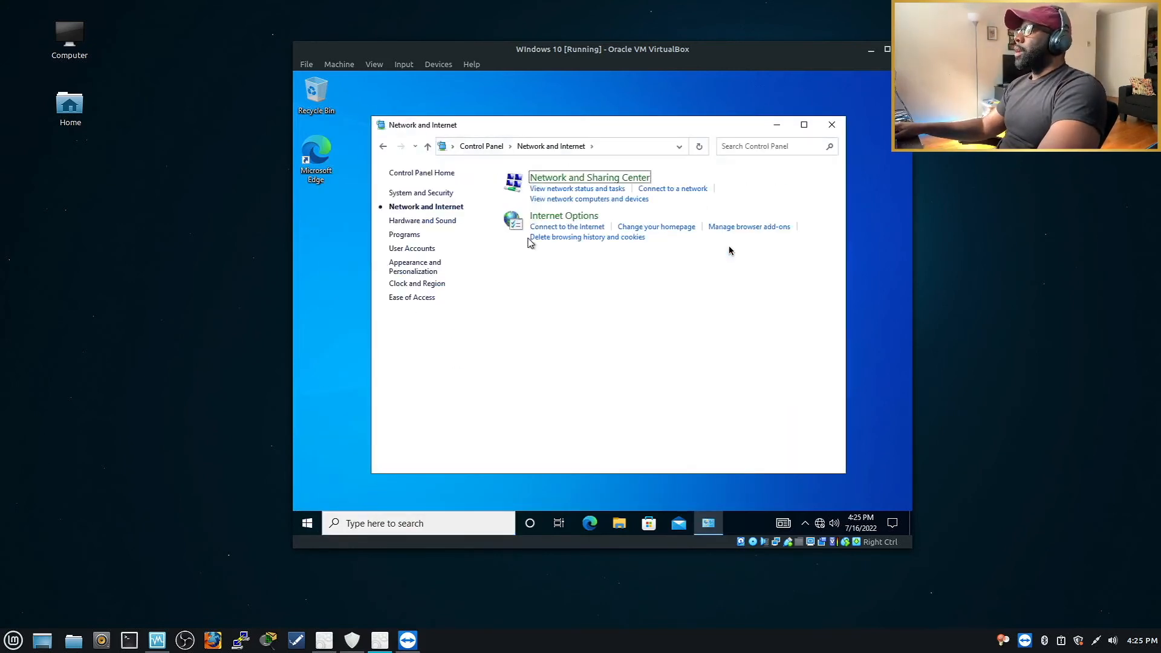
left_click(583, 178)
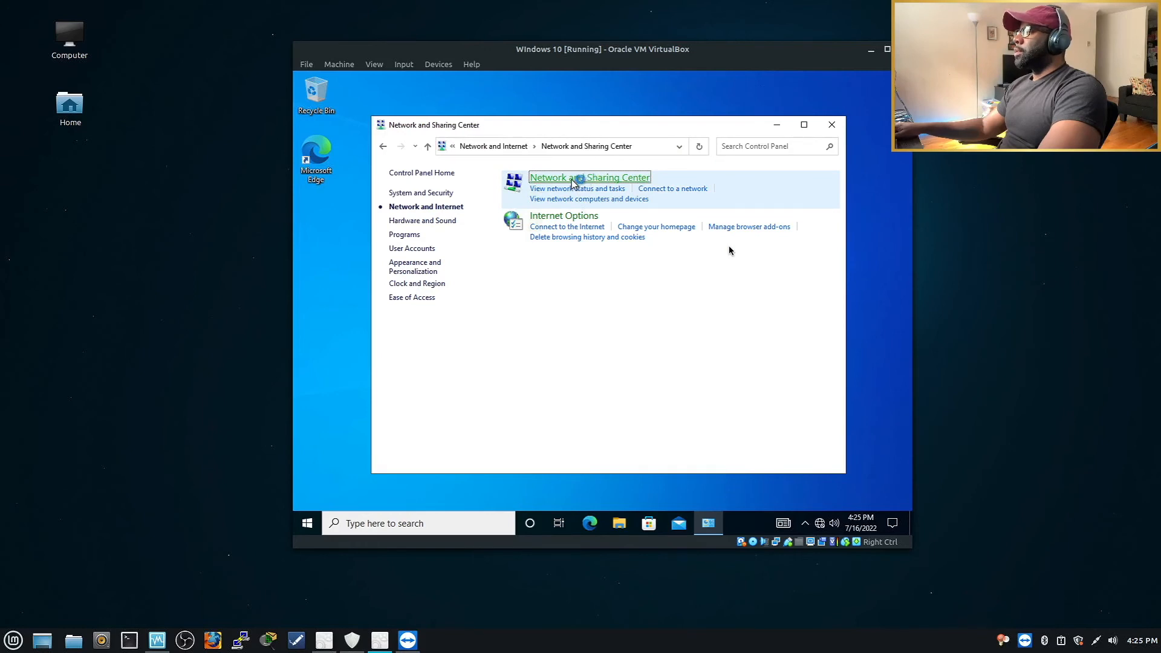
left_click(756, 221)
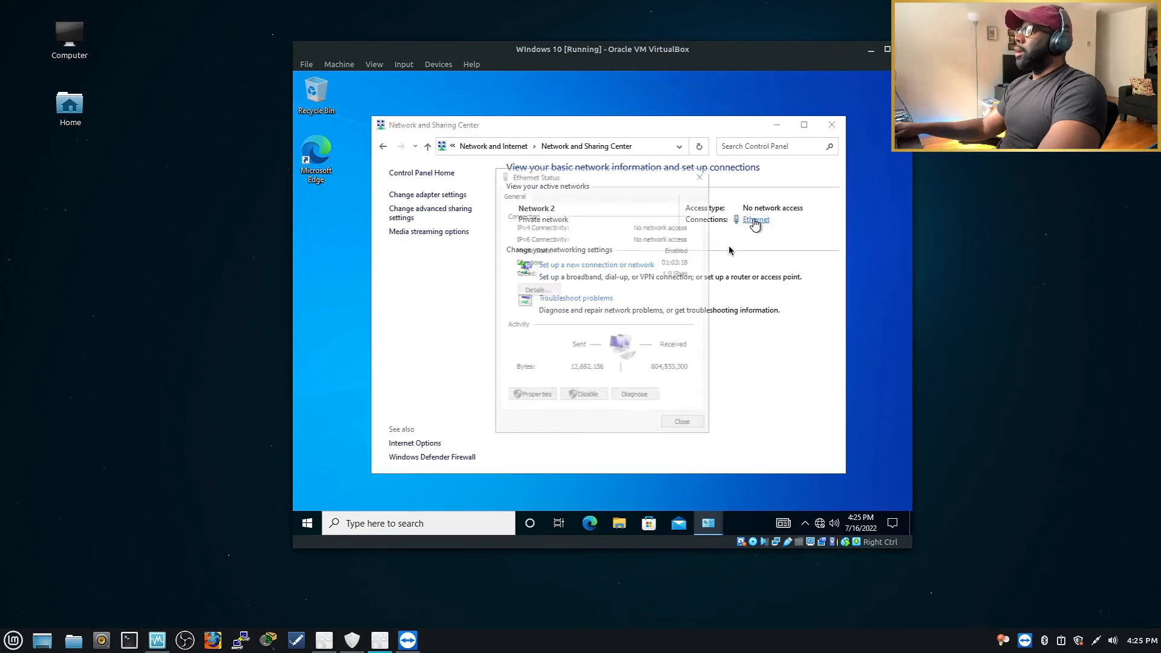
left_click(528, 397)
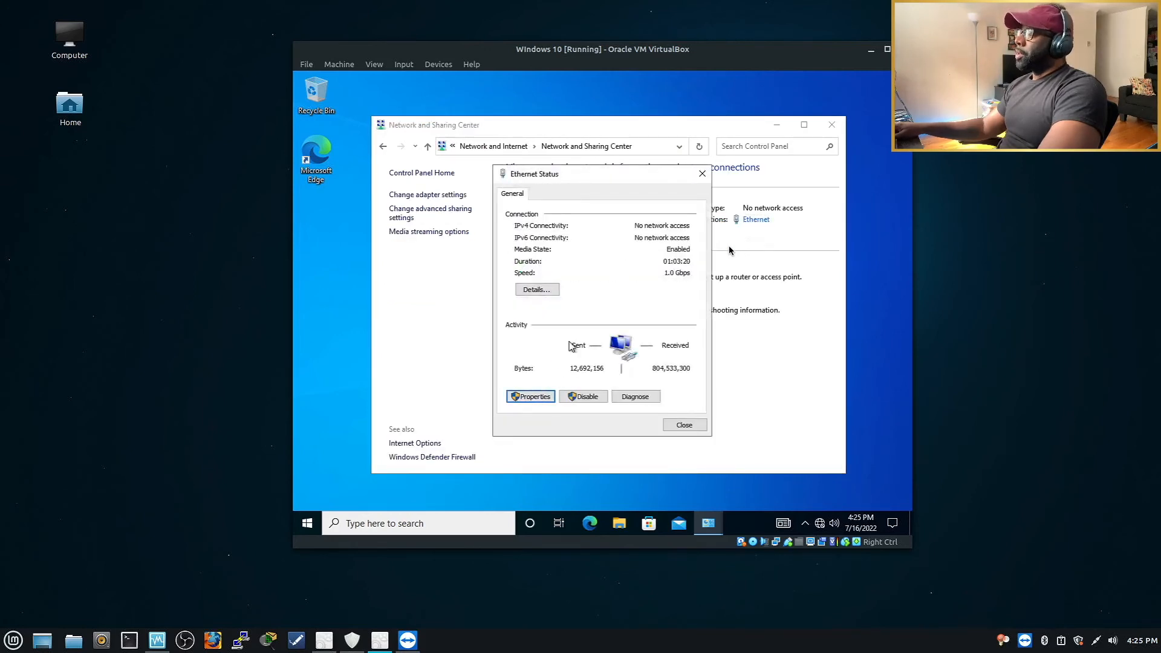
double_click(551, 312)
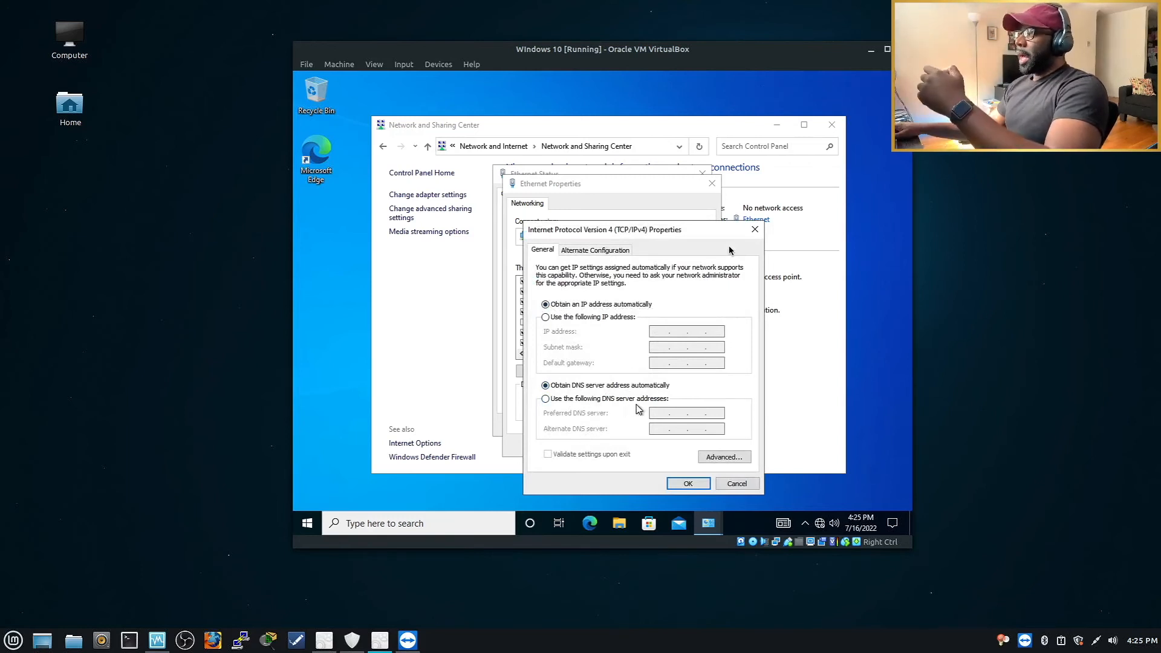
Step: Accept the client's IPv4 and Ethernet properties without changes and close the remaining network windows
left_click(690, 483)
left_click(644, 445)
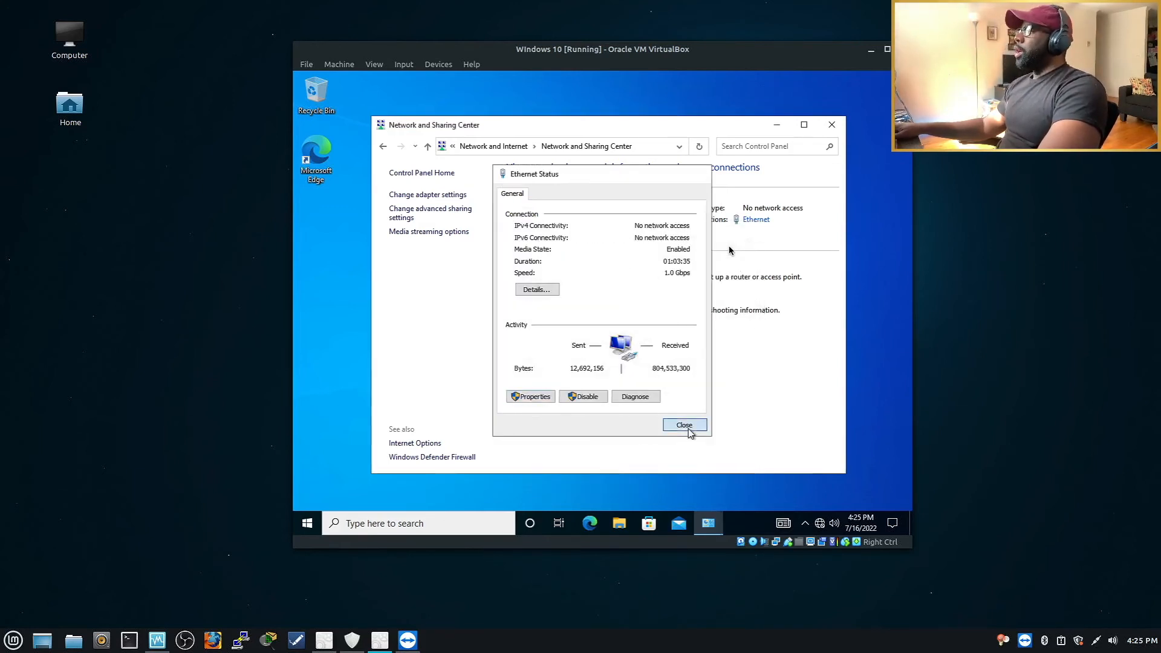
left_click(684, 426)
left_click(832, 124)
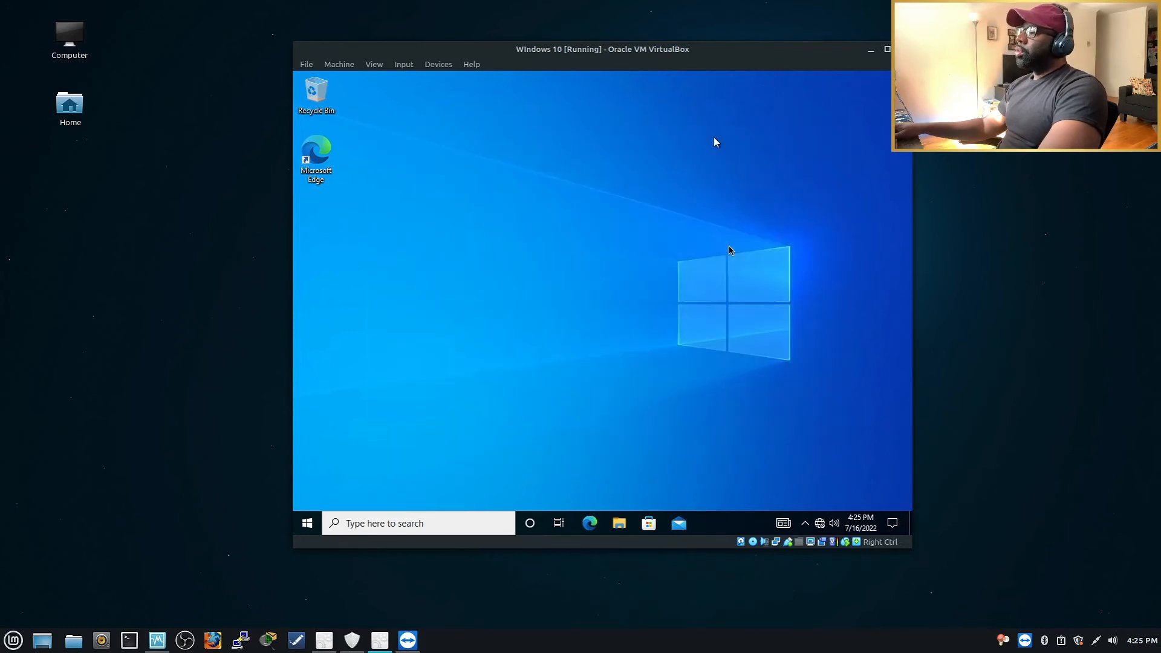
Step: Open Command Prompt on the Windows 10 VM and release its current IP lease with ipconfig /release
left_click(430, 524)
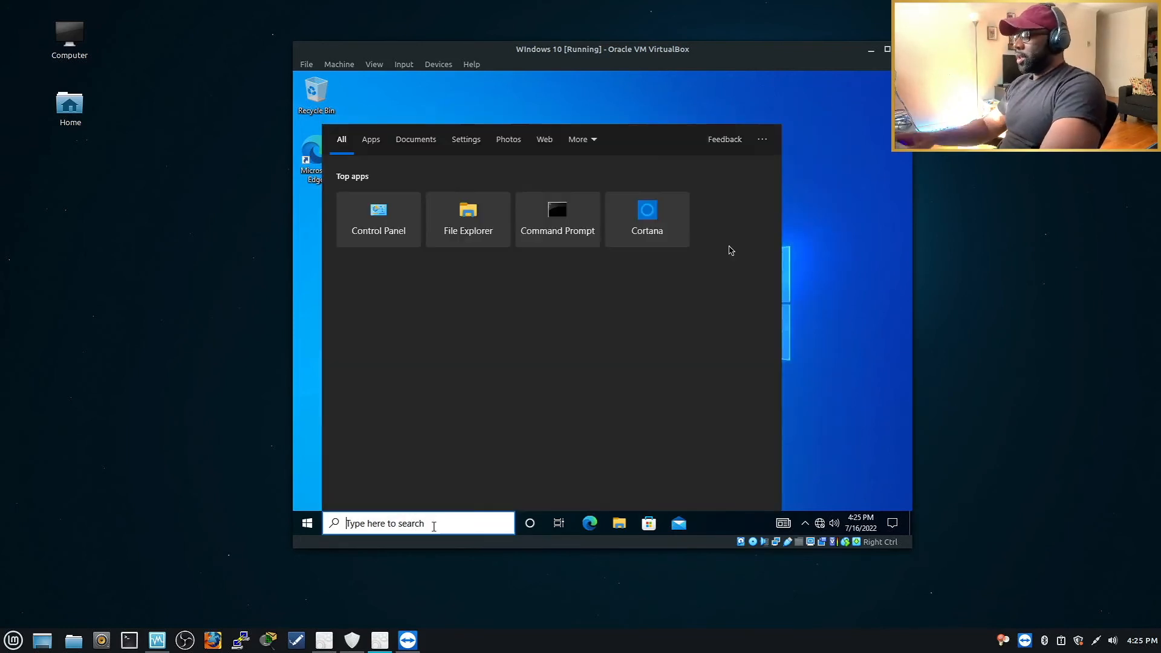
type("cmd")
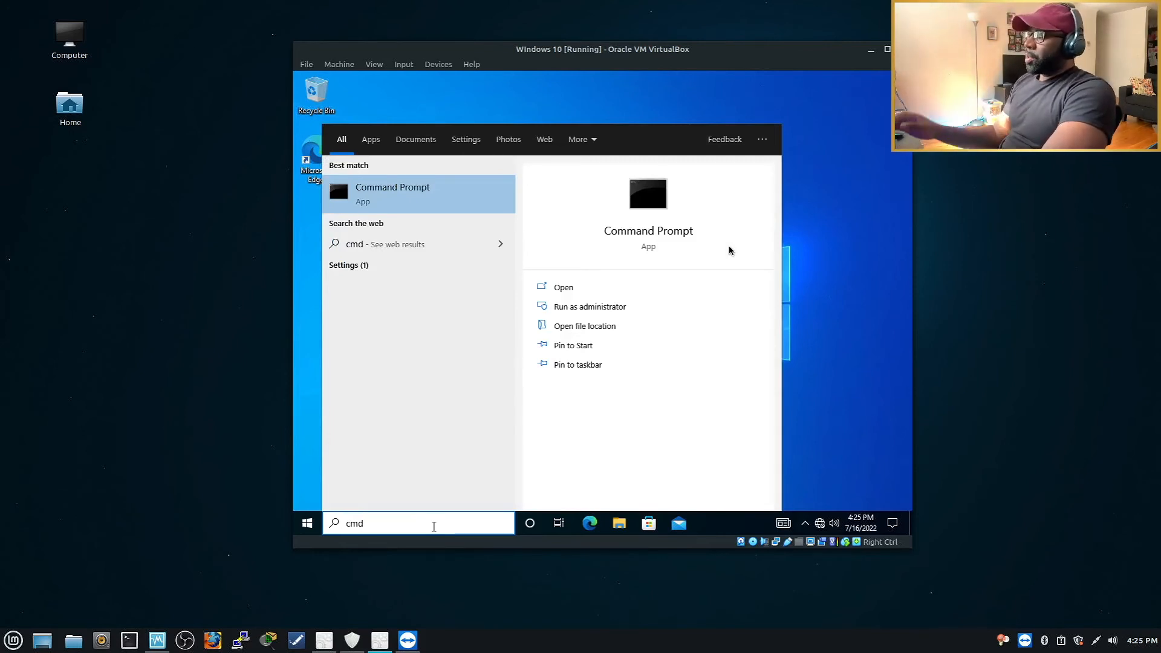
key("Return")
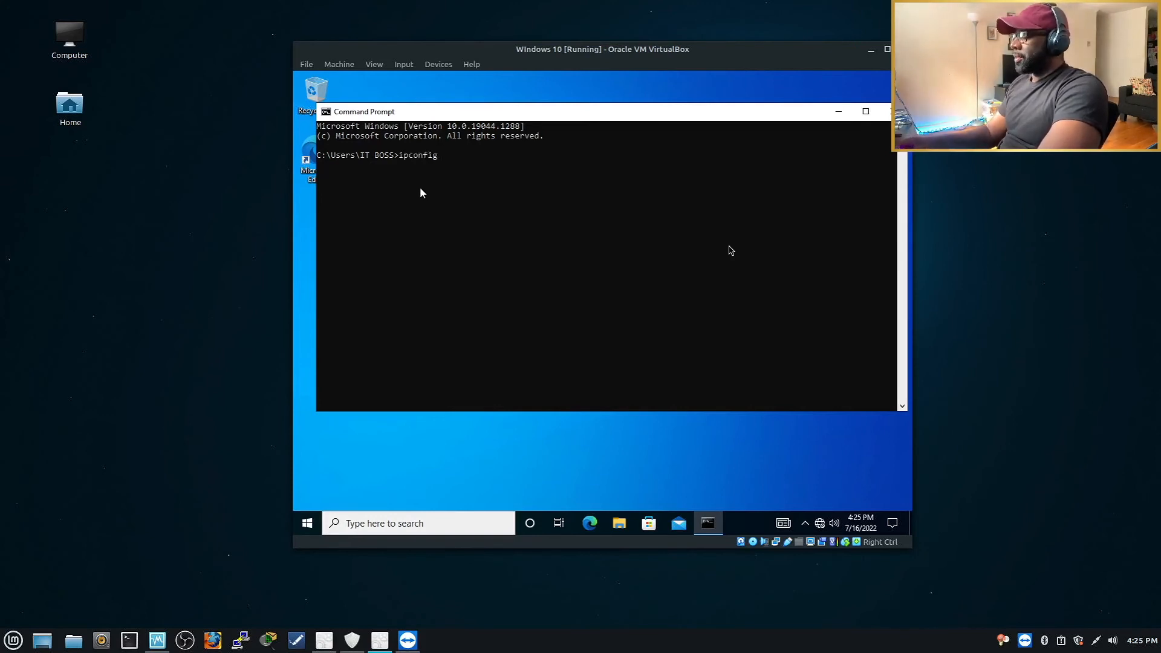
type("release")
key("Return")
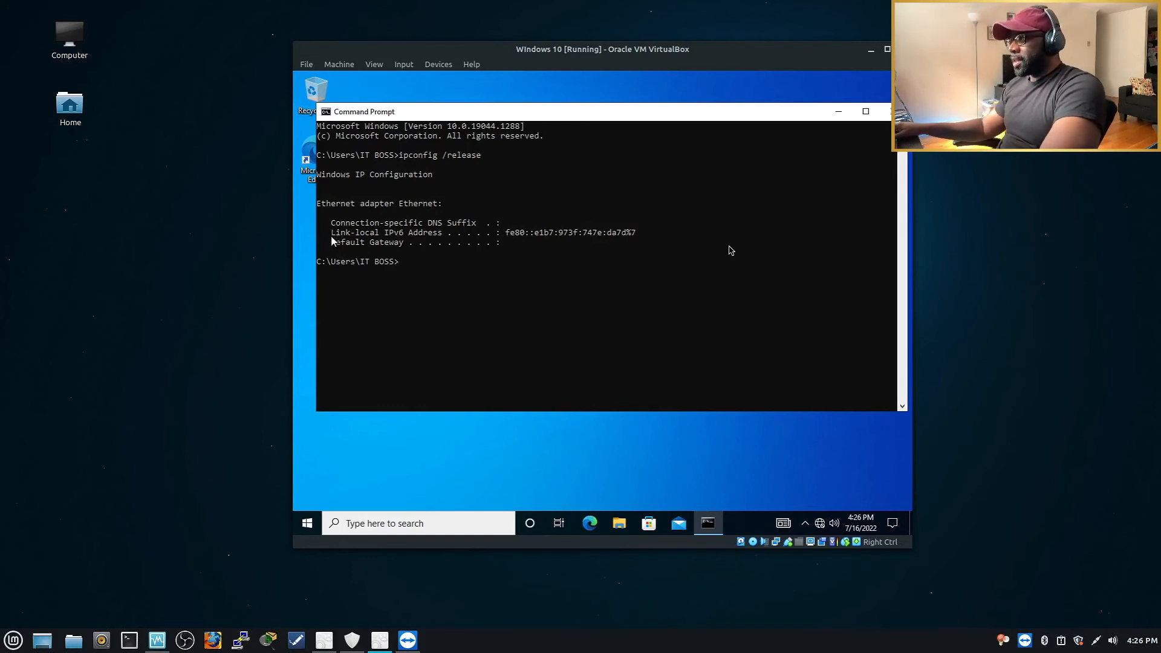
Step: Examine the Ethernet adapter's DNS suffix, link-local IPv6 address and default gateway lines in the ipconfig /release output
left_click_drag(332, 238, 453, 241)
left_click_drag(545, 232, 636, 233)
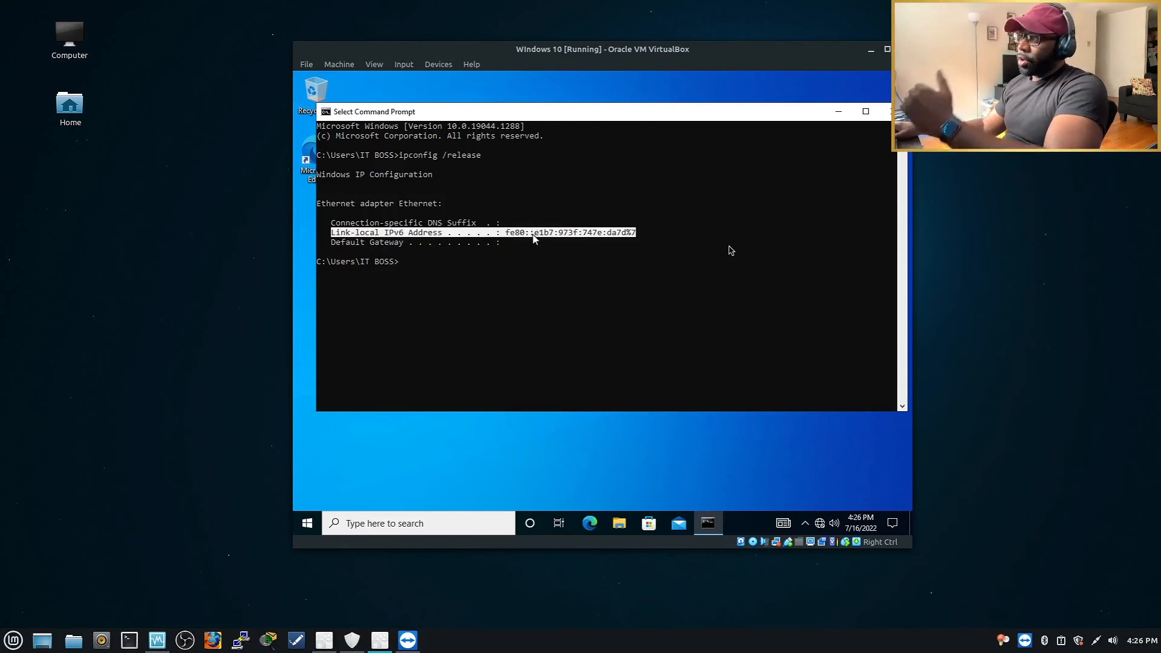
left_click(513, 262)
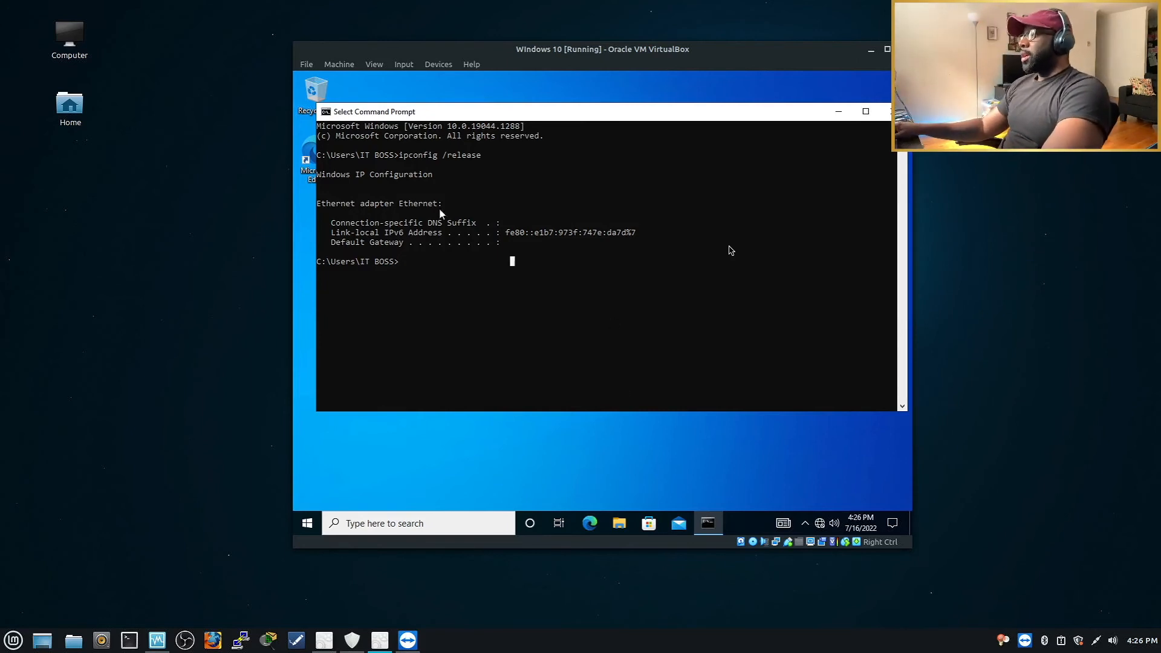
left_click_drag(331, 222, 606, 242)
left_click(487, 263)
left_click(411, 262)
left_click(397, 261)
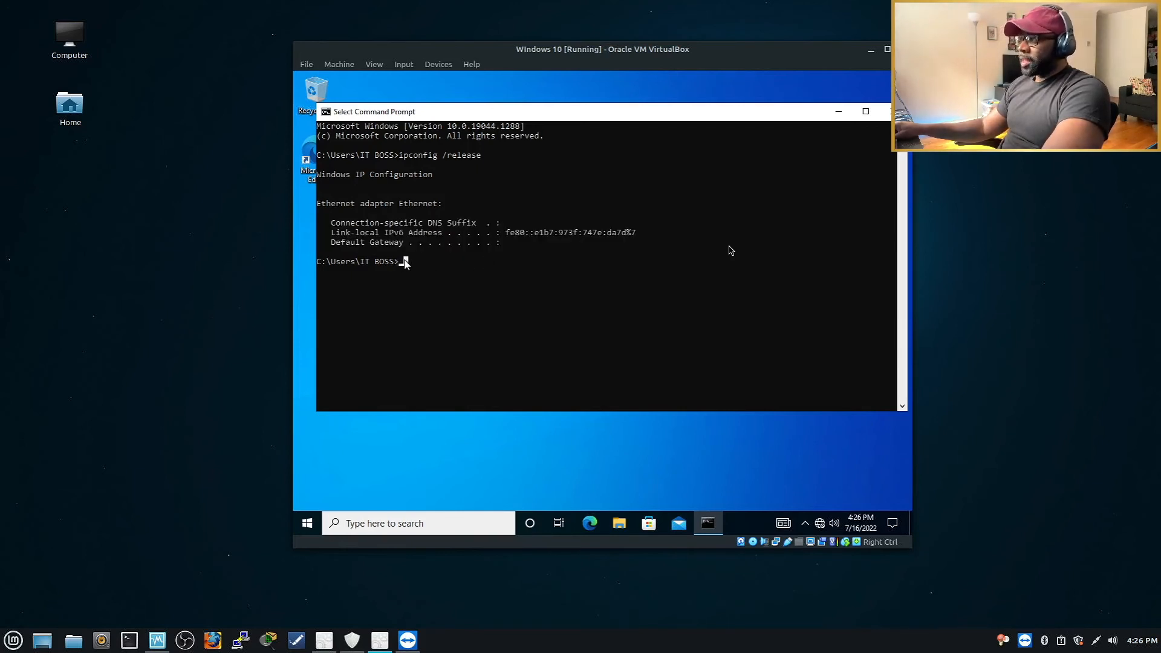
Step: Try to renew the Windows 10 client's IP lease with ipconfig /renew
left_click(404, 262)
key("Escape")
type("ipconfig /renew")
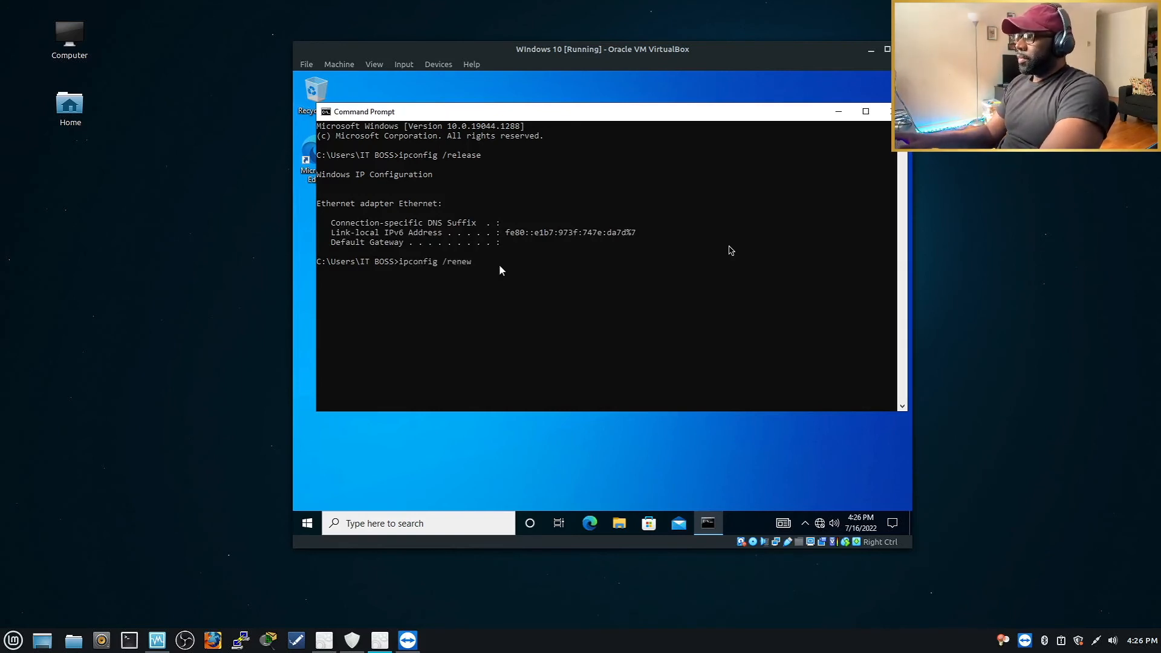
key("Return")
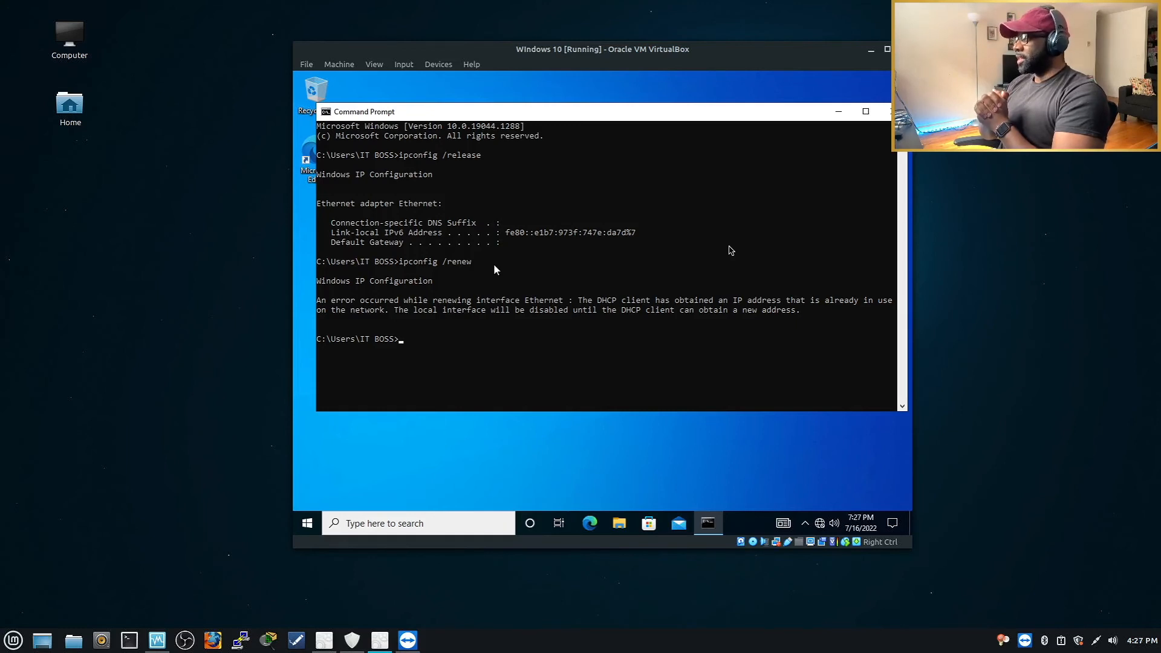
Step: Run ipconfig /renew again on the Windows 10 client and move the Command Prompt window slightly up the desktop
key("Up")
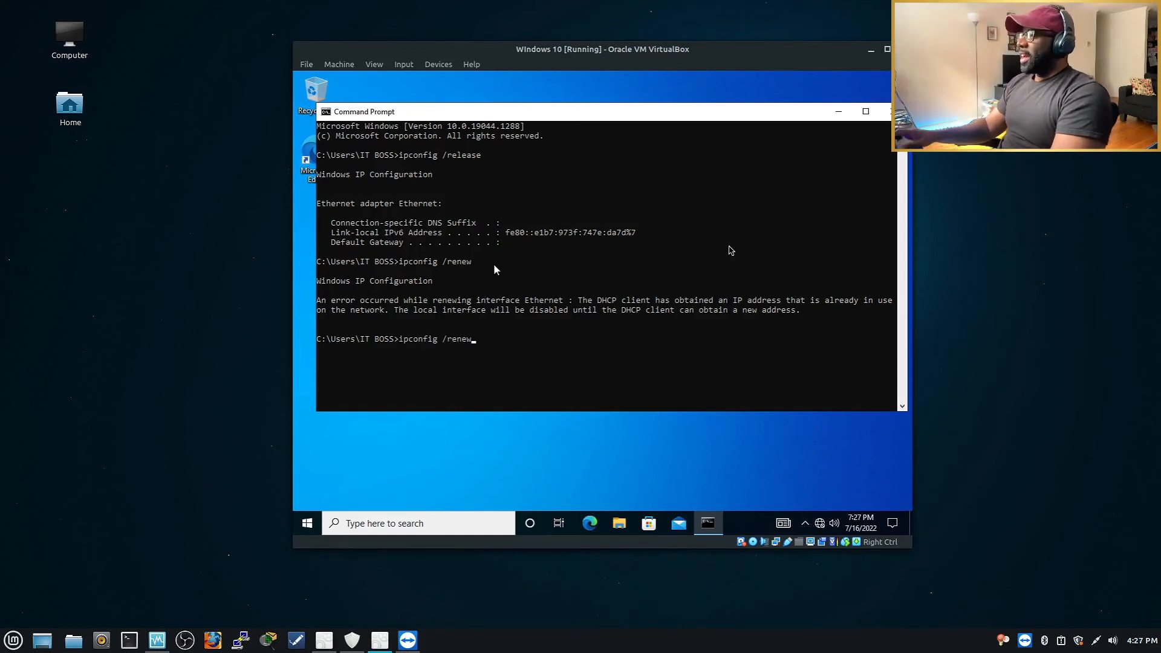
key("Return")
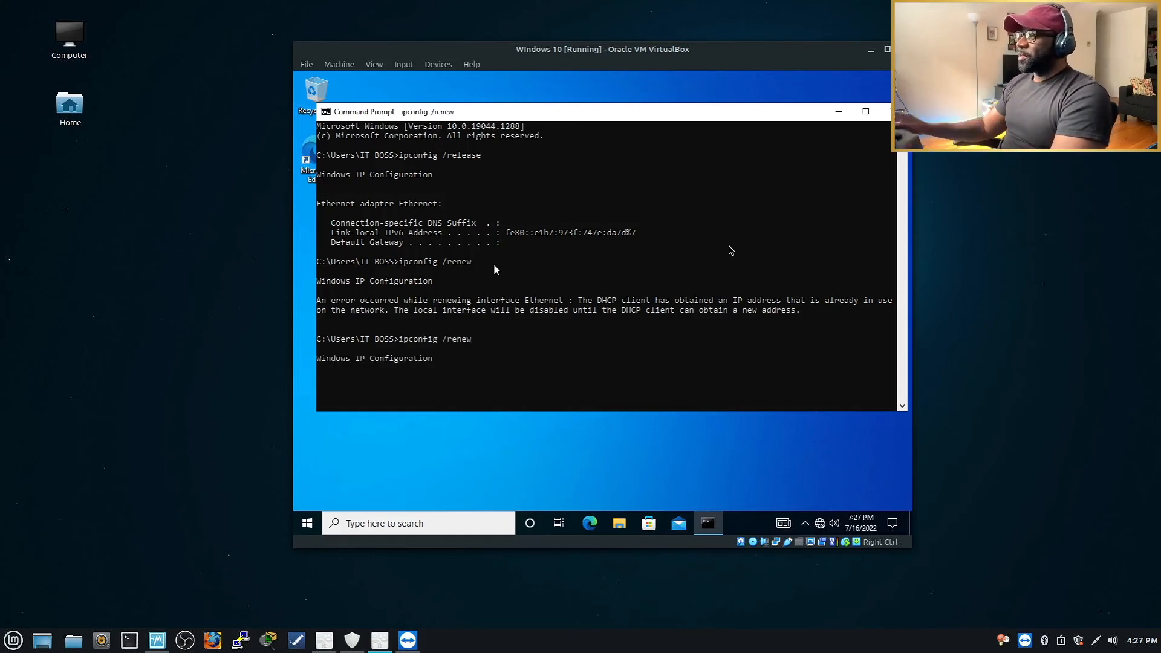
left_click_drag(688, 114, 682, 100)
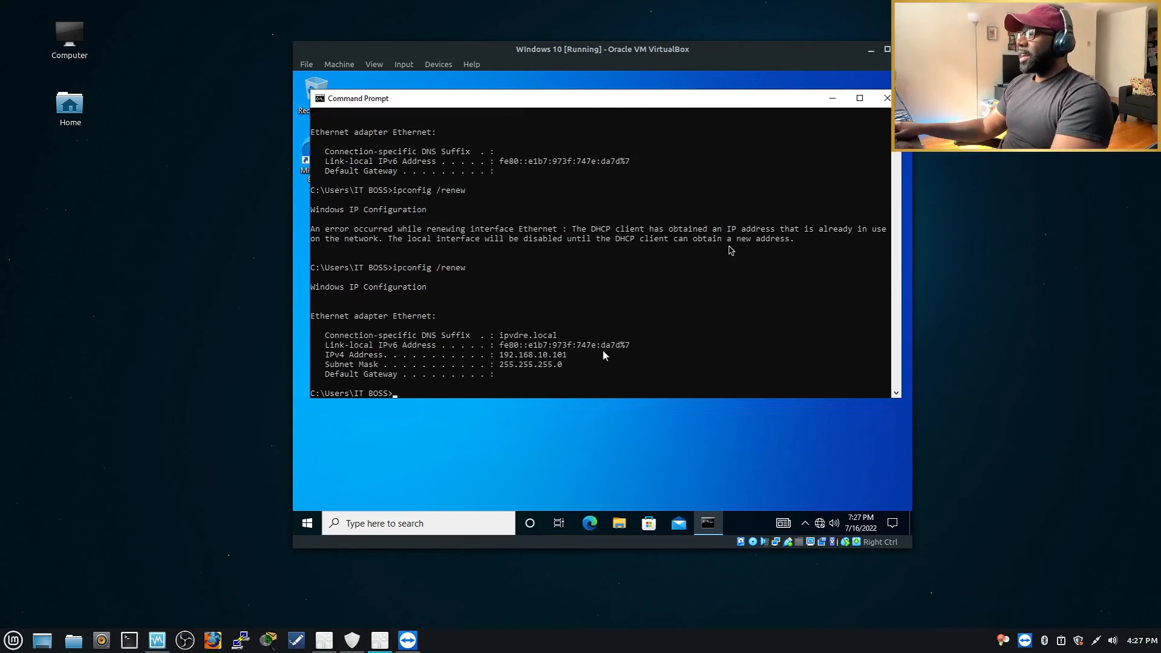
scroll(603, 350, "down", 1)
scroll(599, 363, "up", 1)
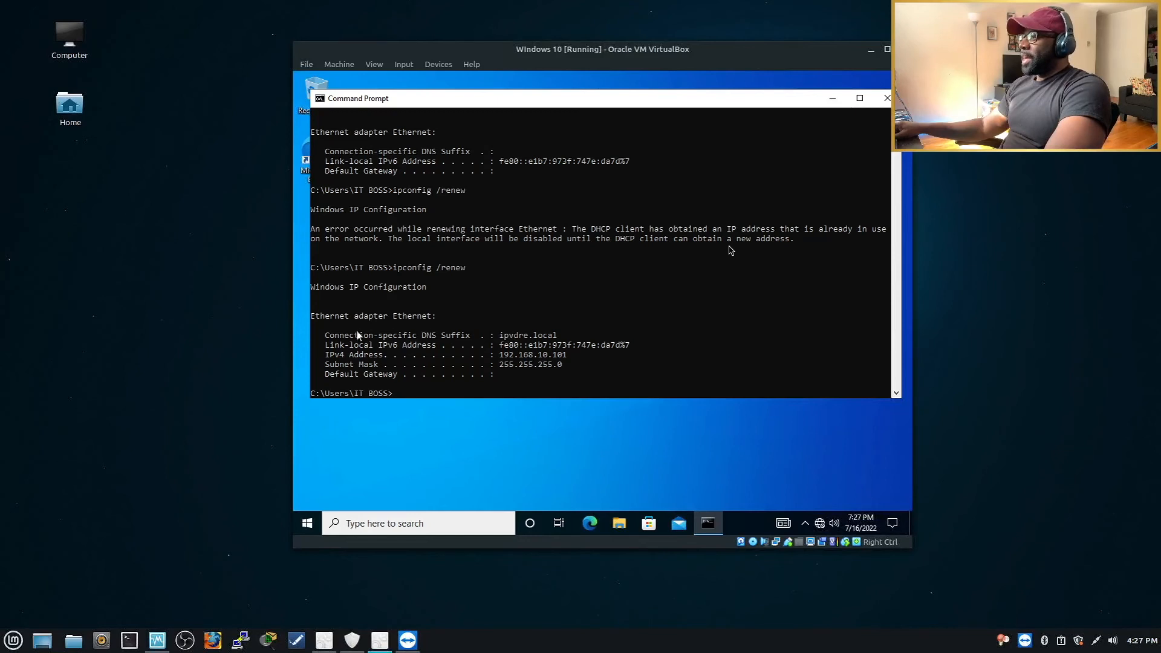
Step: Highlight the renewed Ethernet adapter's address details, clear the selection and repeat ipconfig /renew
left_click_drag(321, 336, 636, 372)
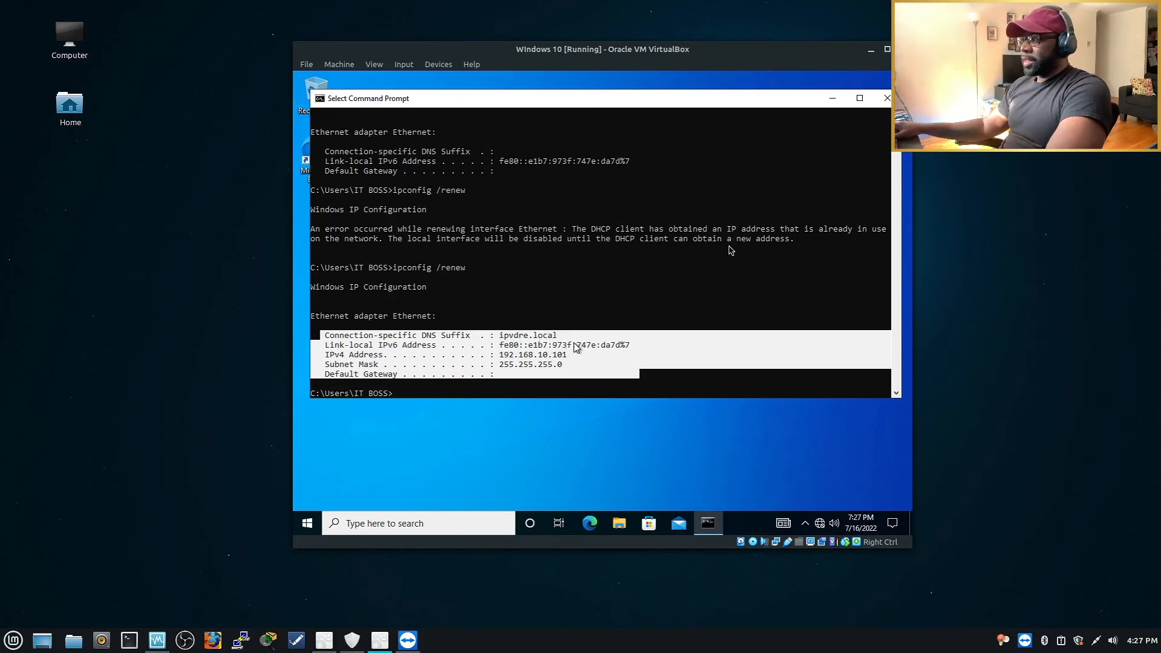
left_click(525, 364)
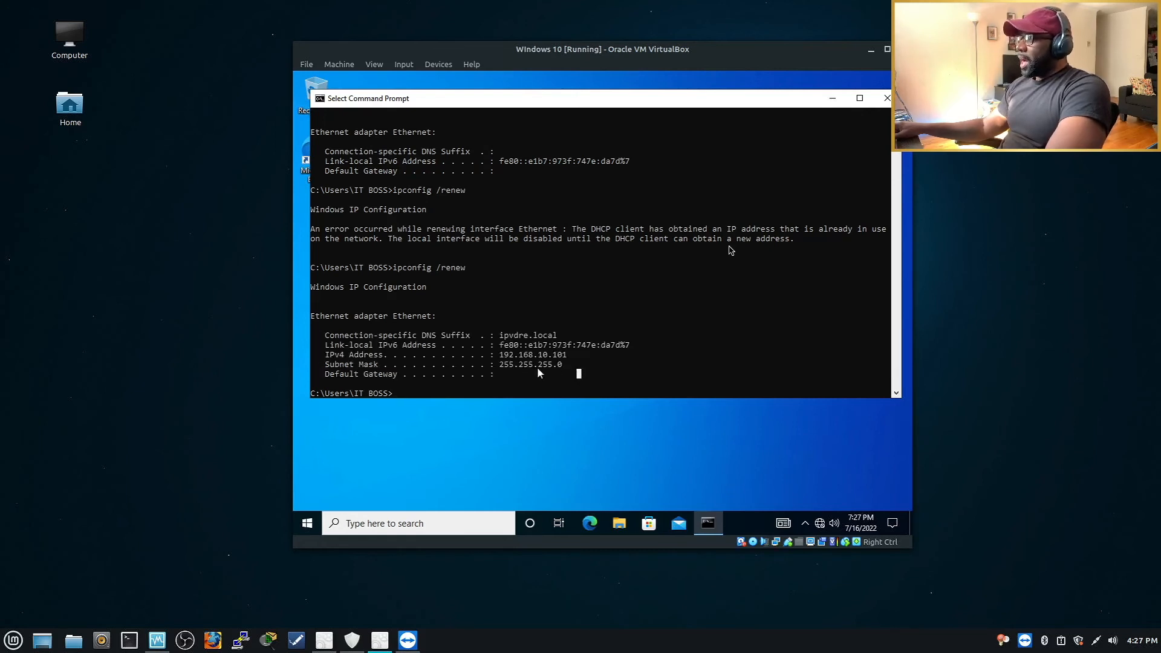
left_click(395, 393)
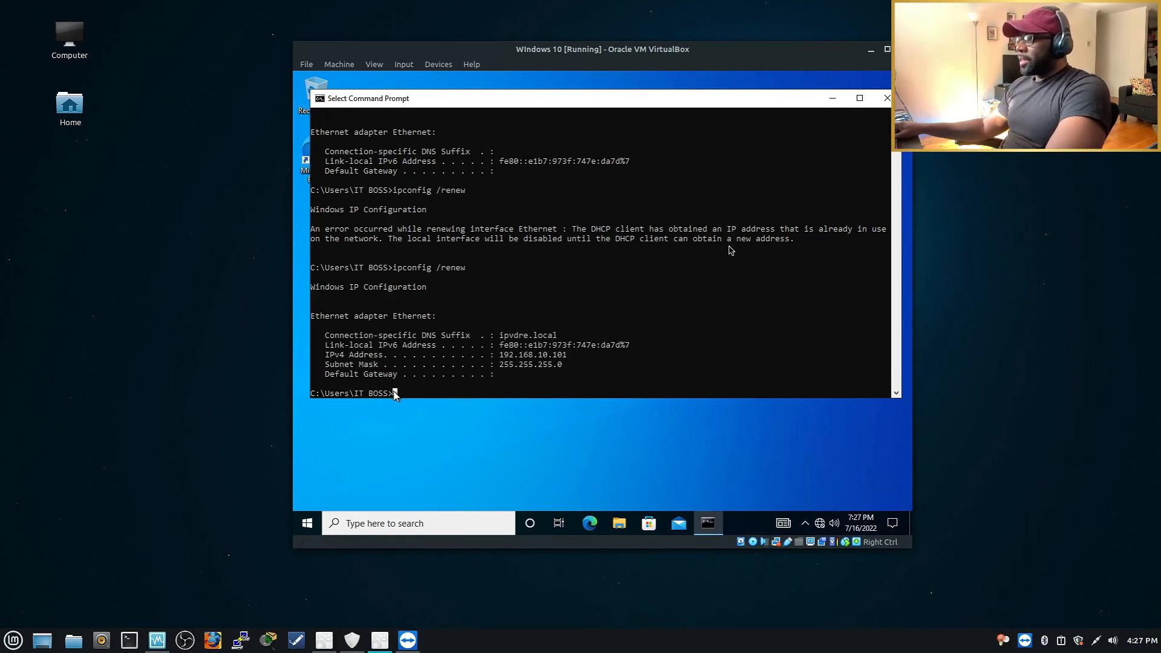
key("Escape")
key("Up")
key("Return")
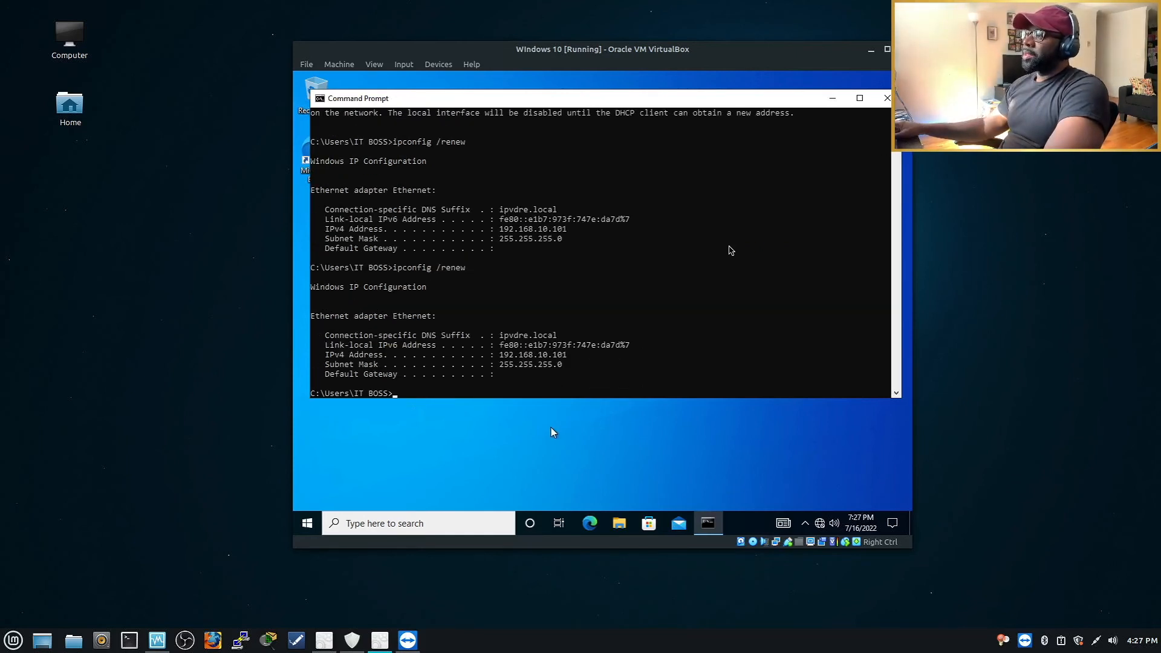
Step: Display the Windows 10 client's basic IP configuration with ipconfig
type("ipconfid")
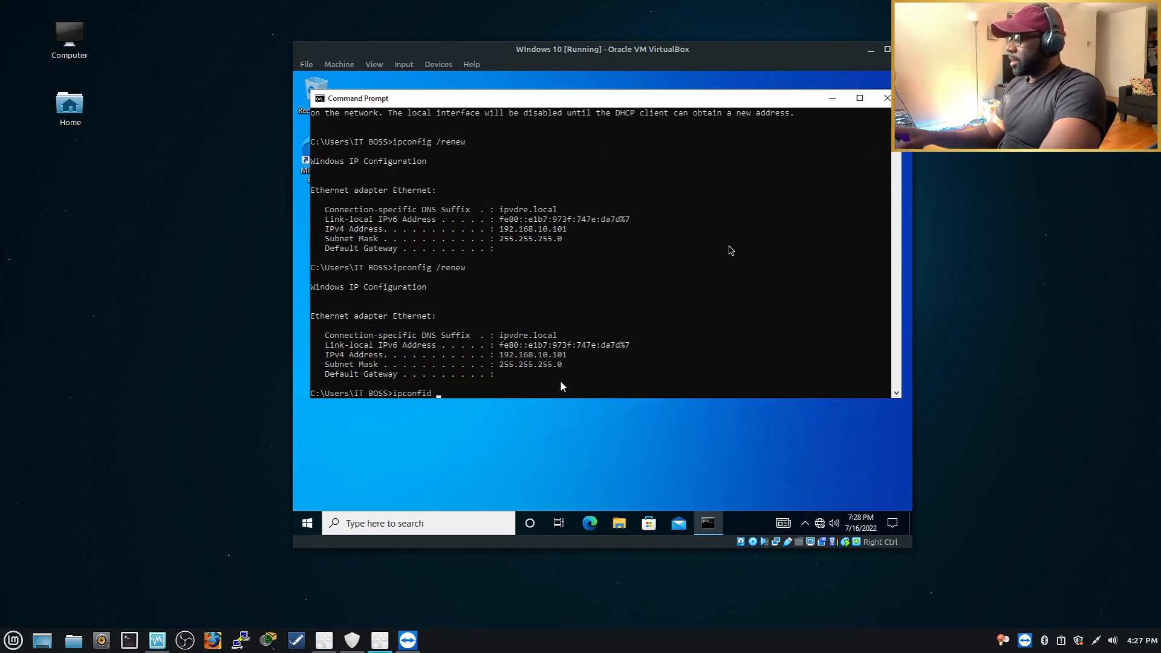
key("BackSpace")
key("BackSpace")
type("g")
key("Return")
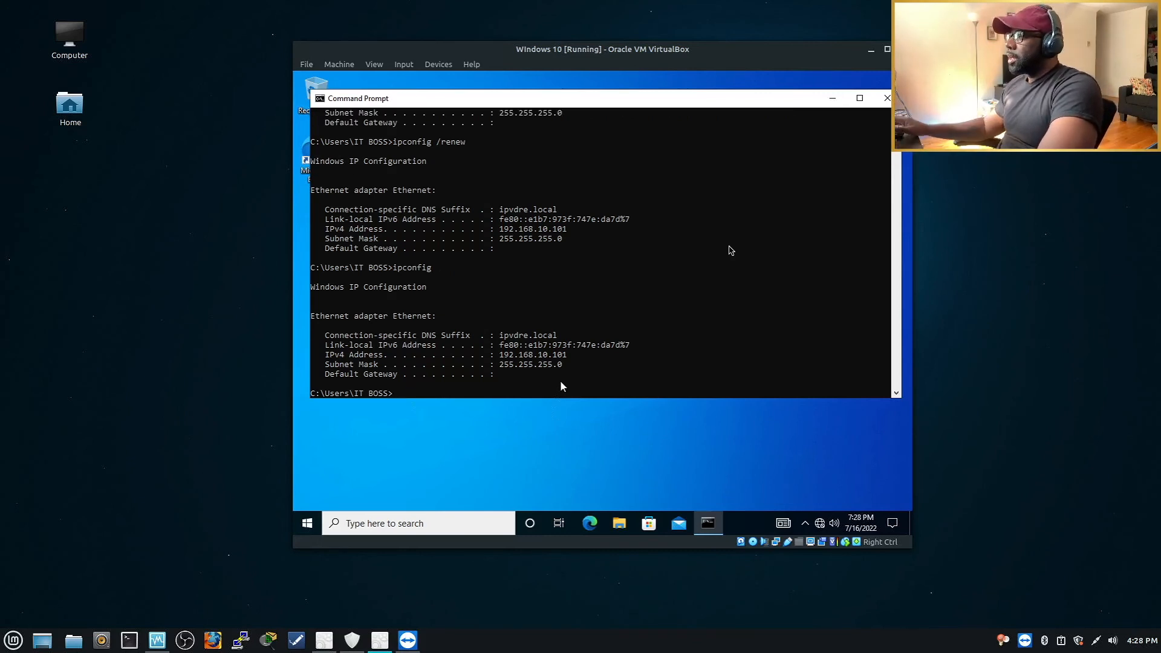
Step: Check the client's DHCP server, lease and DNS details with ipconfig /all and close Command Prompt
key("Up")
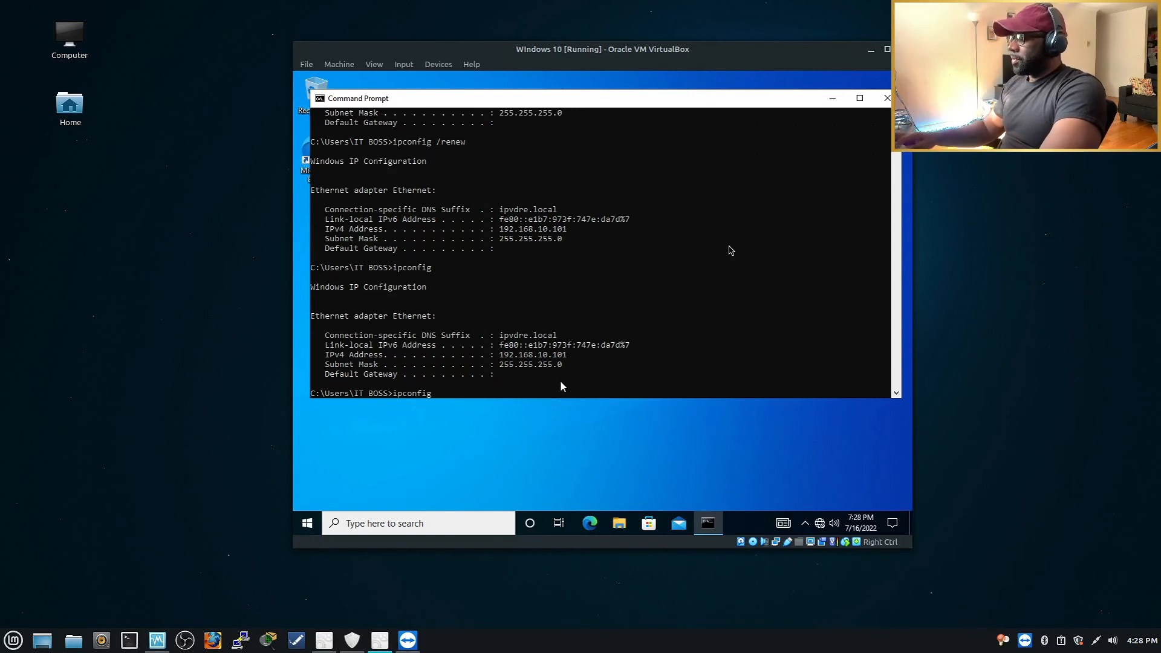
type("/all")
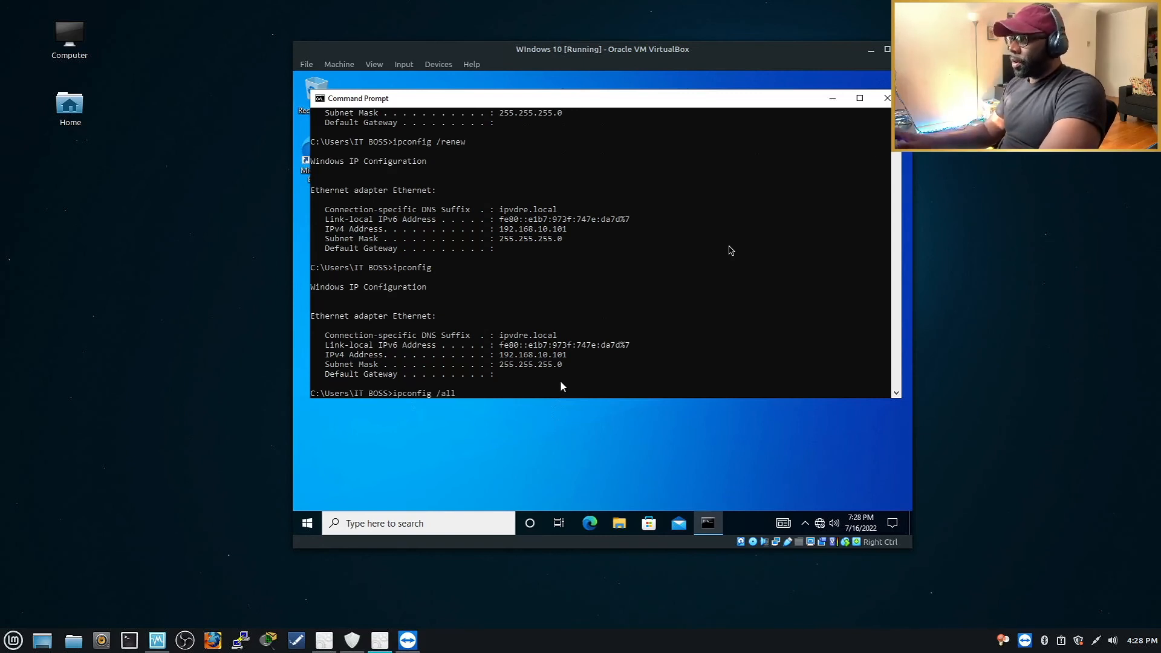
key("Return")
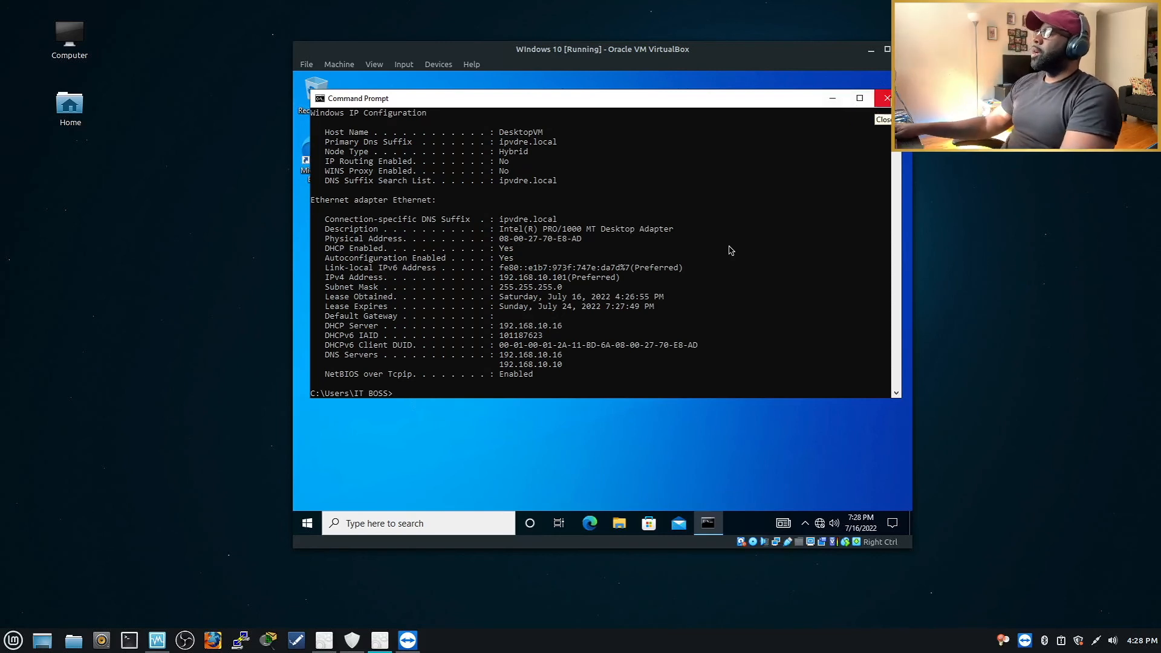
left_click(884, 98)
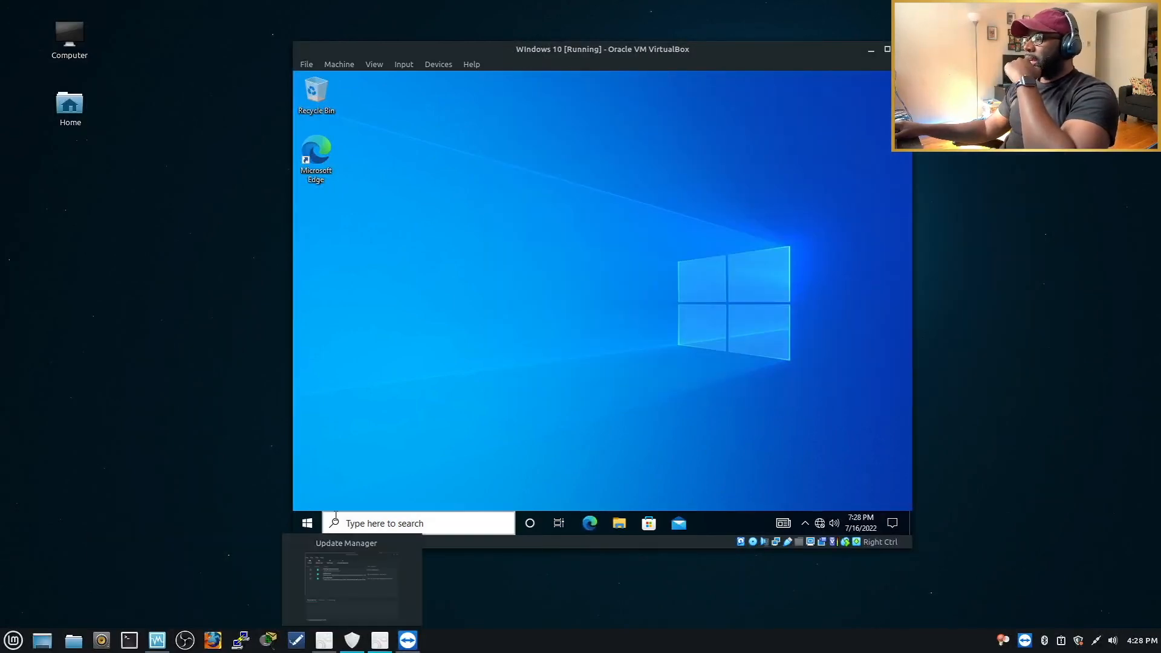
Step: Switch to the DHCP console on the Windows Server 2019 VM, expand the IPv4 scope and widen the console tree
left_click(324, 641)
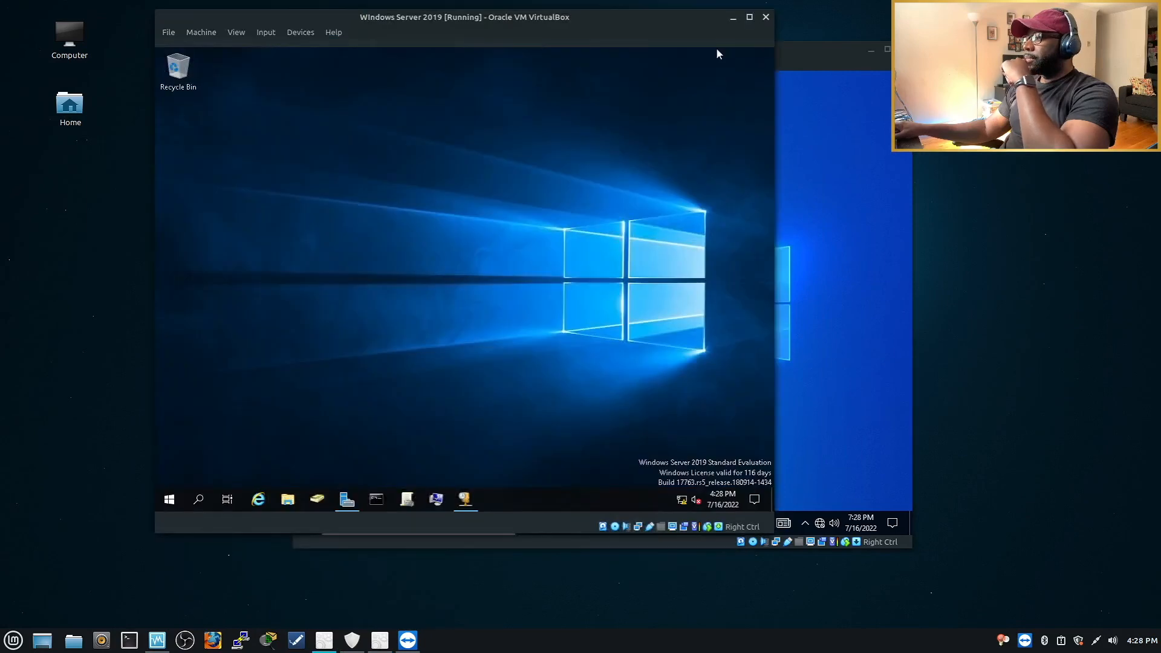
left_click(470, 503)
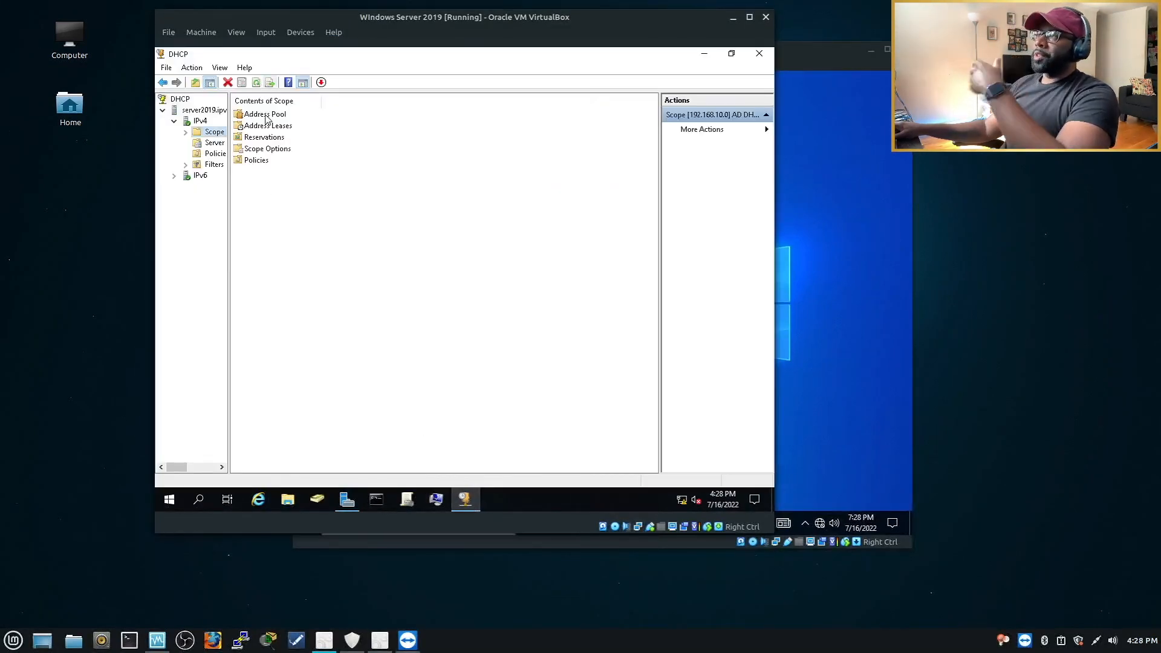
double_click(212, 136)
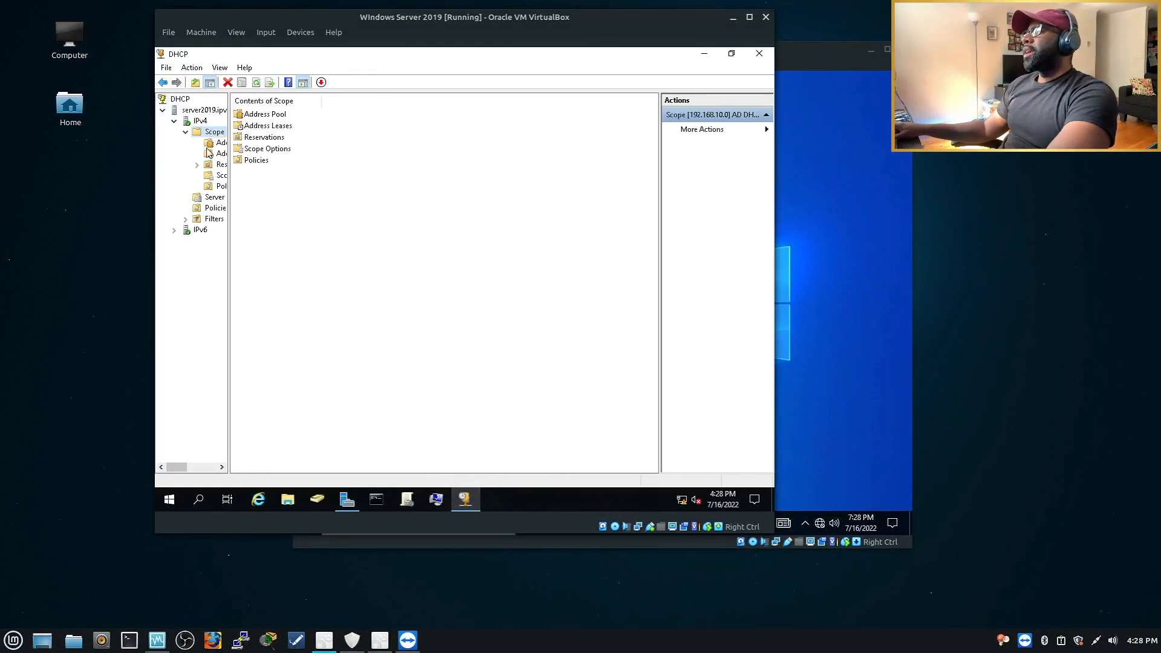
left_click_drag(229, 116, 456, 136)
Step: View the introduction and Additional DHCP Server pages of the Split-Scope wizard for scope 192.168.10.0, and cancel the wizard
right_click(241, 134)
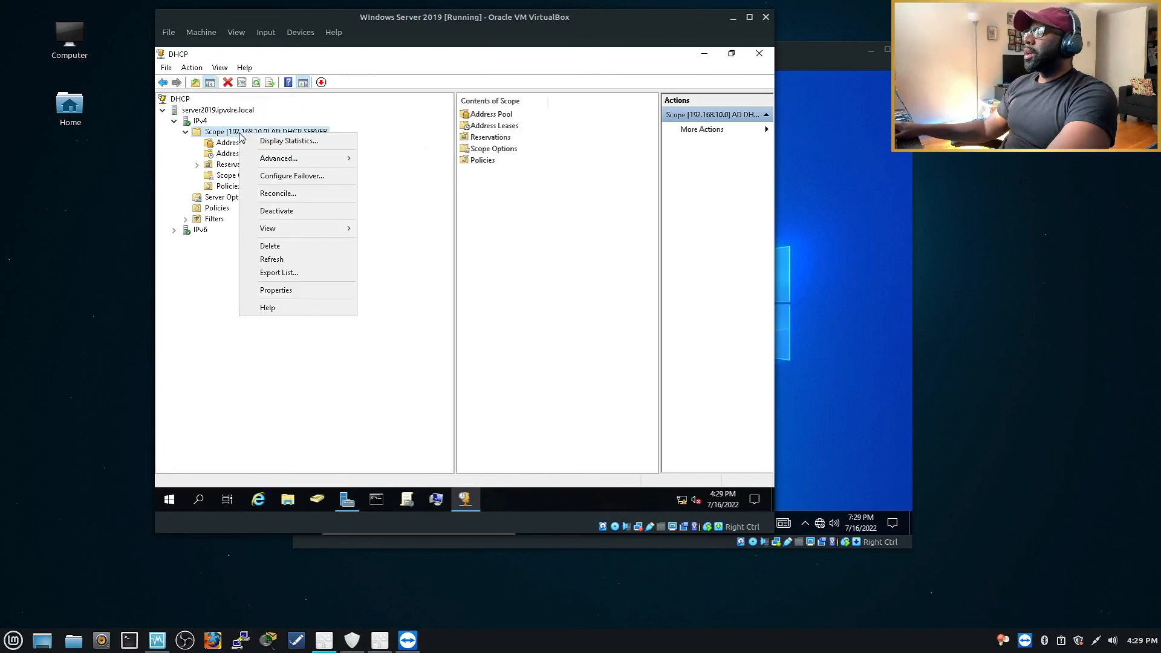
mouse_move(268, 161)
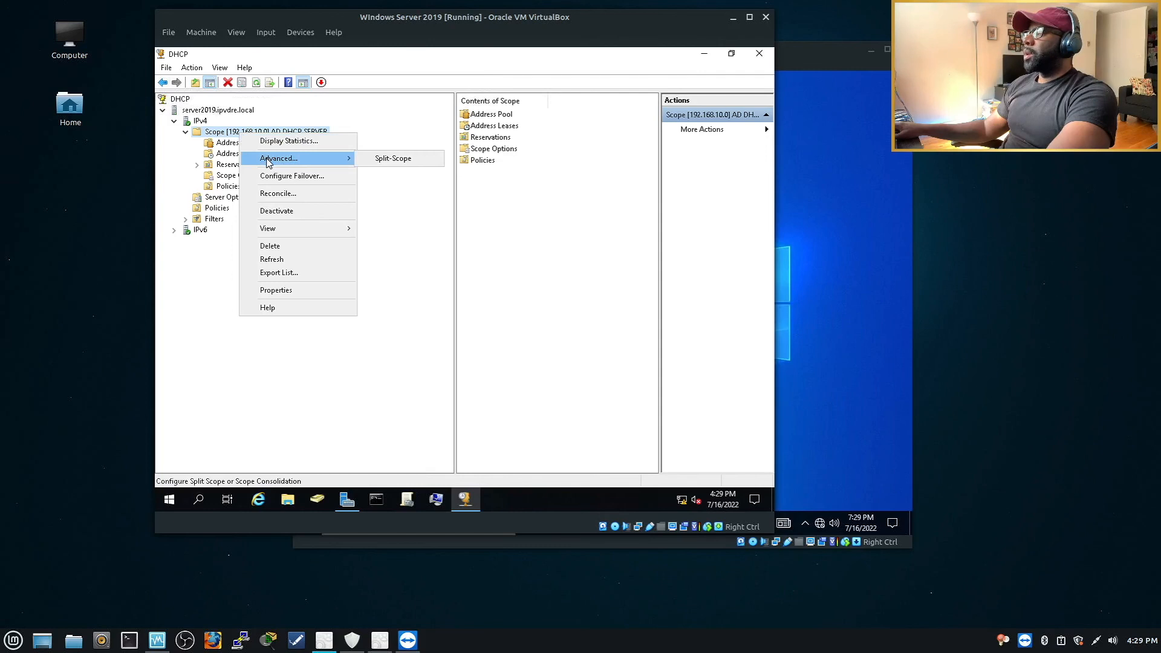
left_click(383, 160)
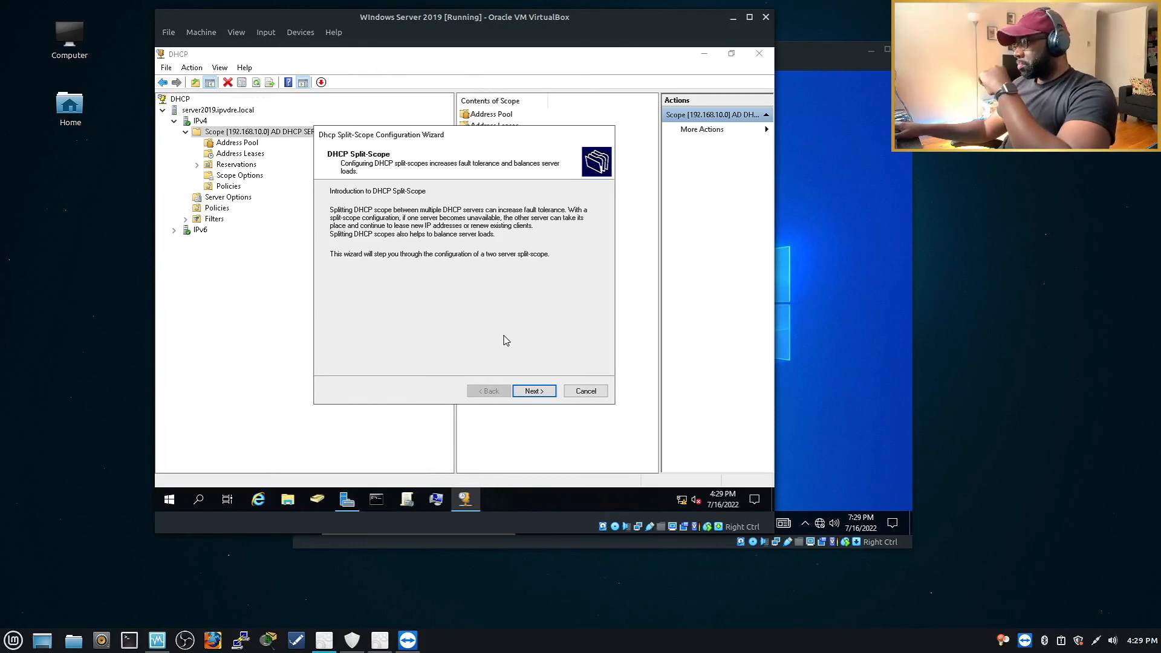
left_click(528, 393)
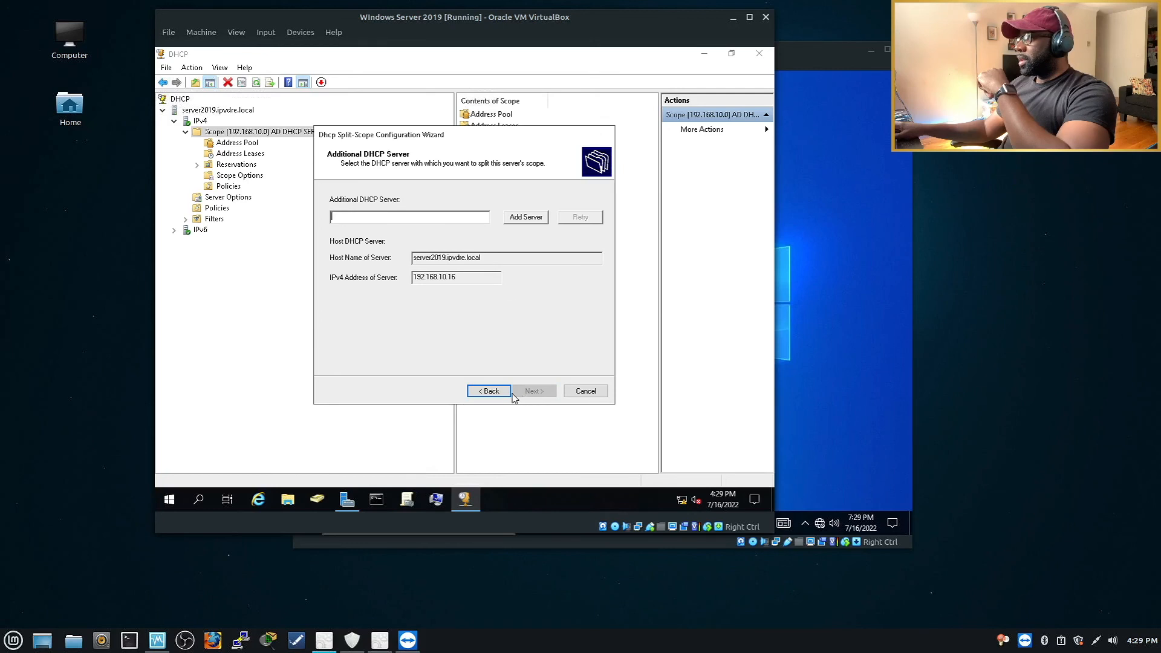
left_click(585, 392)
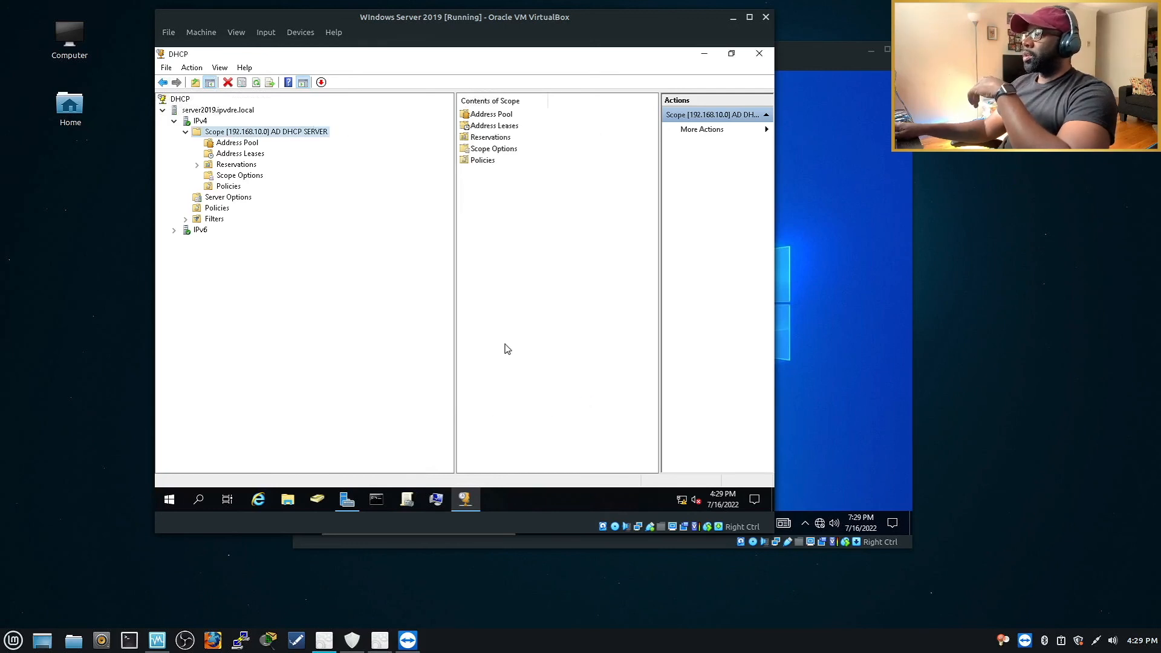
Step: Open the configuration of the scope's Scope Options, look through the available options and cancel without changes
right_click(256, 177)
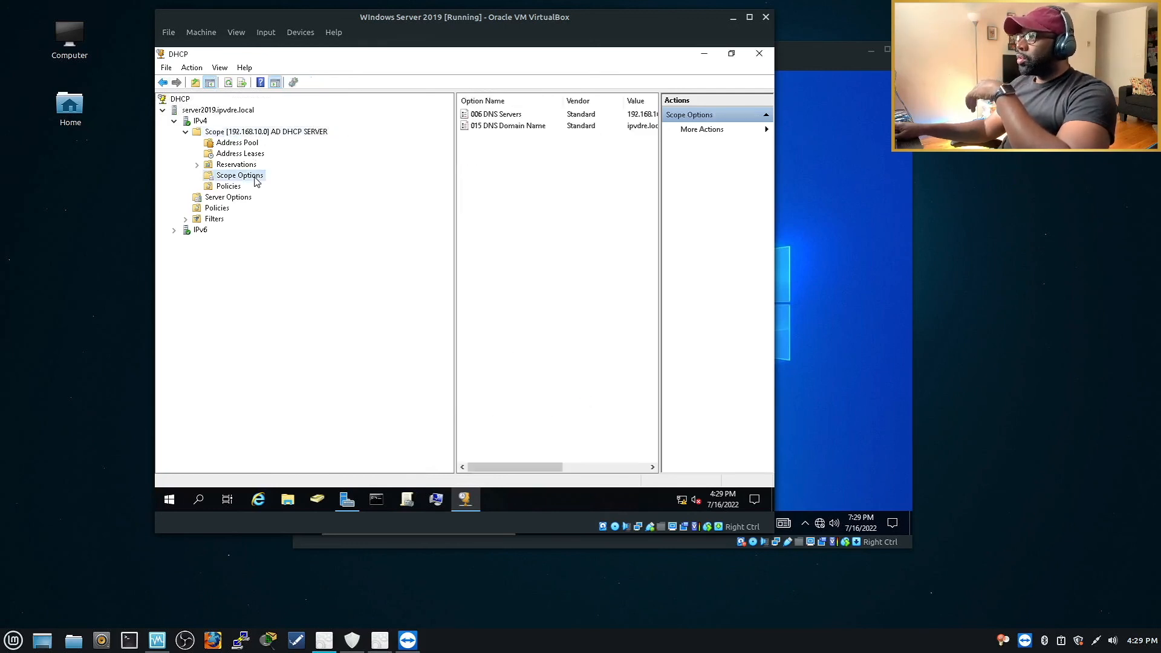
left_click(286, 187)
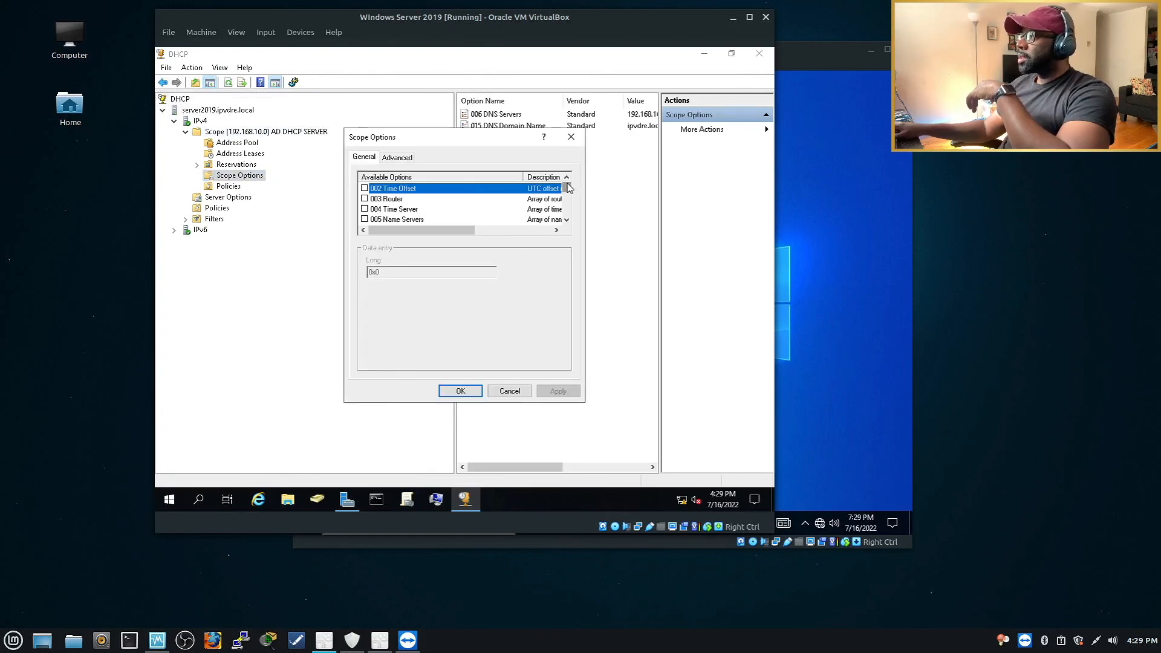
left_click_drag(567, 186, 568, 190)
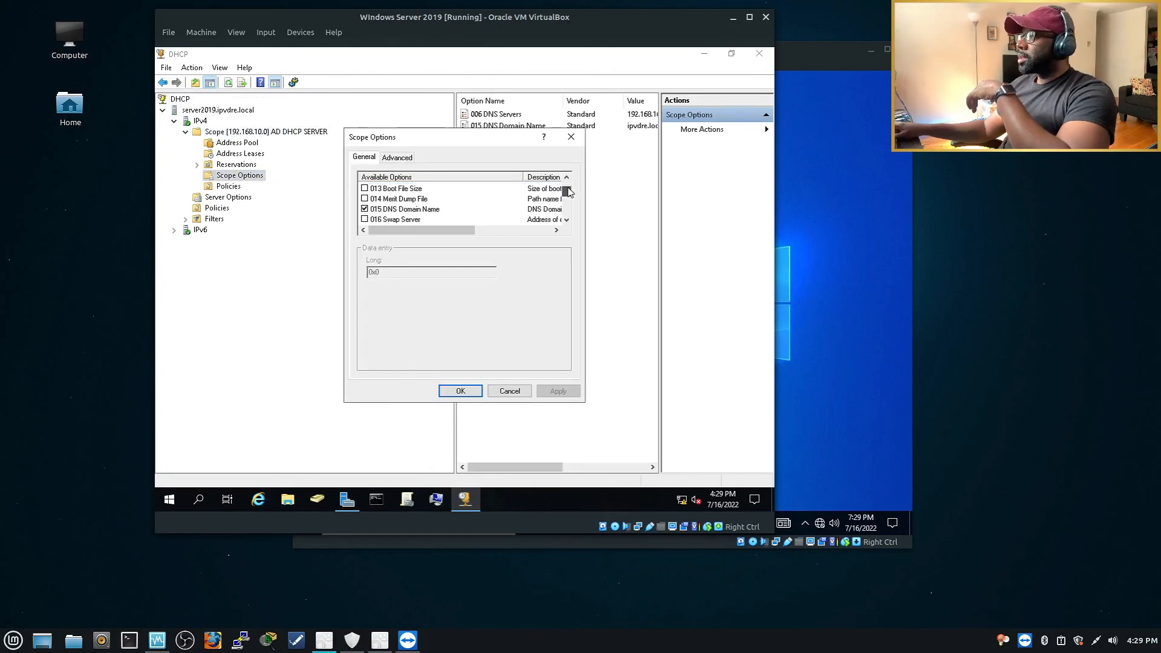
left_click(509, 392)
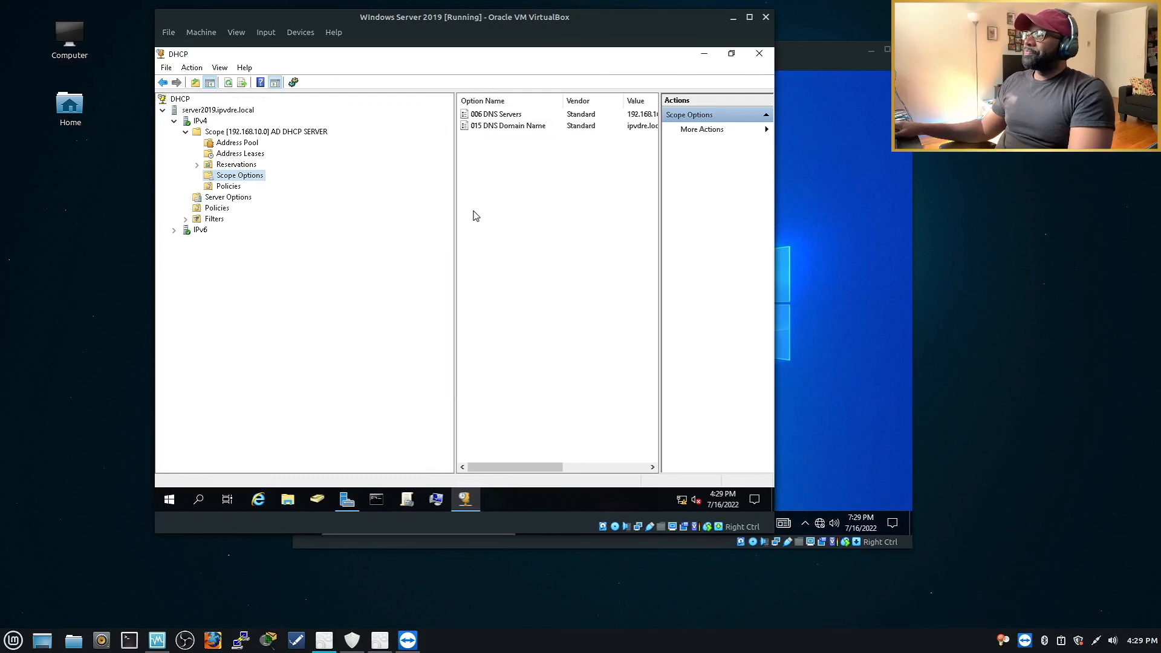
left_click(749, 16)
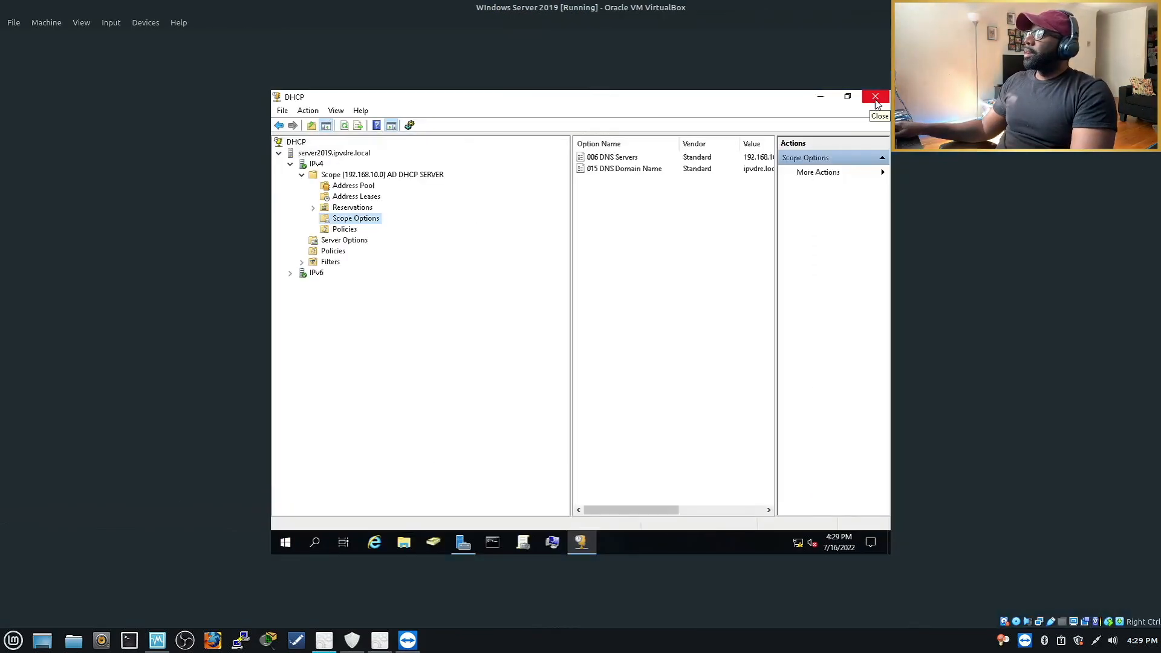
left_click(1137, 7)
left_click(766, 17)
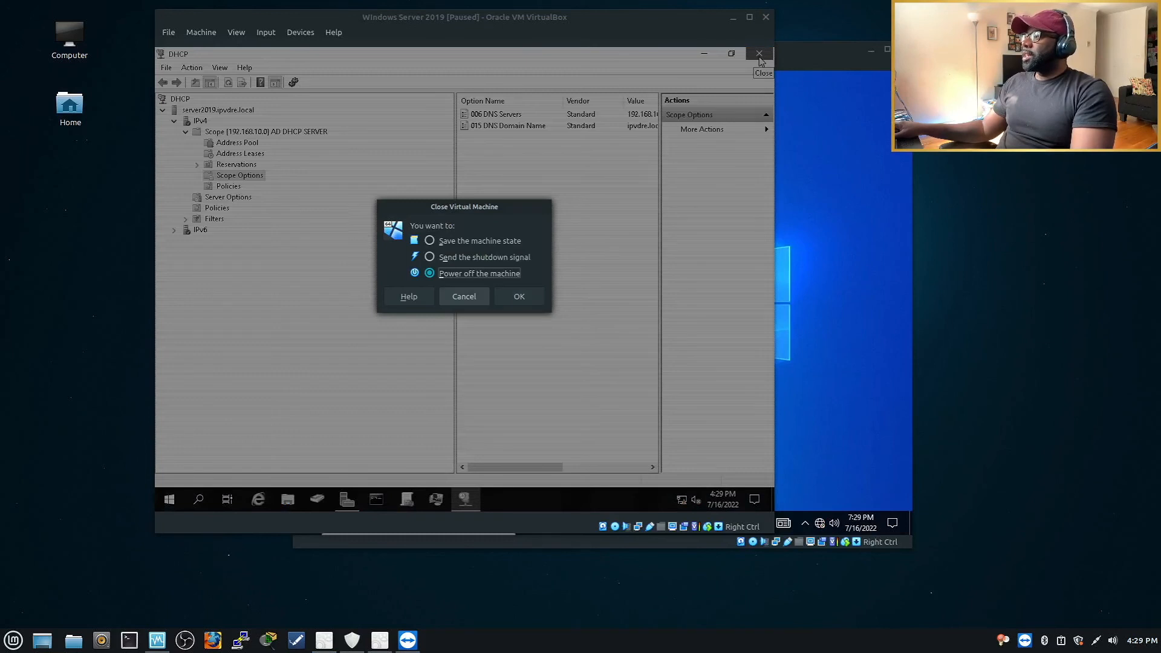
left_click(464, 296)
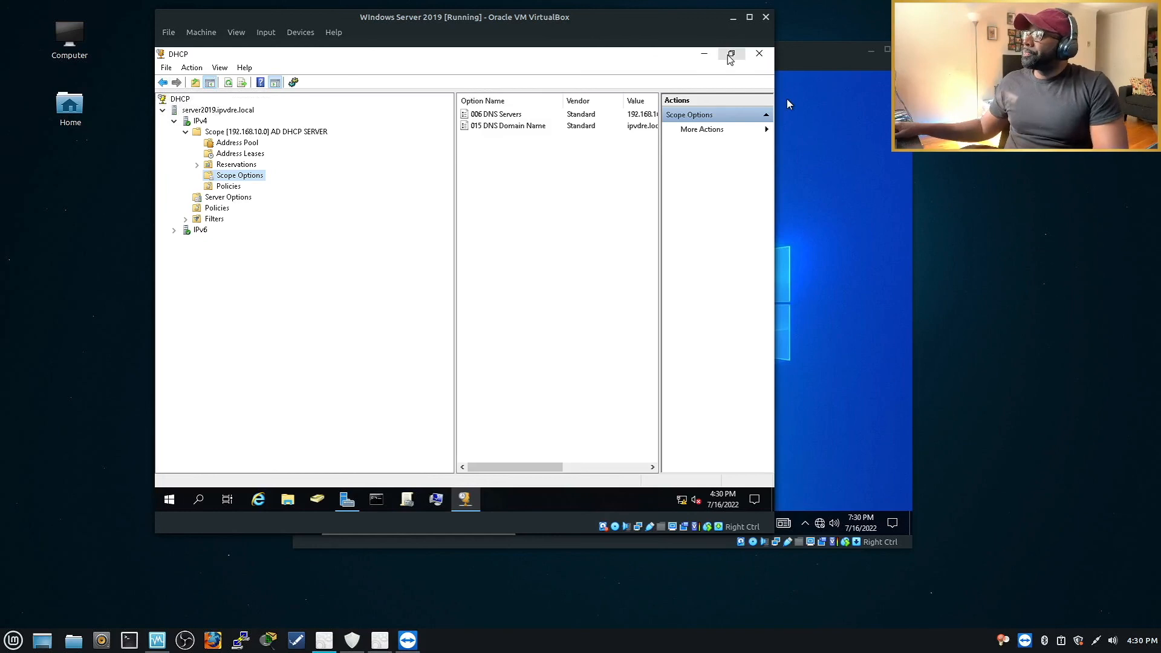
left_click(749, 17)
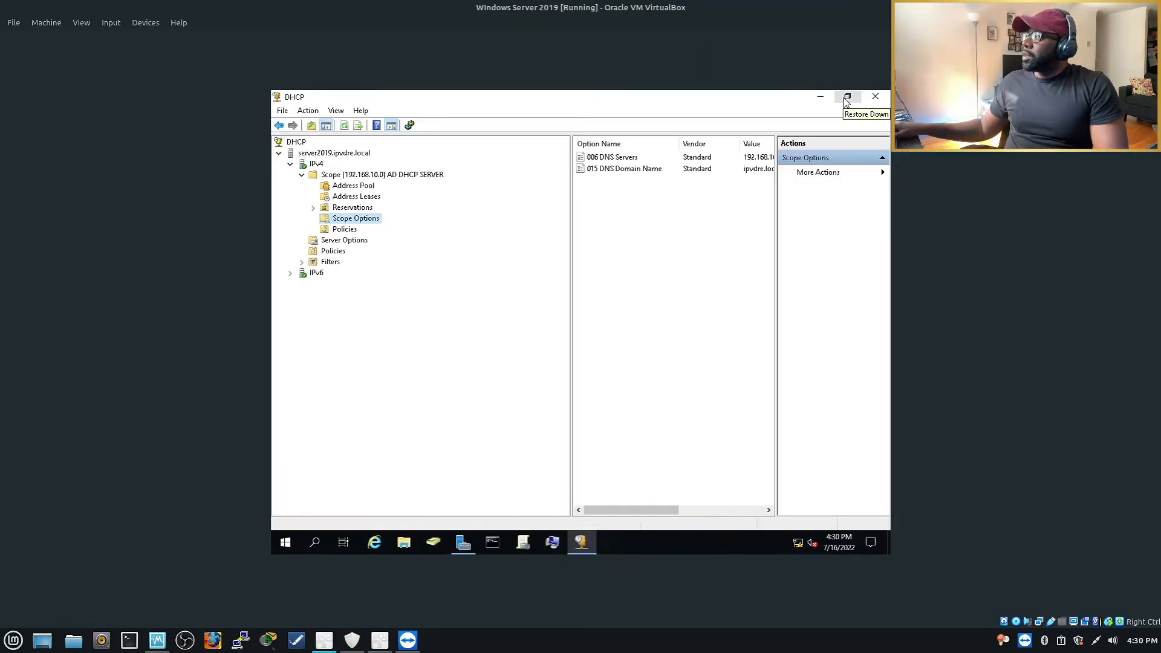
left_click(1136, 7)
Step: Move the Windows 10 VM window aside, bring the Windows Server 2019 VM window to the front and reposition it slightly
left_click(799, 73)
left_click_drag(802, 51, 948, 36)
left_click(707, 17)
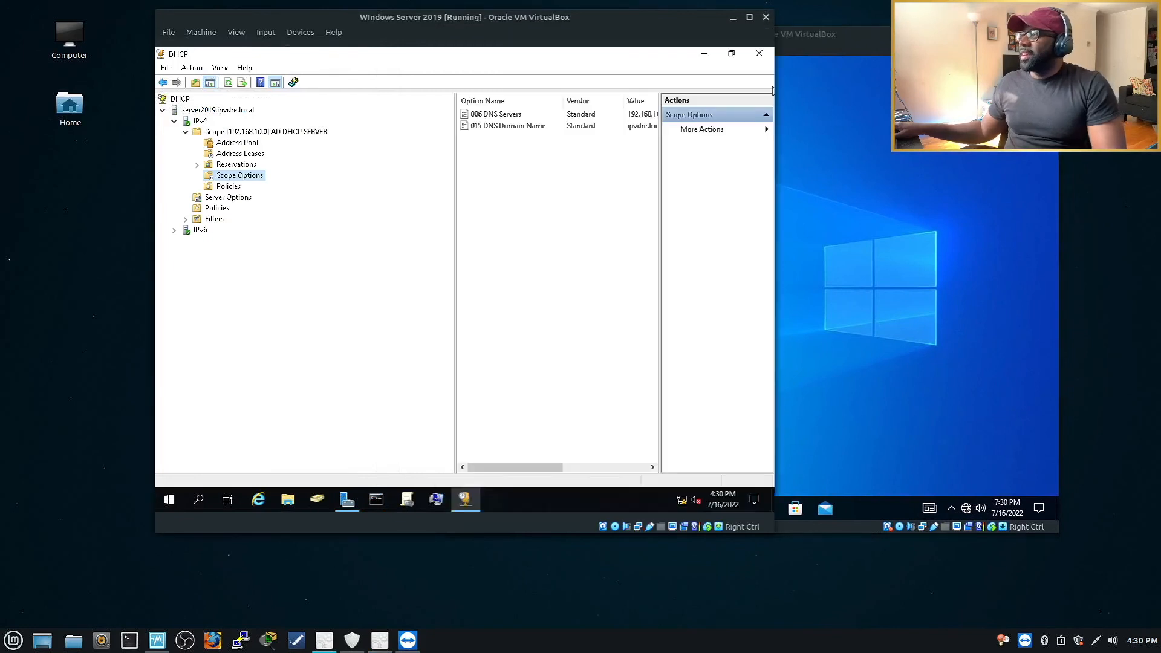
left_click_drag(772, 90, 767, 97)
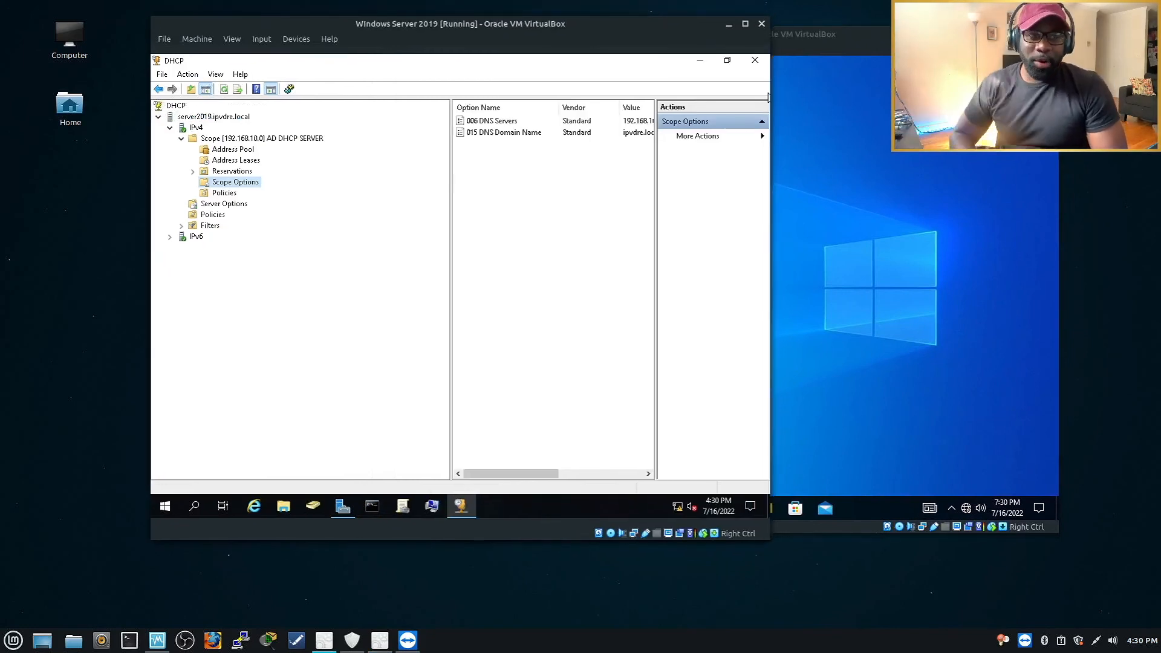